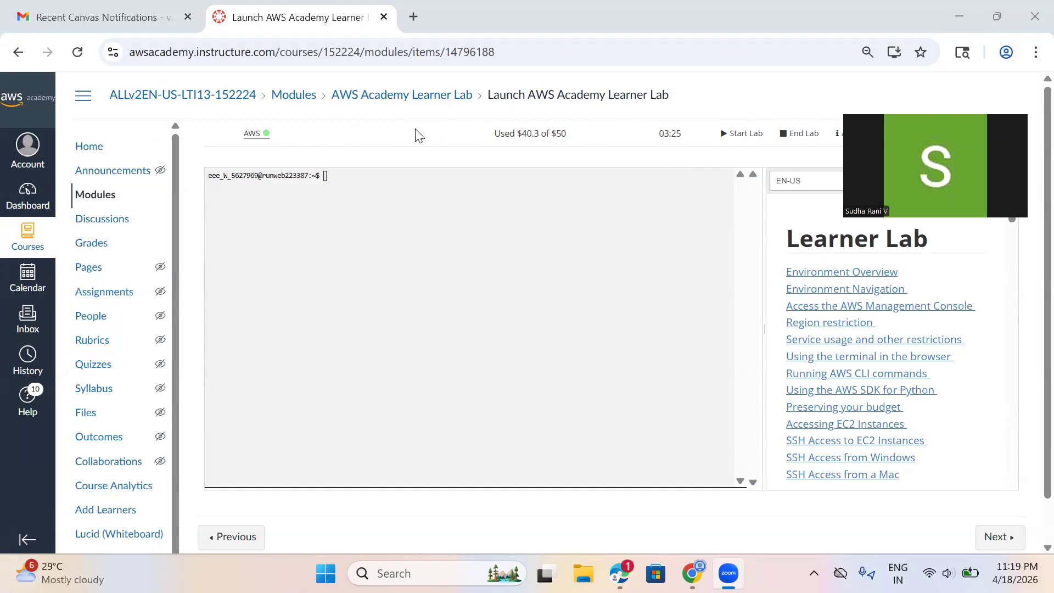
Open the AWS Management Console from the Learner Lab and go to the EC2 service.
click(256, 135)
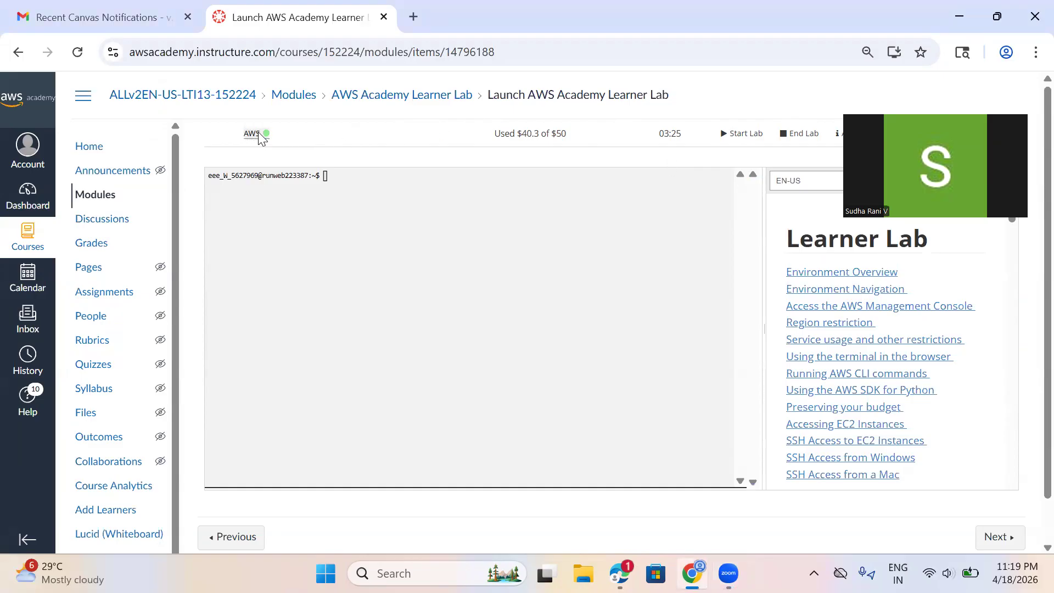
click(254, 134)
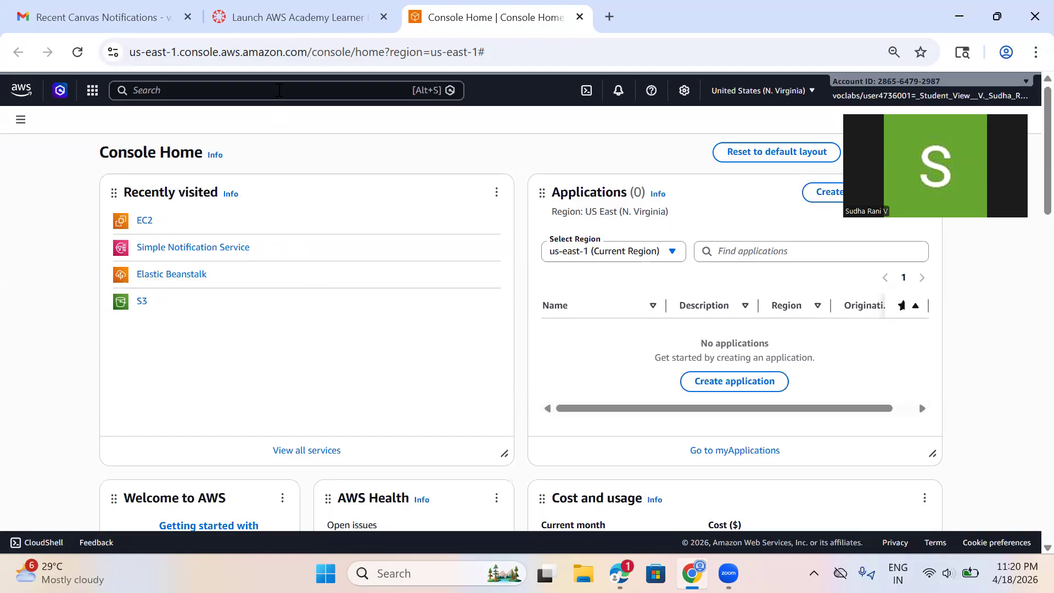
click(278, 90)
text(ec2)
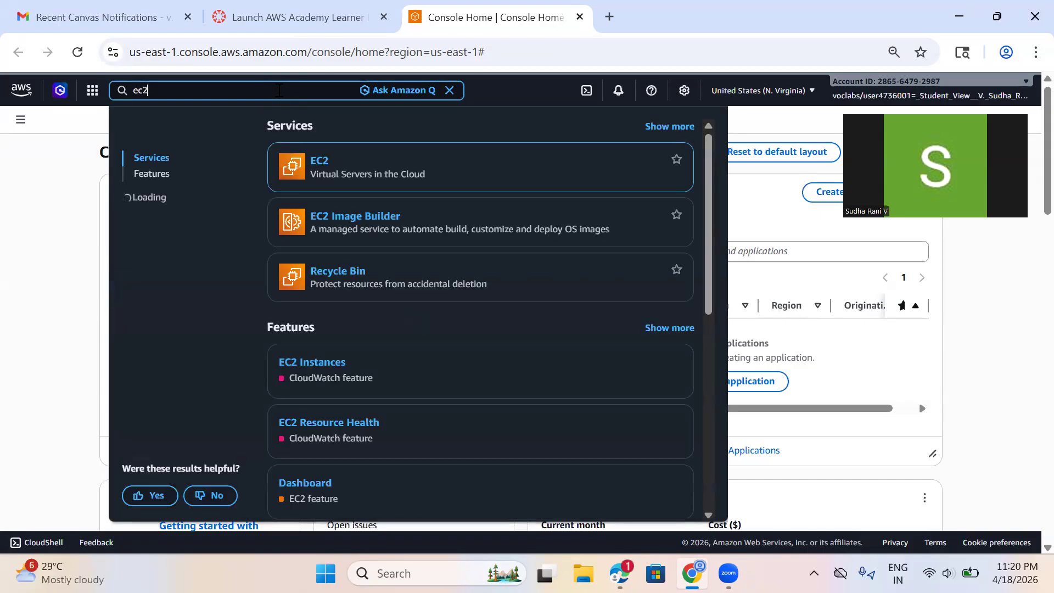
click(325, 171)
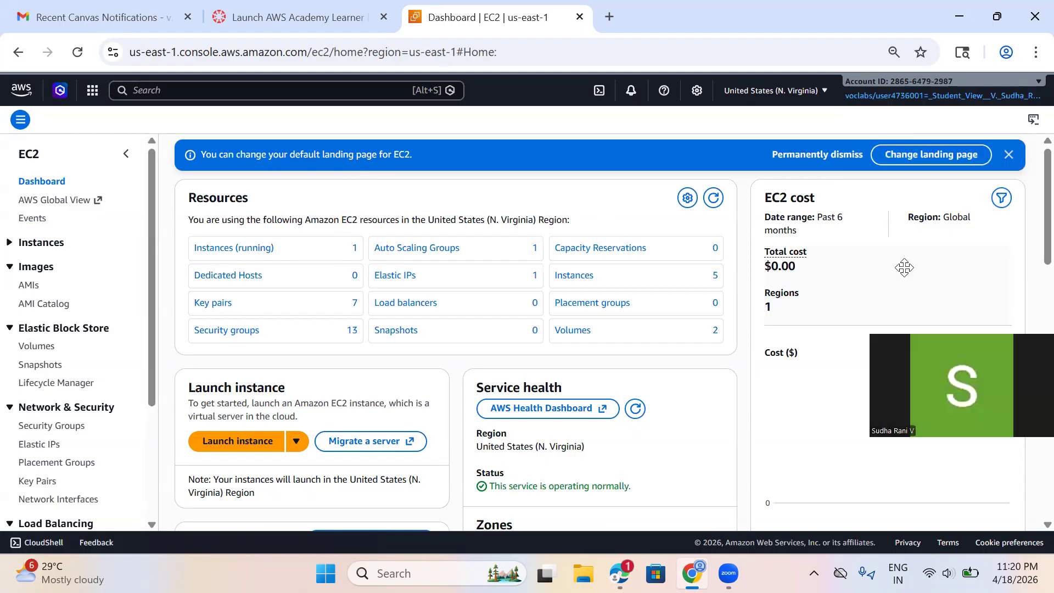
Dismiss the default landing page notice and start launching a new EC2 instance.
click(1028, 209)
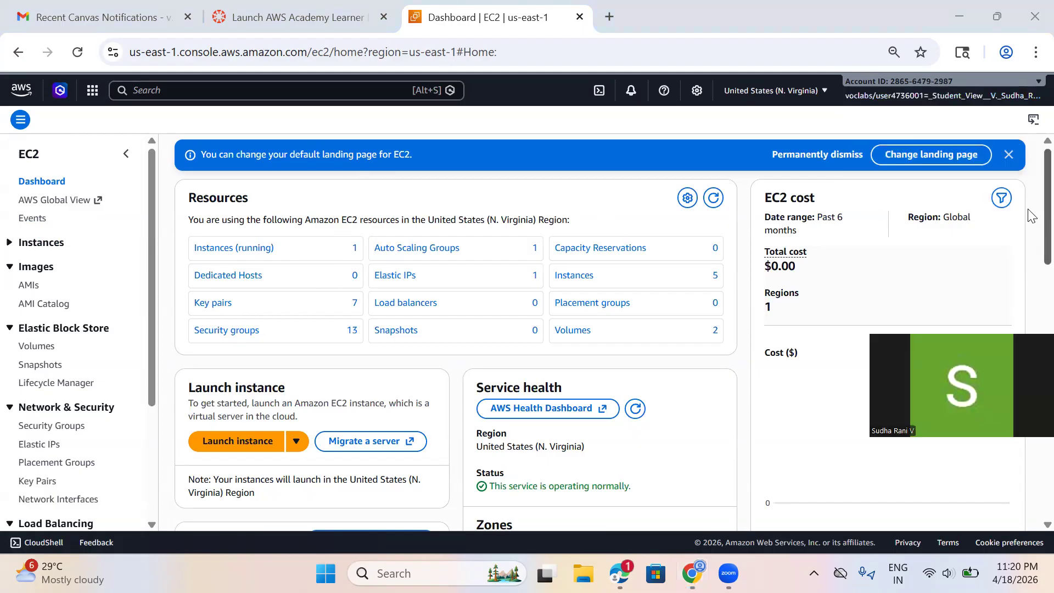
click(1008, 155)
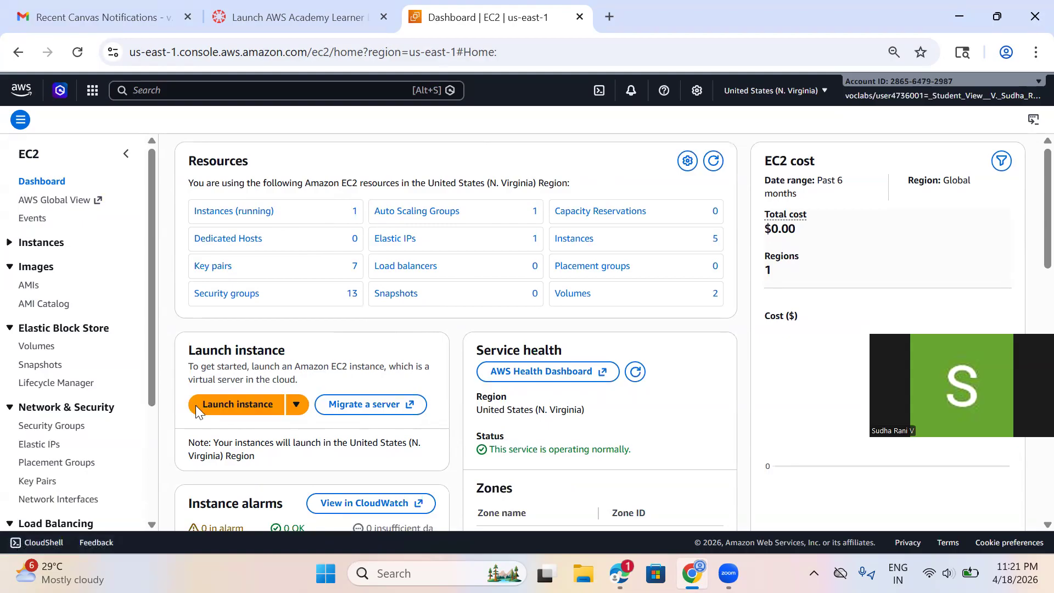
click(222, 416)
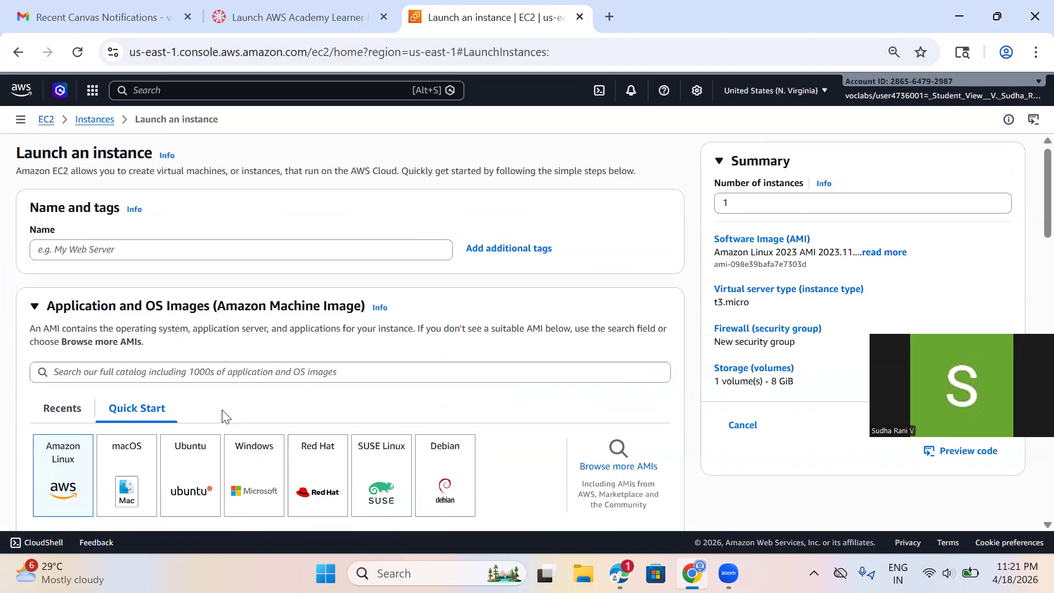
Name the instance myservice1904 and choose the Windows image, Microsoft Windows Server 2025 Base.
click(210, 247)
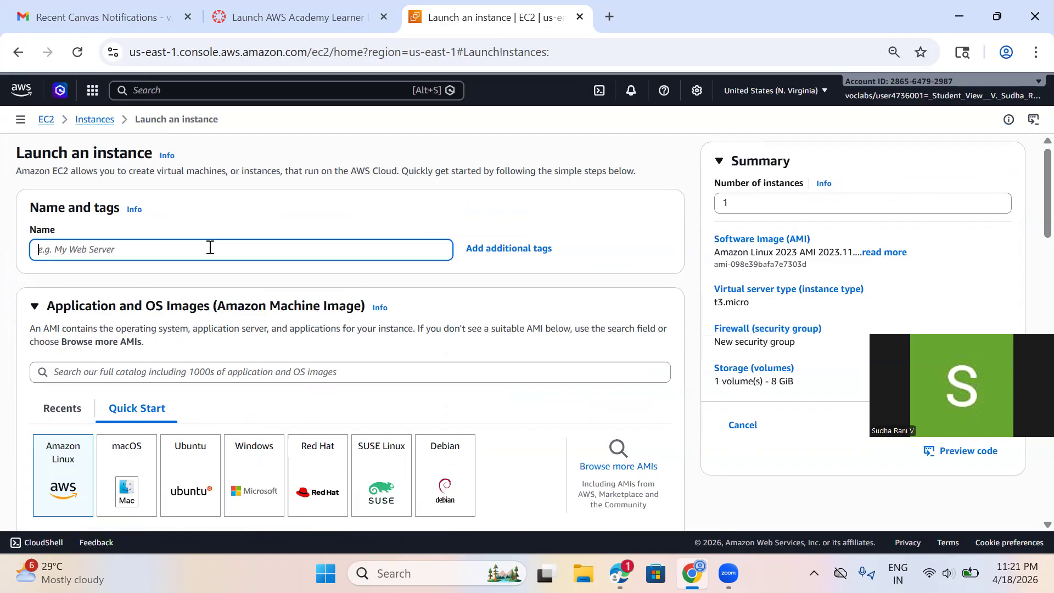
text(myservice1904)
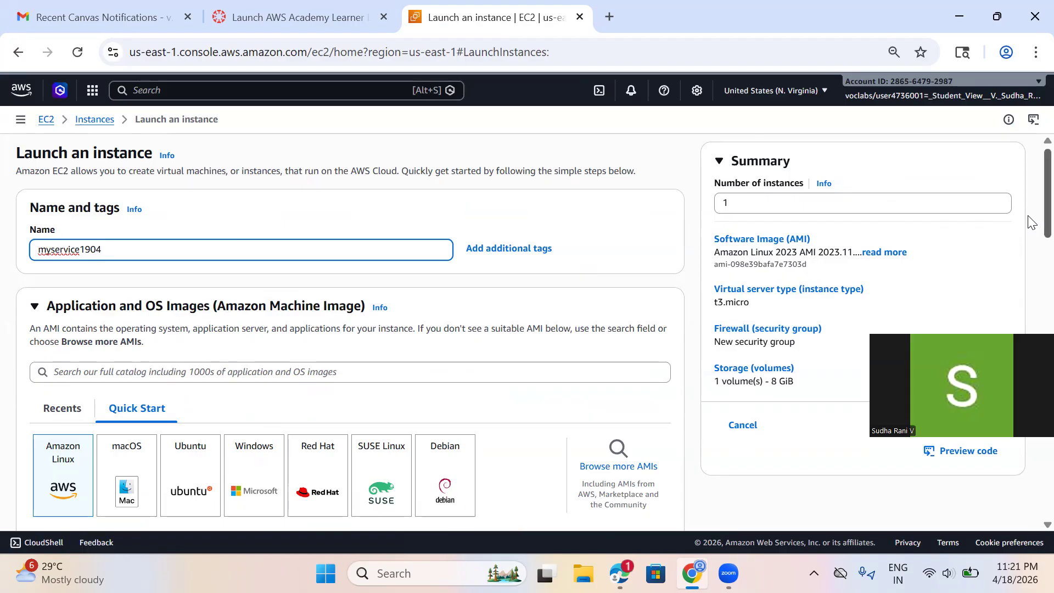
scroll(1031, 222, down, 3)
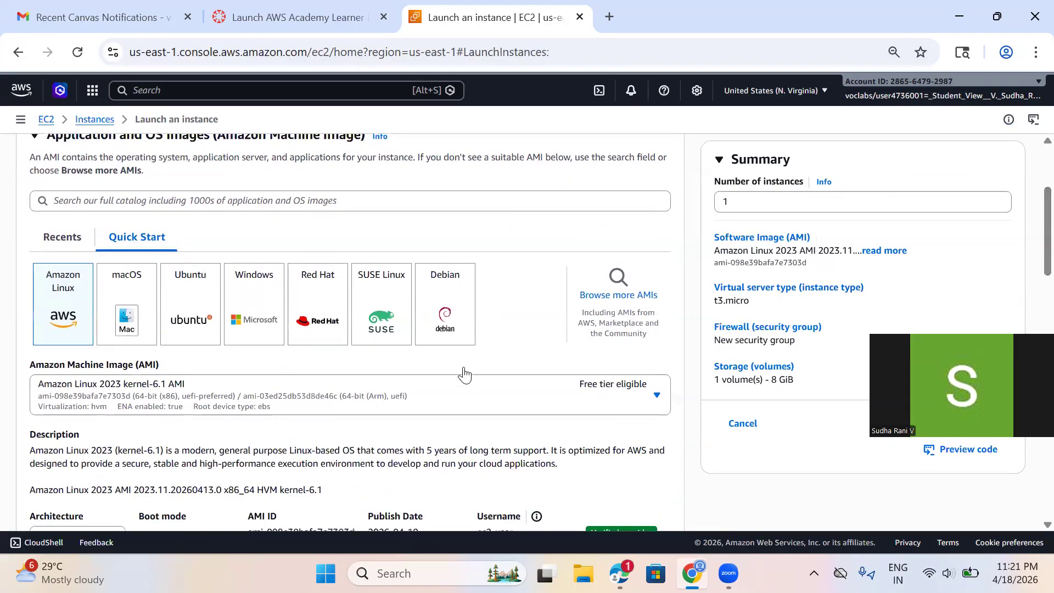
click(264, 300)
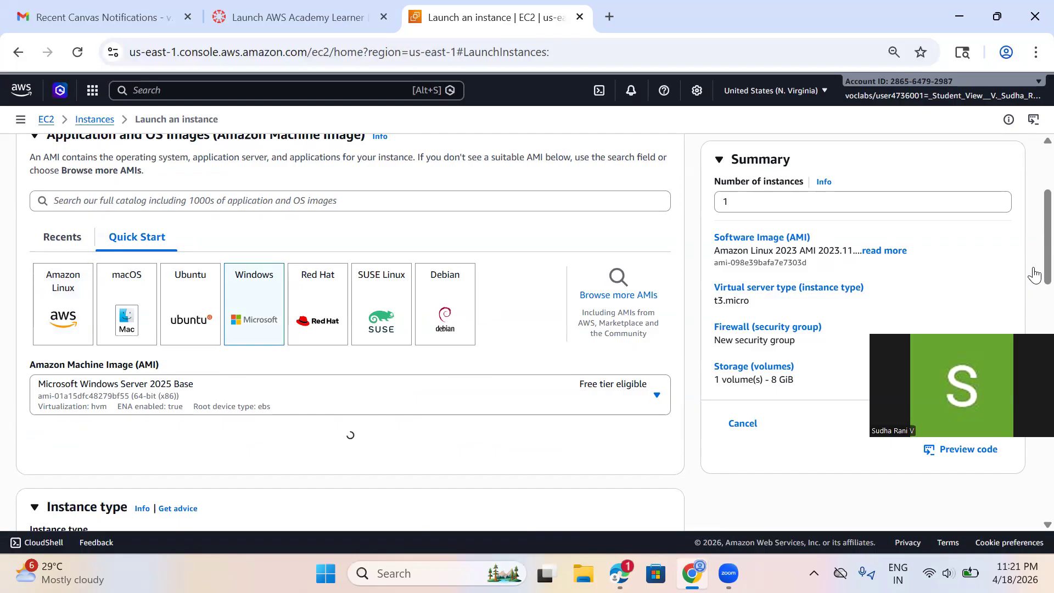
Review the instance type, the list of existing key pairs, and the firewall and storage settings.
scroll(1030, 272, down, 7)
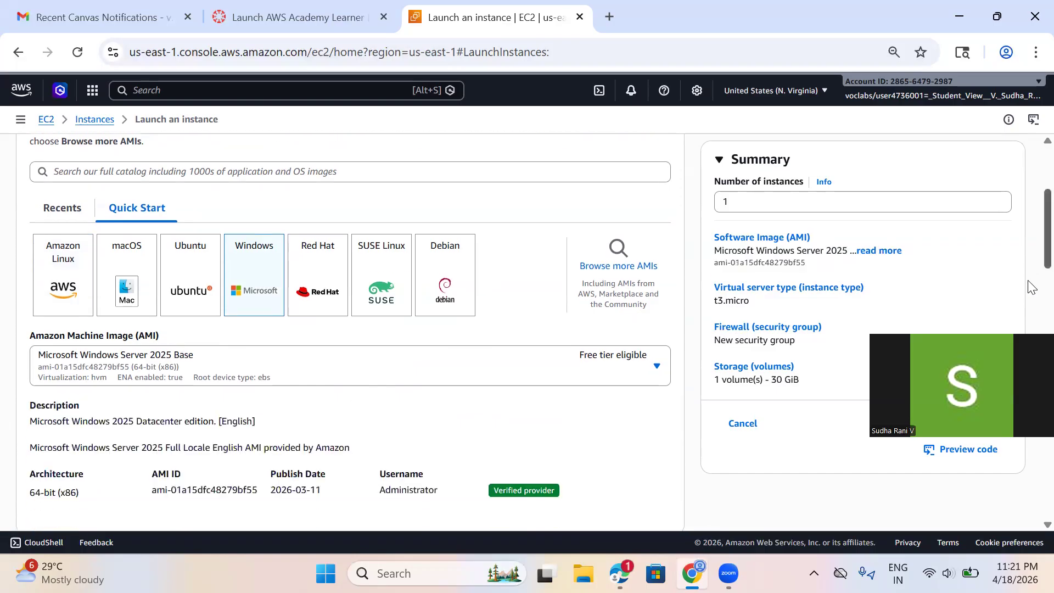
scroll(351, 329, down, 1)
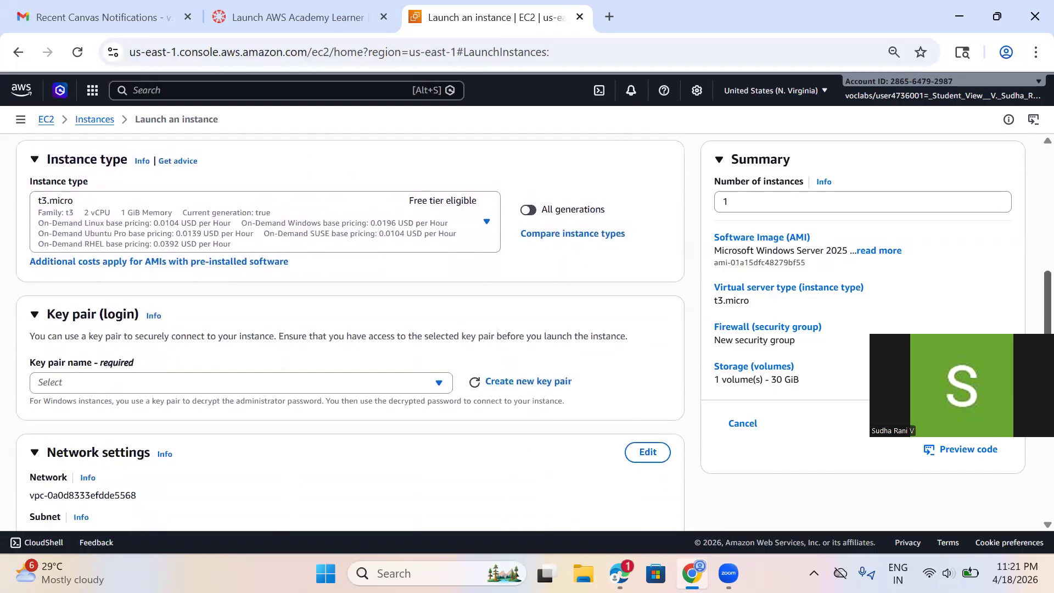
scroll(475, 248, down, 1)
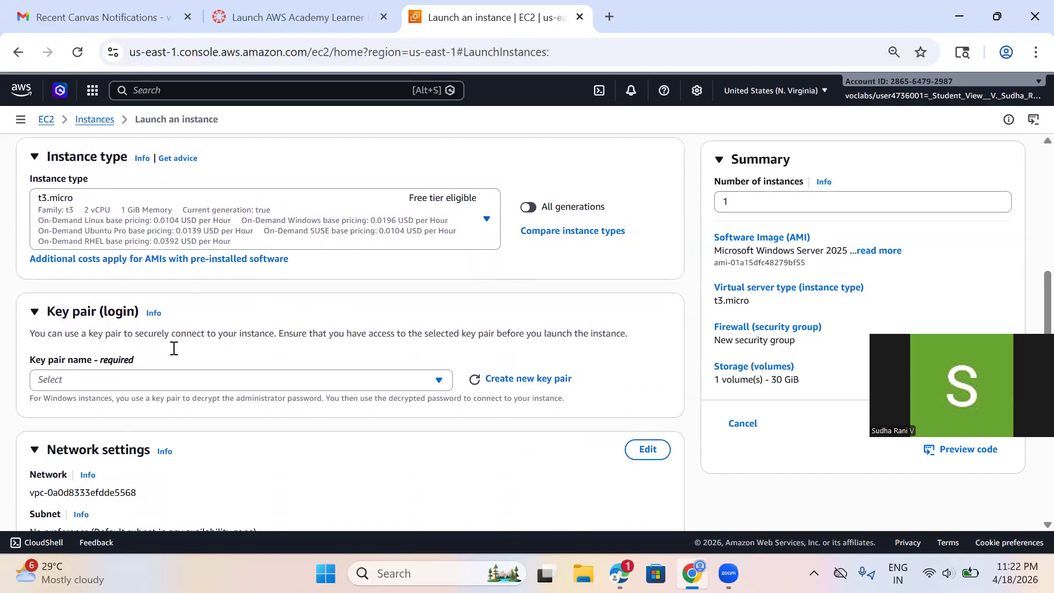
click(317, 380)
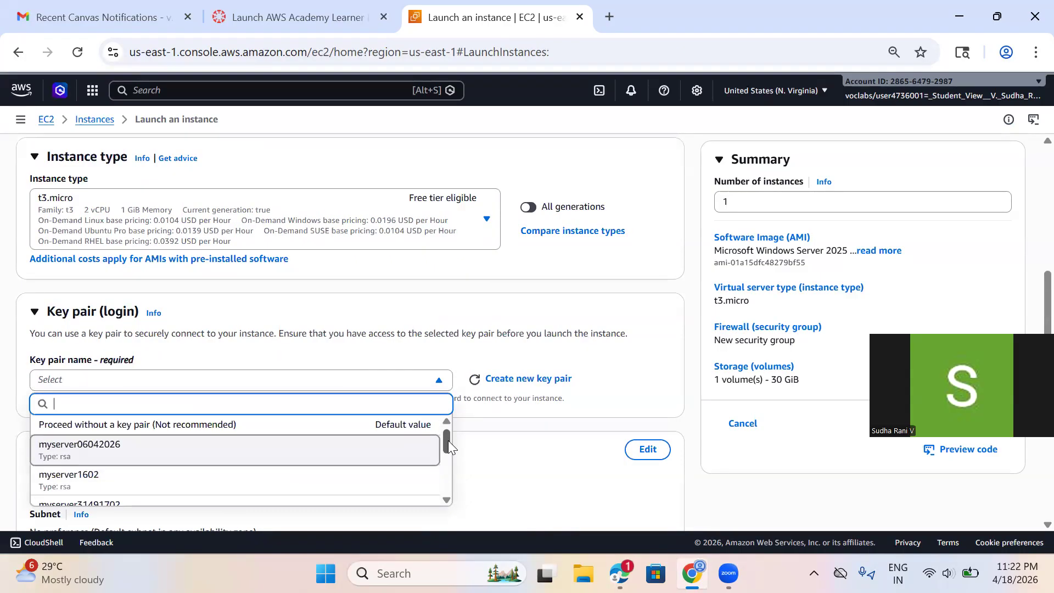
drag(448, 440, 448, 480)
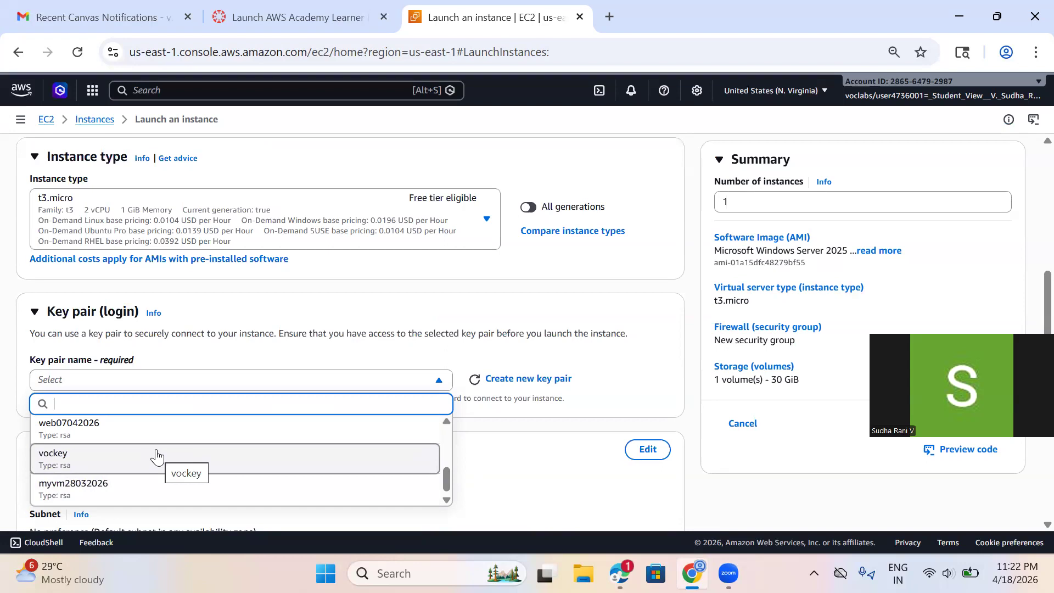
click(545, 472)
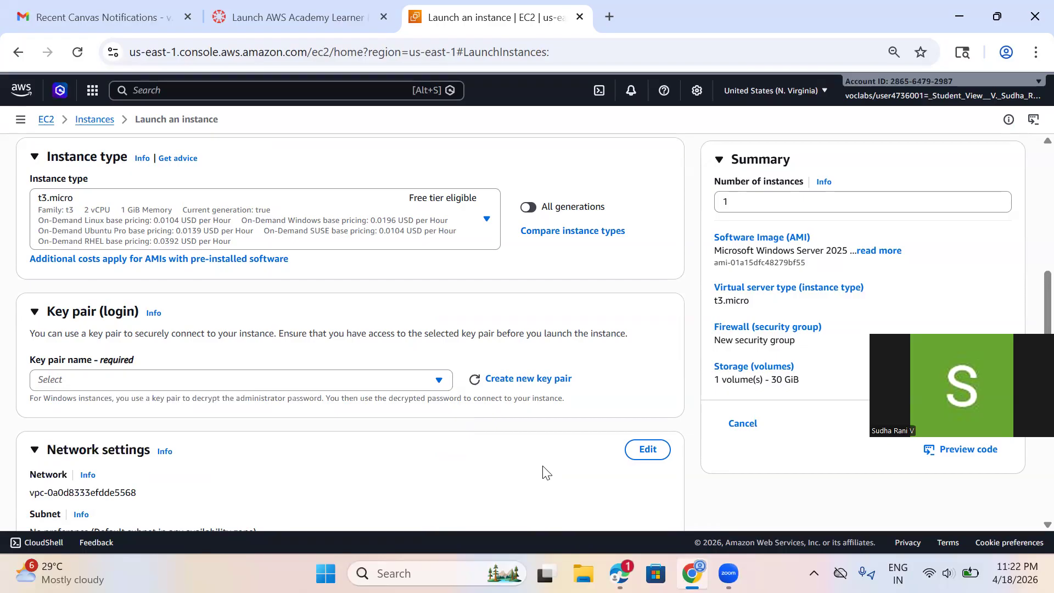
drag(1030, 297, 1030, 390)
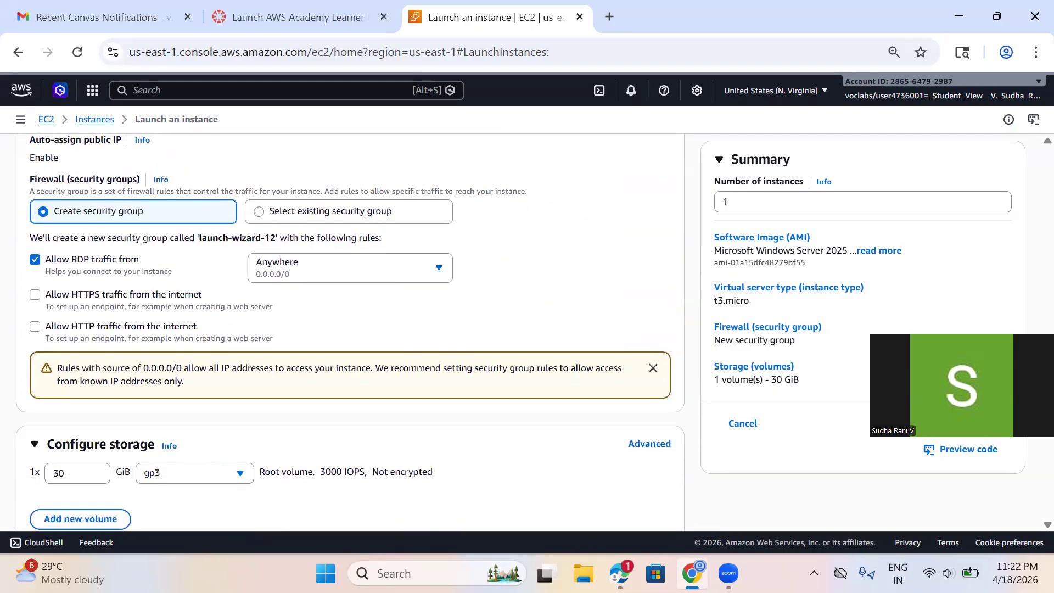
drag(1047, 385, 1047, 384)
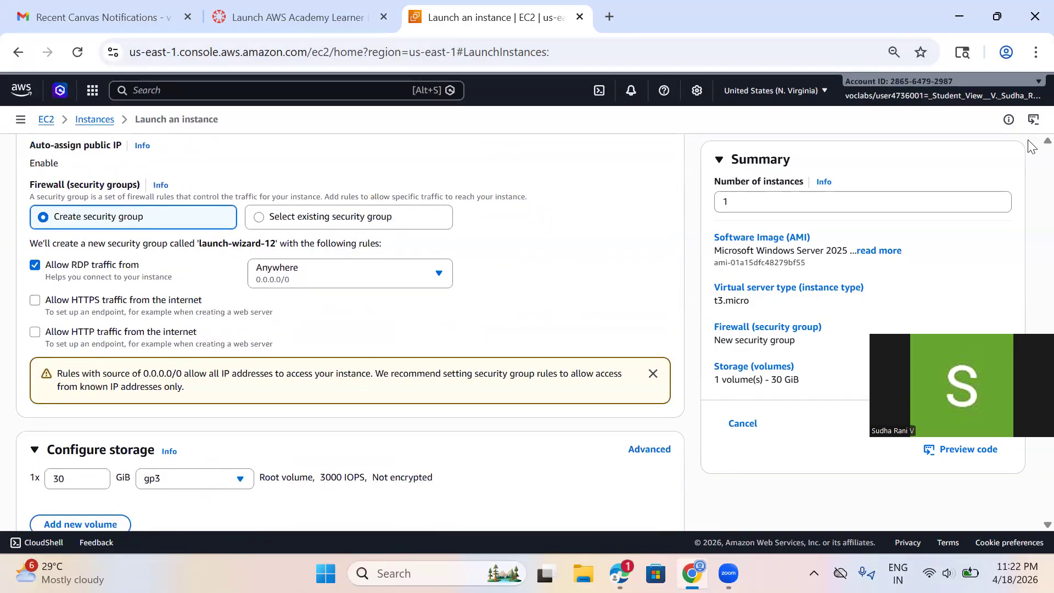
Create a new RSA key pair named myservice1904 in .pem format for the instance.
scroll(1031, 146, up, 4)
scroll(1030, 146, up, 5)
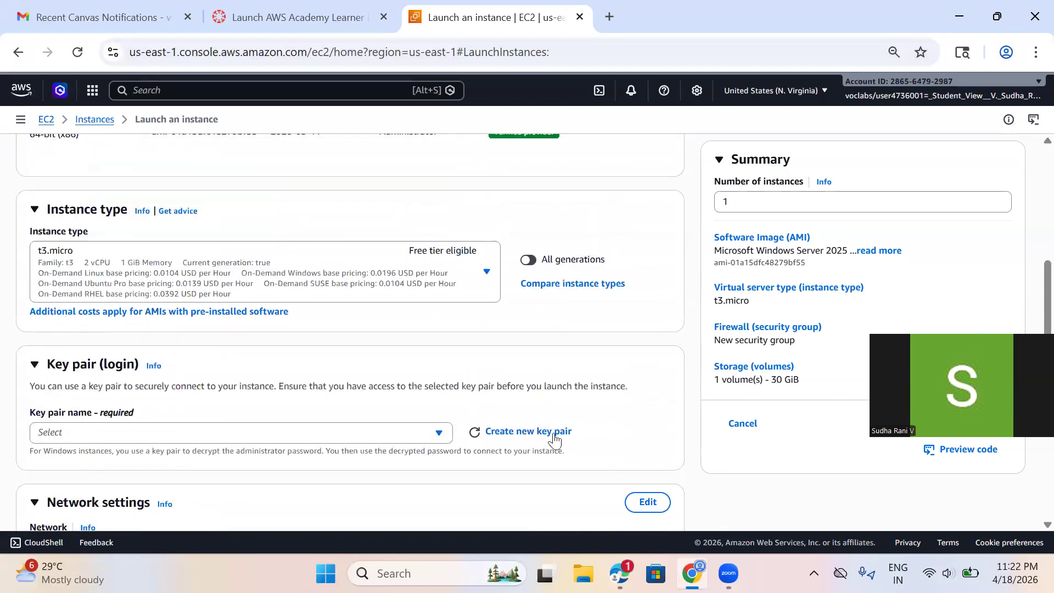
click(516, 434)
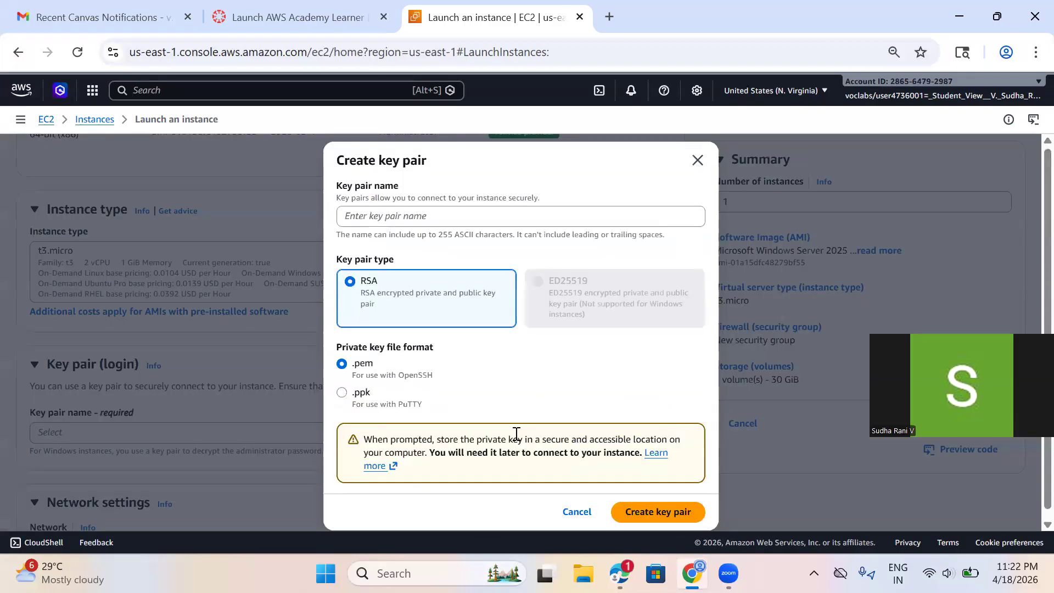
click(495, 217)
text(myserv)
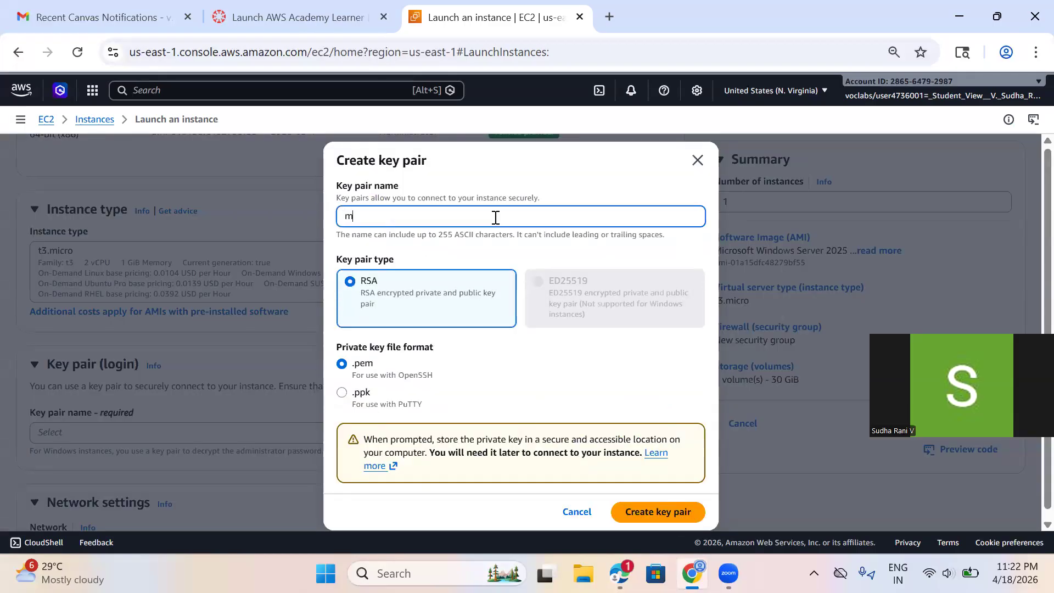
text(ice1904)
click(629, 516)
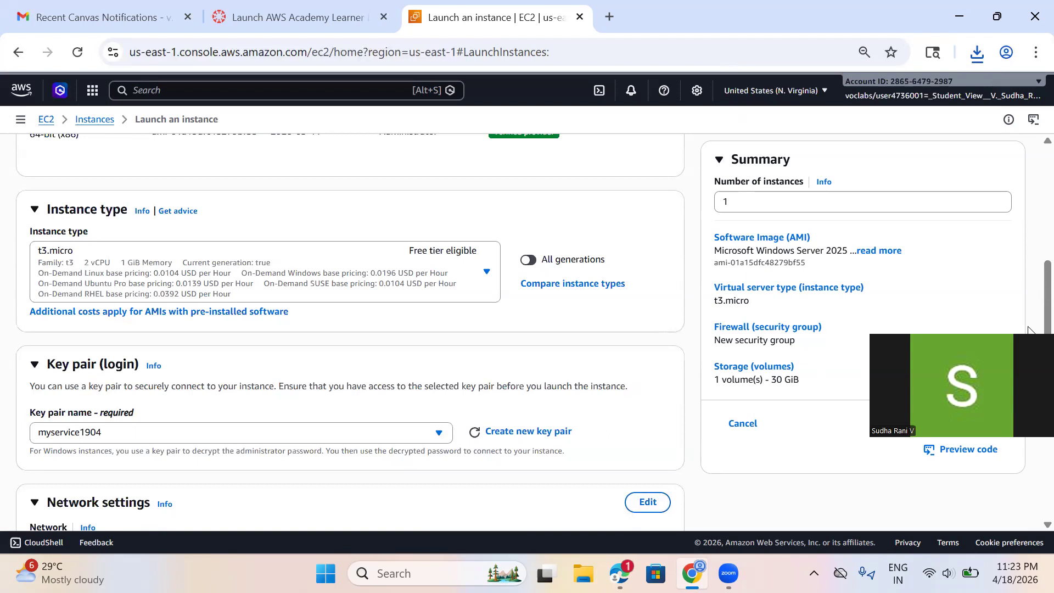
Allow both HTTPS and HTTP traffic from the internet in the instance's new security group.
scroll(1030, 286, down, 5)
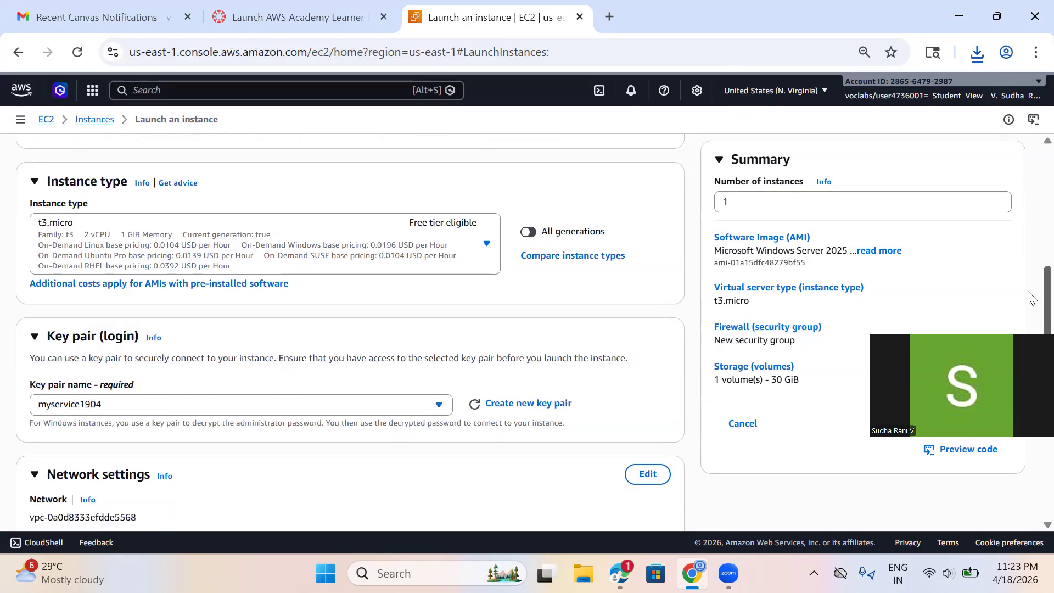
scroll(533, 333, down, 1)
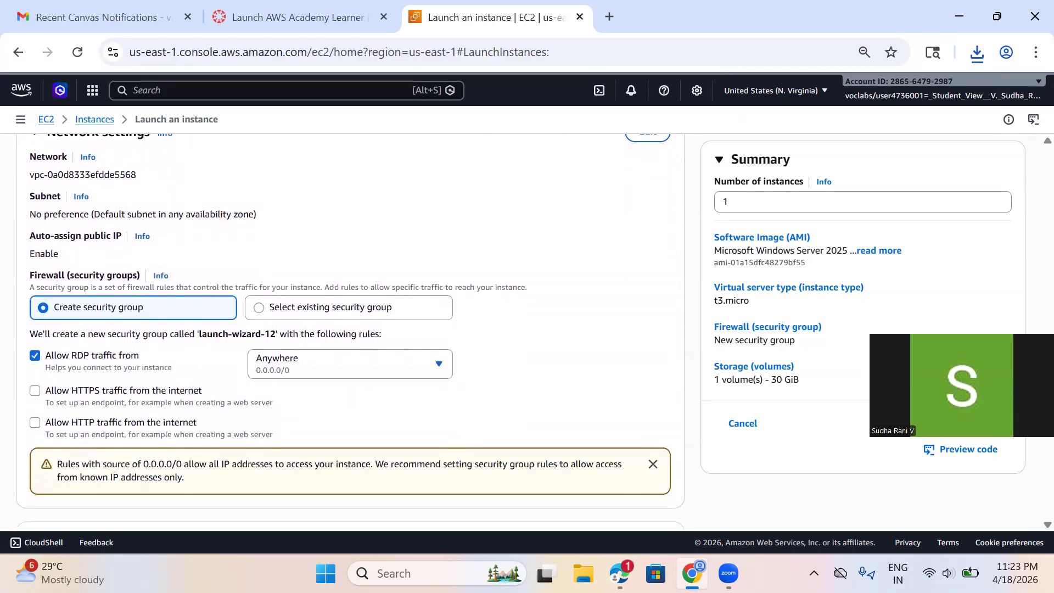
scroll(1030, 317, up, 4)
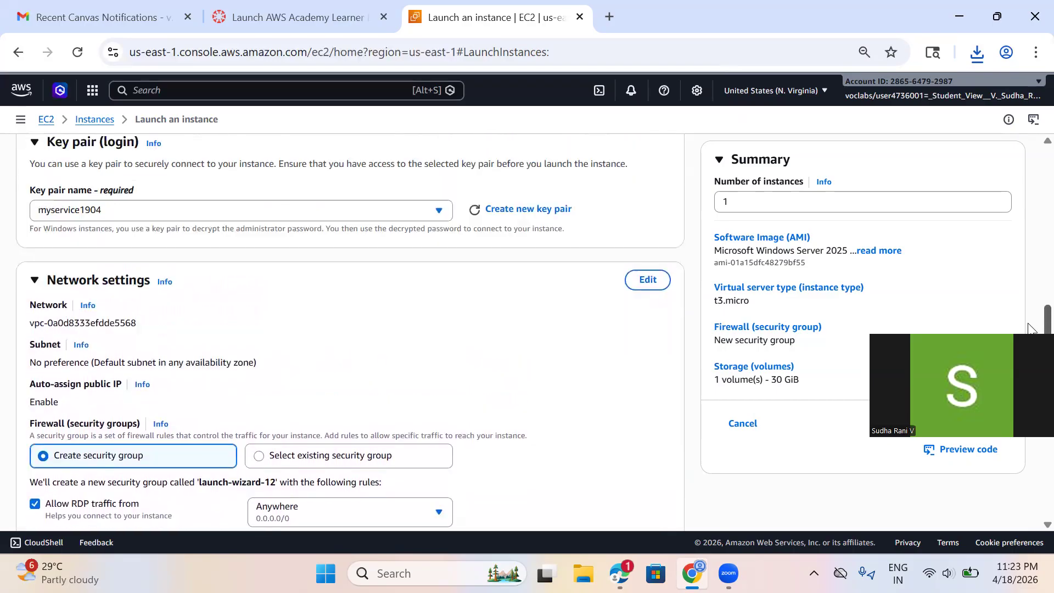
scroll(1030, 318, down, 5)
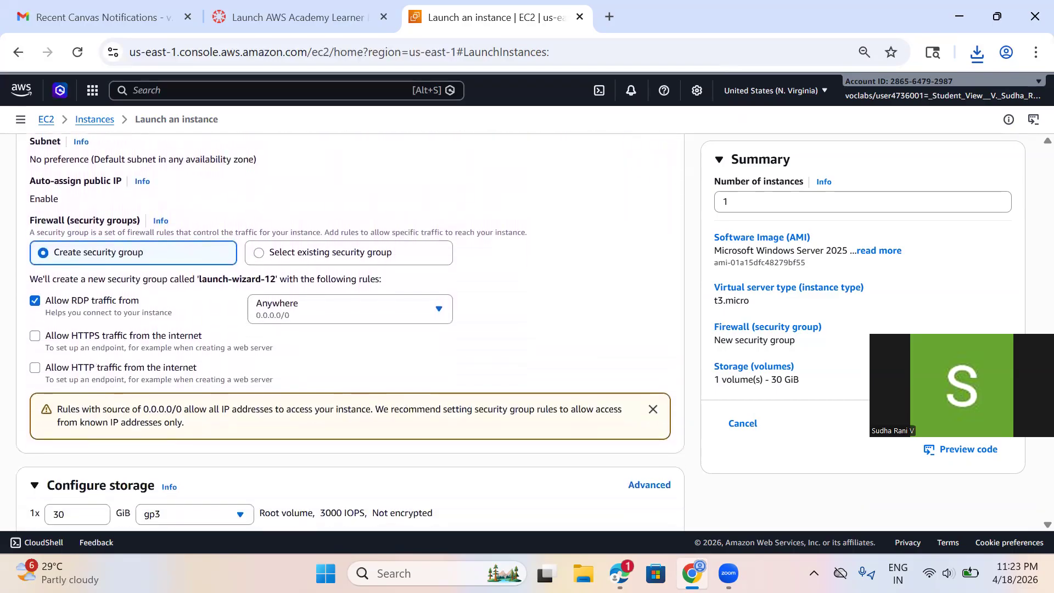
click(37, 333)
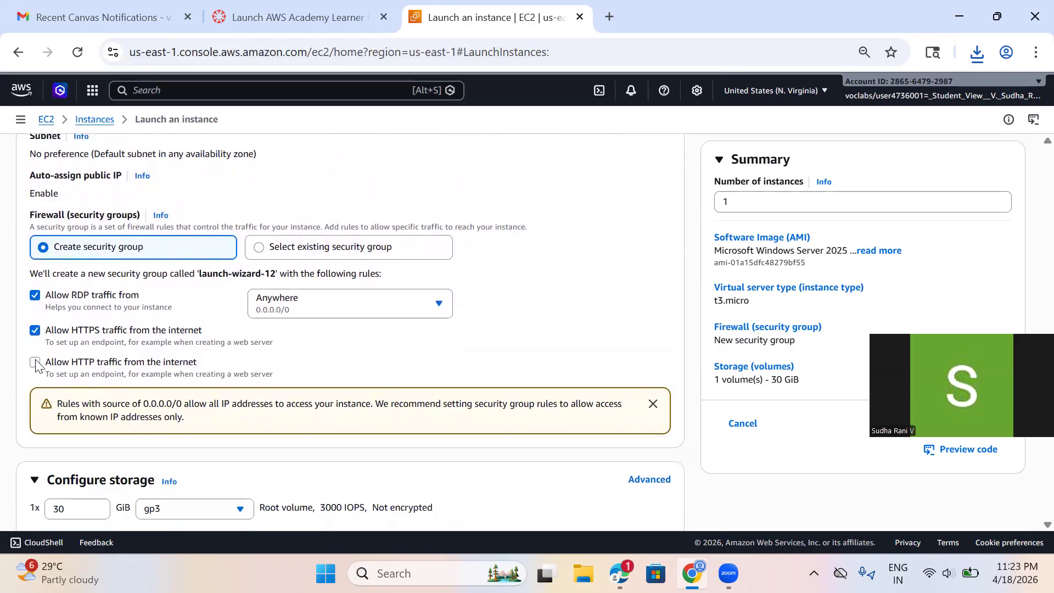
click(35, 363)
Add a second gp3 EBS volume to the instance's storage and set its size to 10 GiB.
scroll(1028, 527, down, 3)
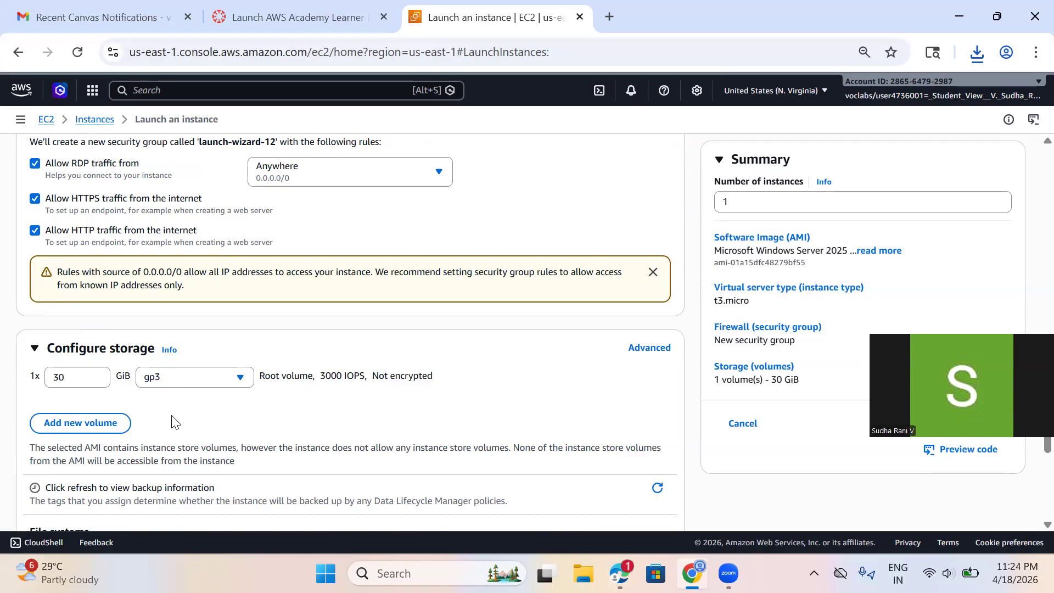
click(96, 424)
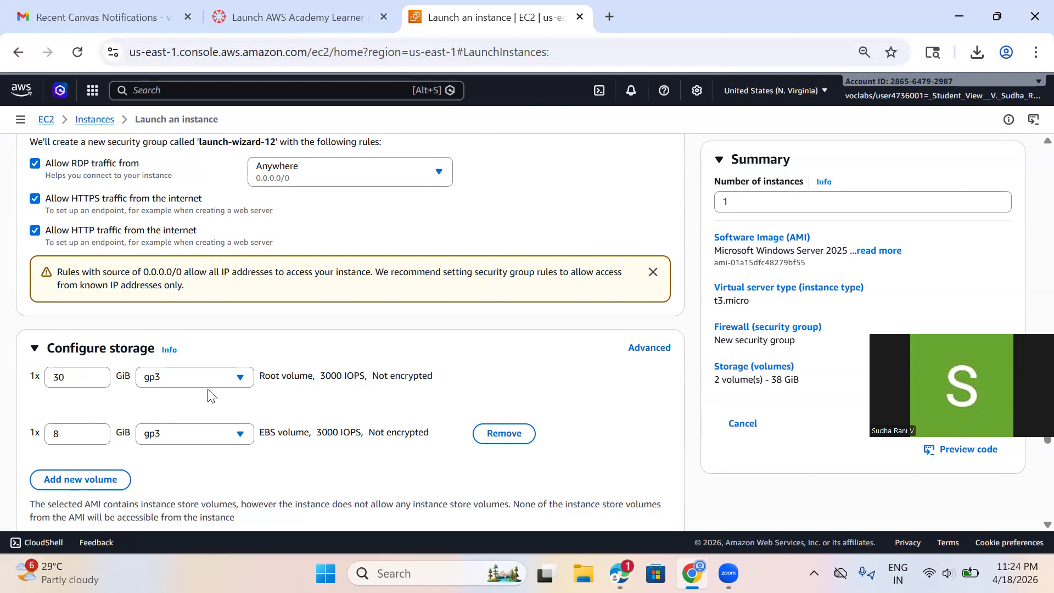
click(96, 438)
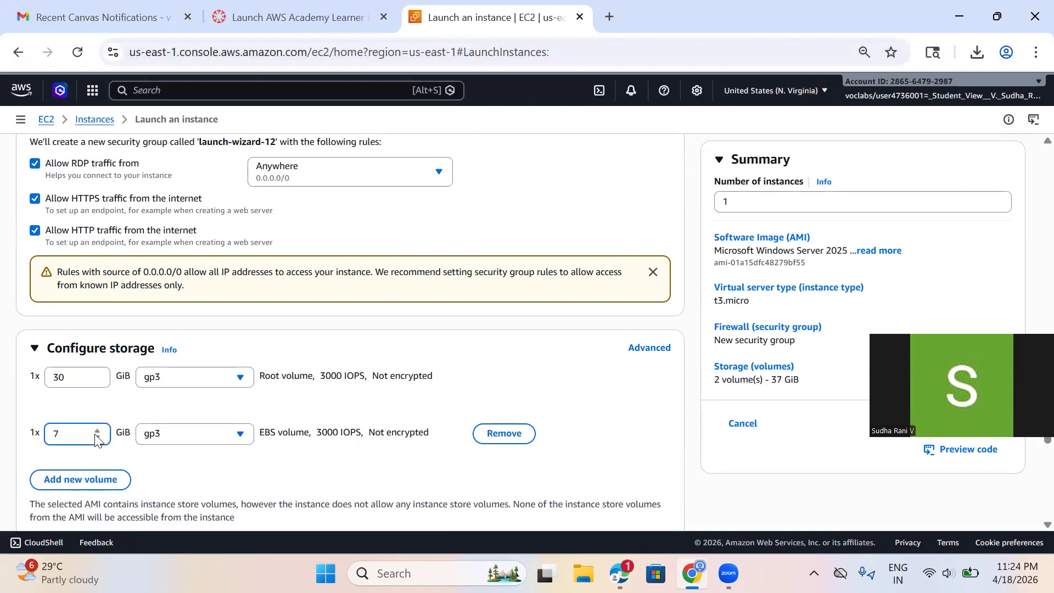
click(97, 431)
click(98, 431)
click(97, 431)
Review the file system section and the rest of the instance's launch configuration.
scroll(1034, 518, down, 3)
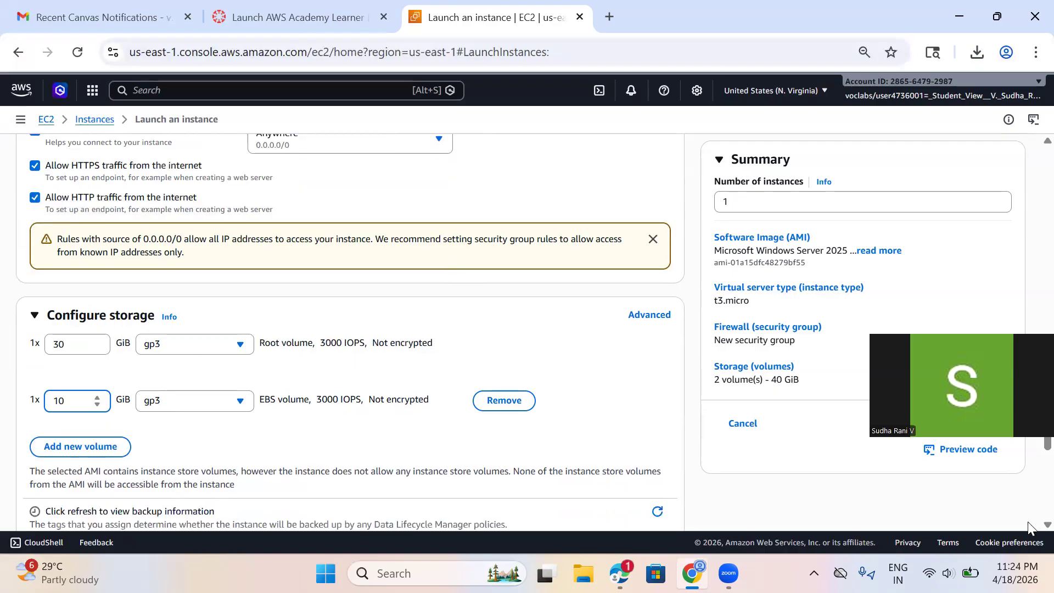
scroll(1028, 526, down, 3)
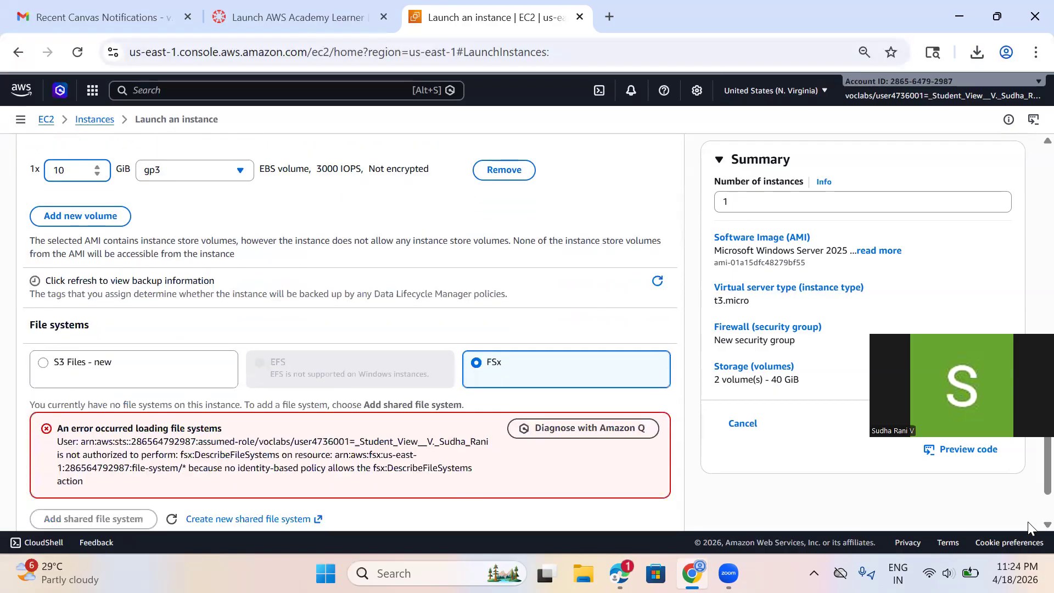
scroll(1028, 527, down, 1)
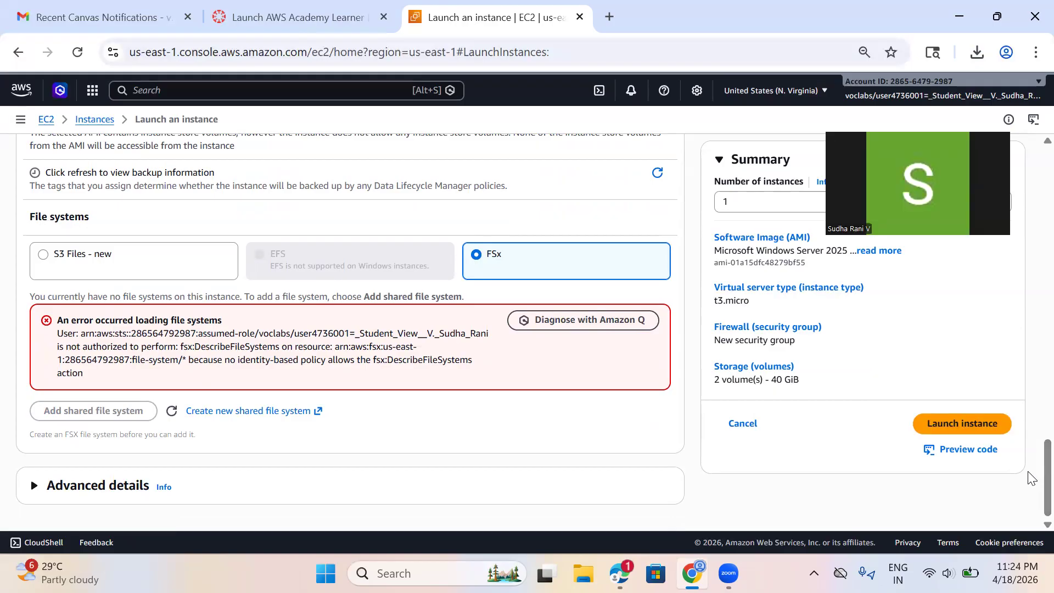
drag(1029, 473, 1028, 127)
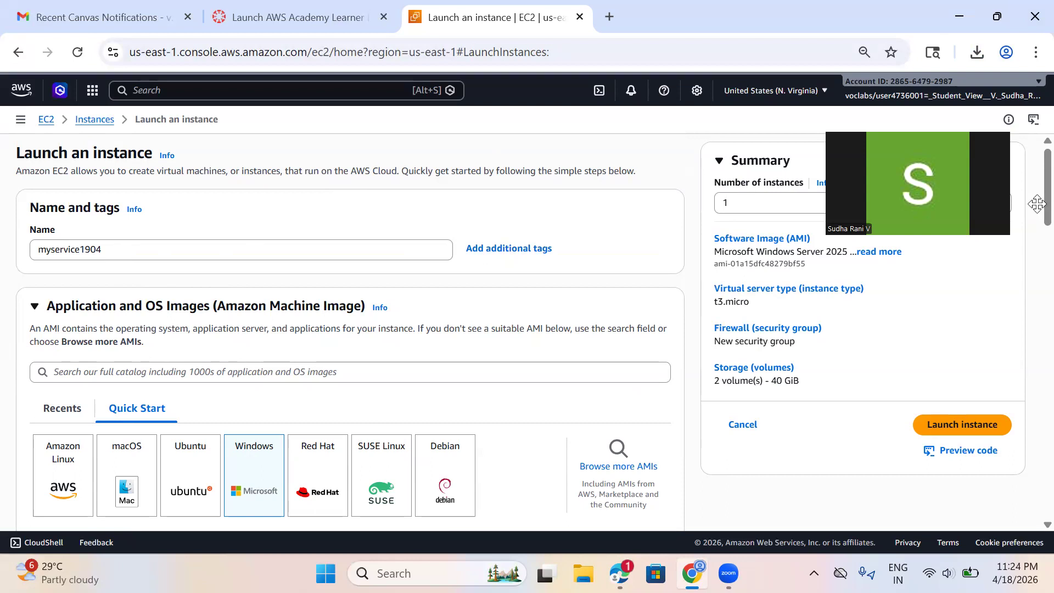
Review the launch configuration through to storage and launch the myservice1904 instance.
scroll(323, 274, down, 4)
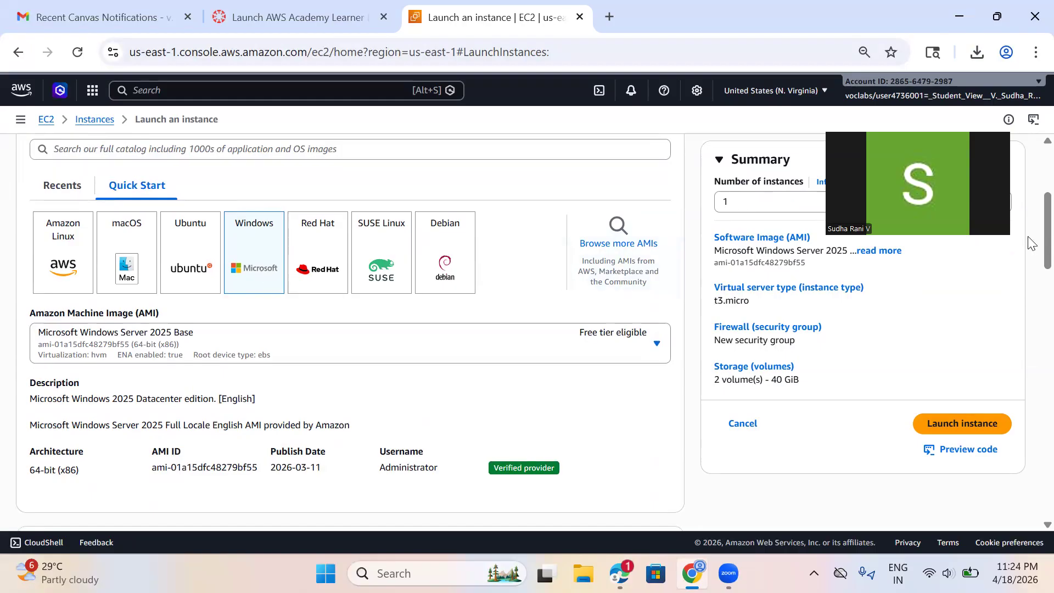
scroll(1027, 236, down, 4)
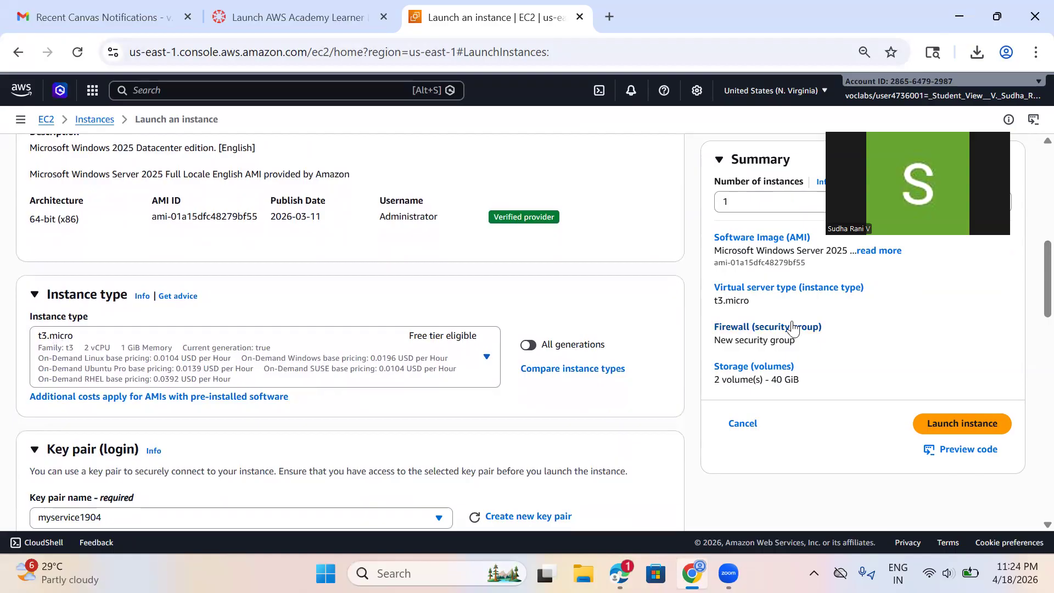
scroll(1029, 270, down, 4)
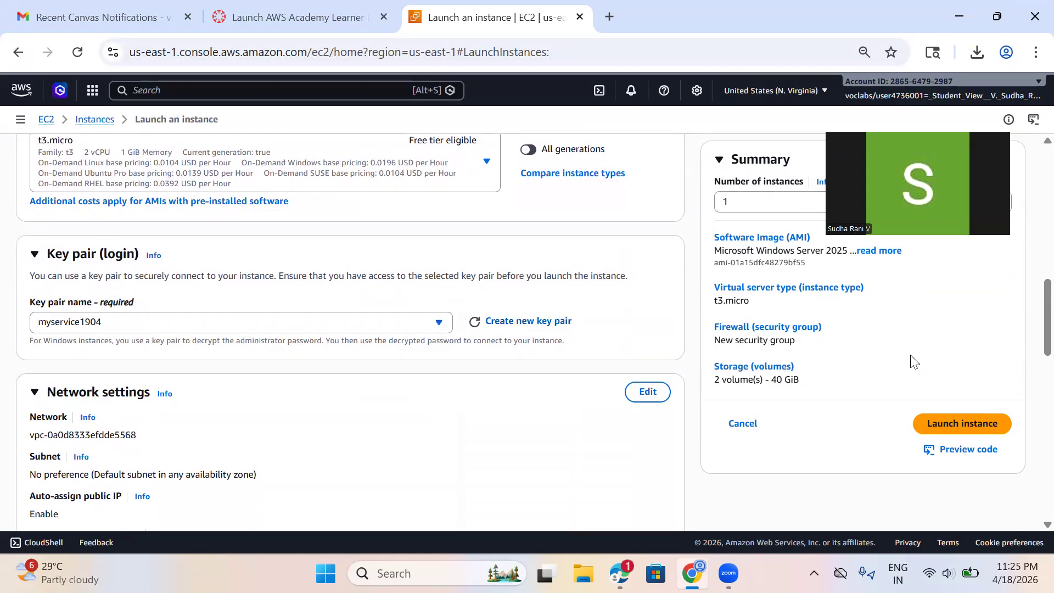
scroll(1028, 351, down, 6)
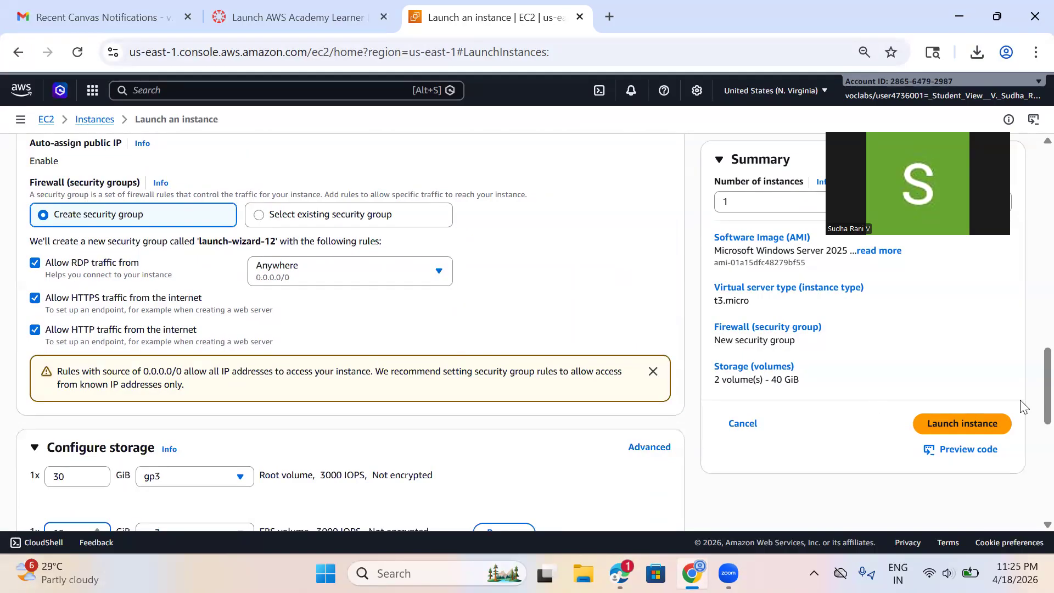
scroll(420, 284, down, 3)
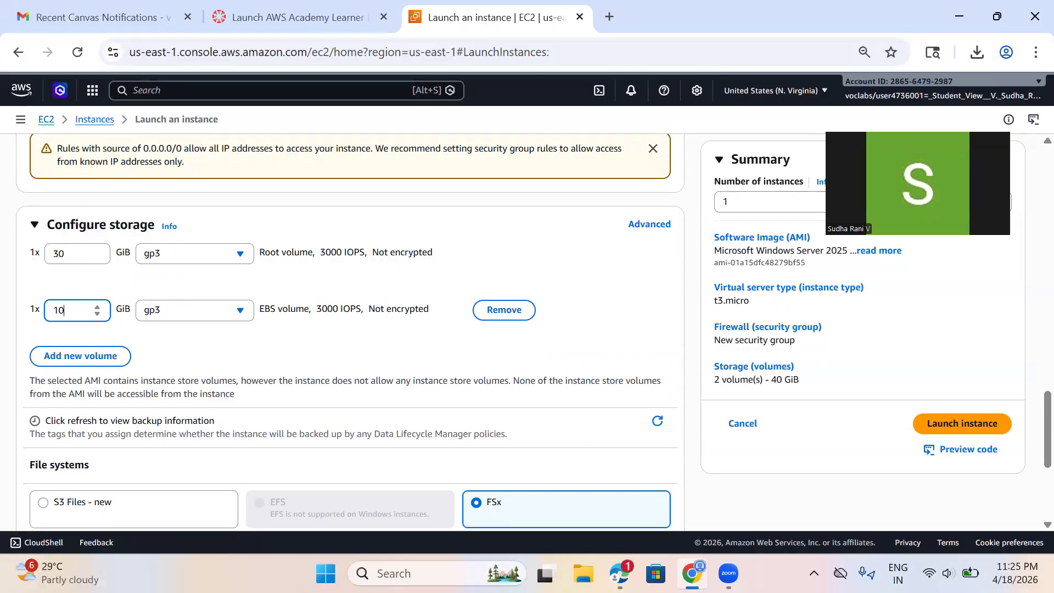
click(957, 427)
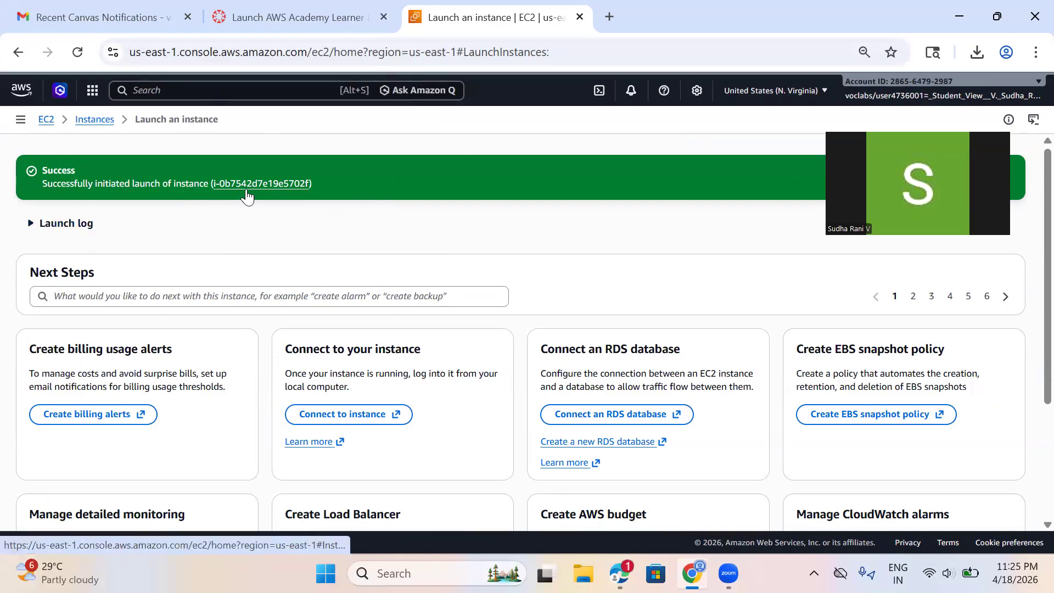
Open the newly launched instance's details and show its RDP client connection options.
click(246, 190)
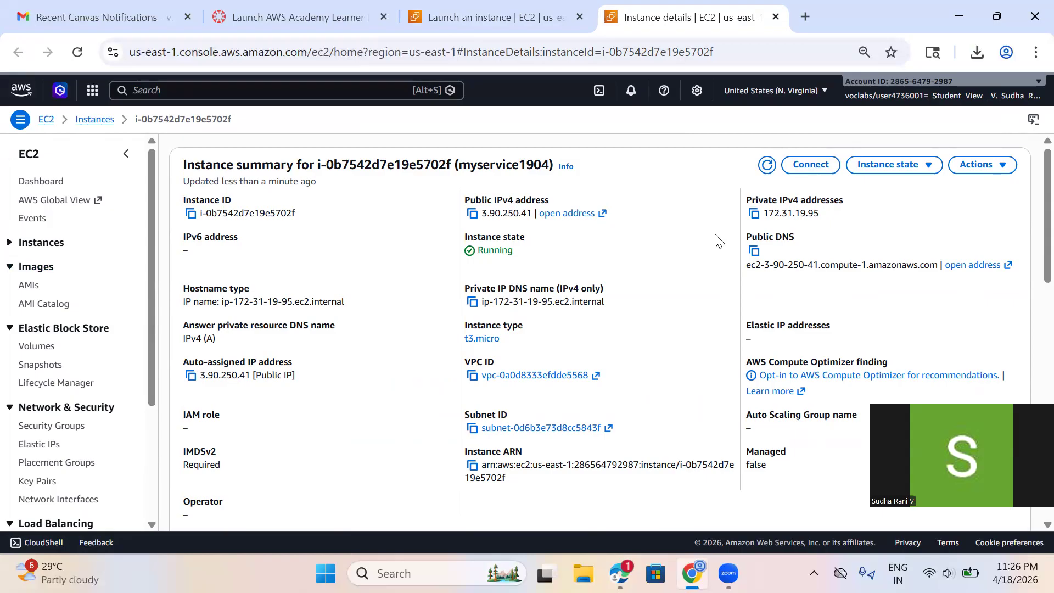
click(802, 175)
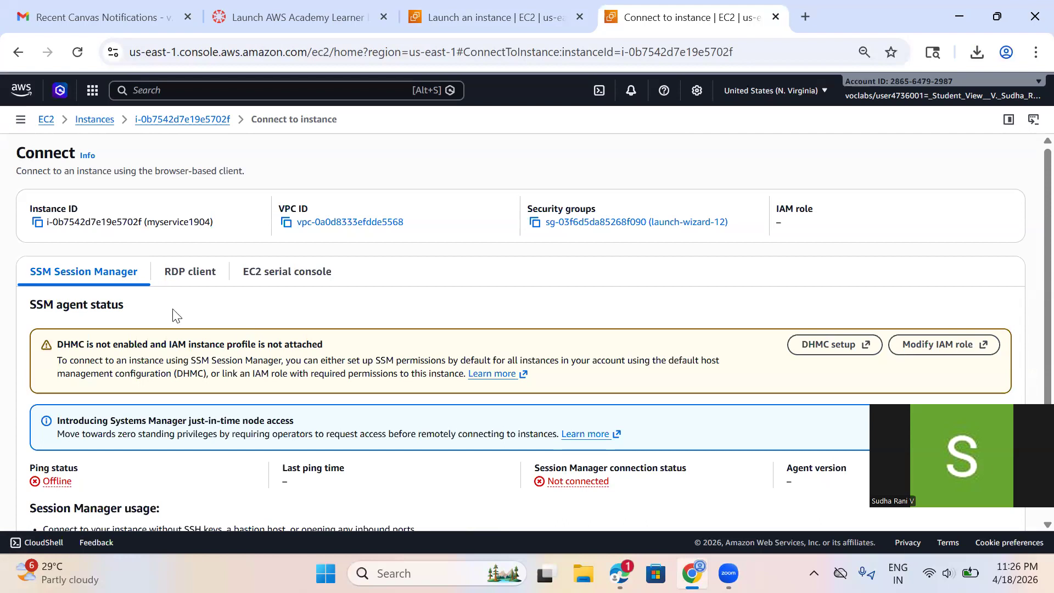
click(191, 276)
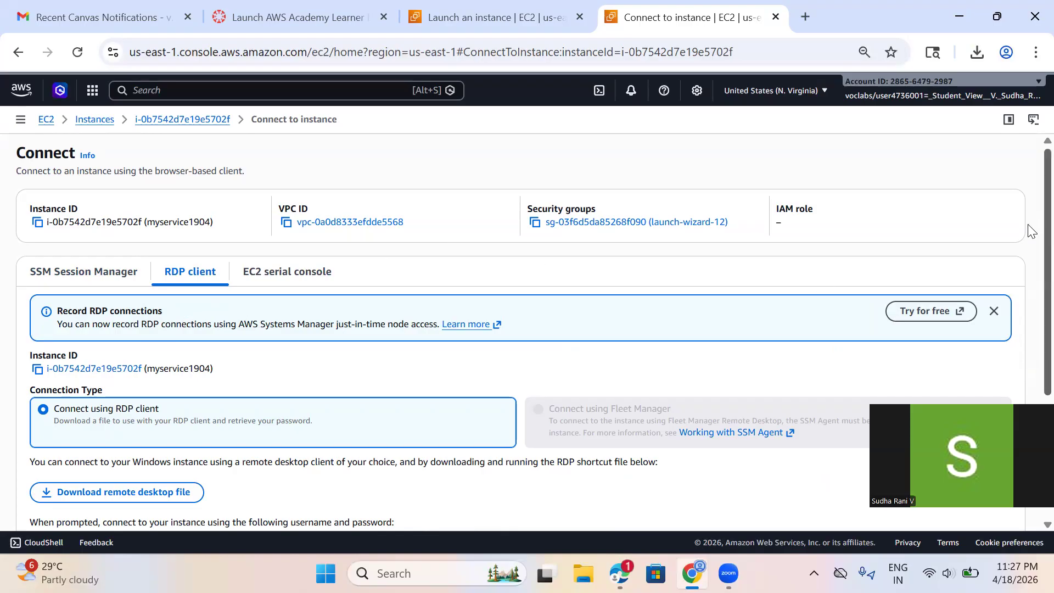
Download the remote desktop file for the myservice1904 instance, keeping the RDP client connection type.
scroll(1031, 242, down, 2)
scroll(1031, 318, down, 1)
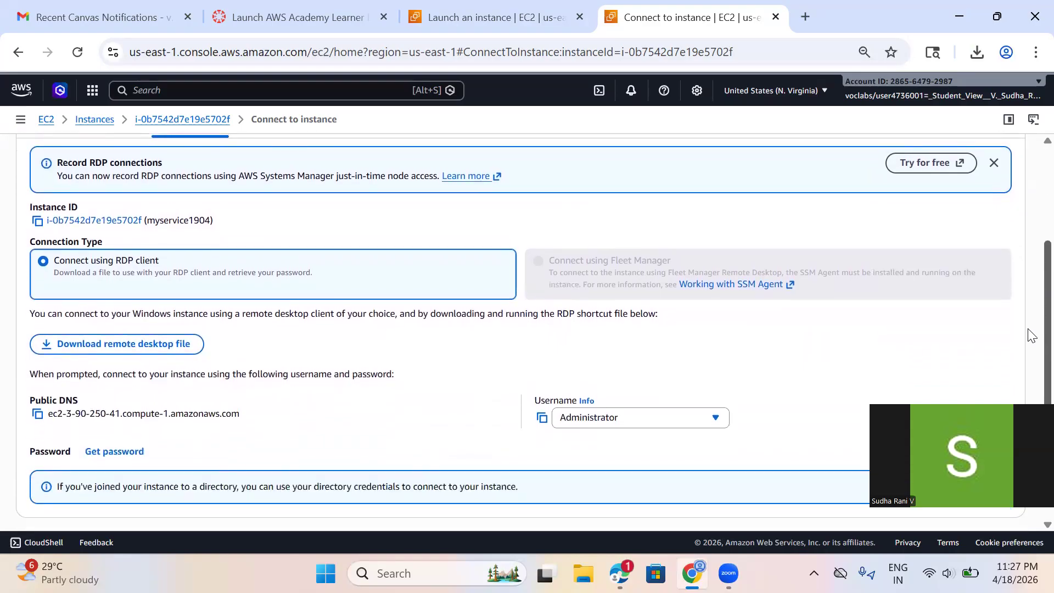
scroll(1029, 336, down, 1)
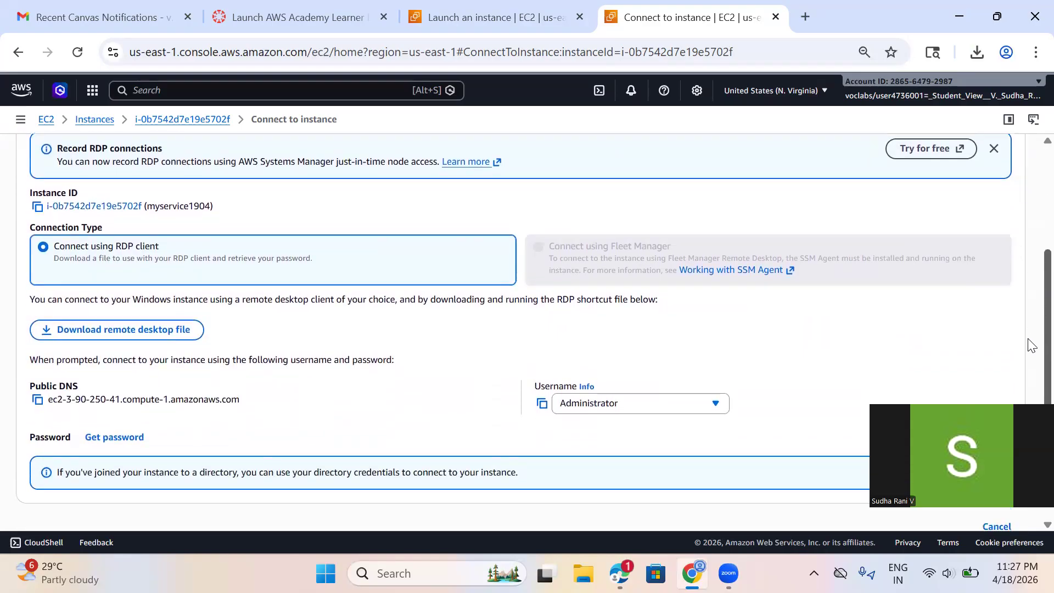
click(193, 336)
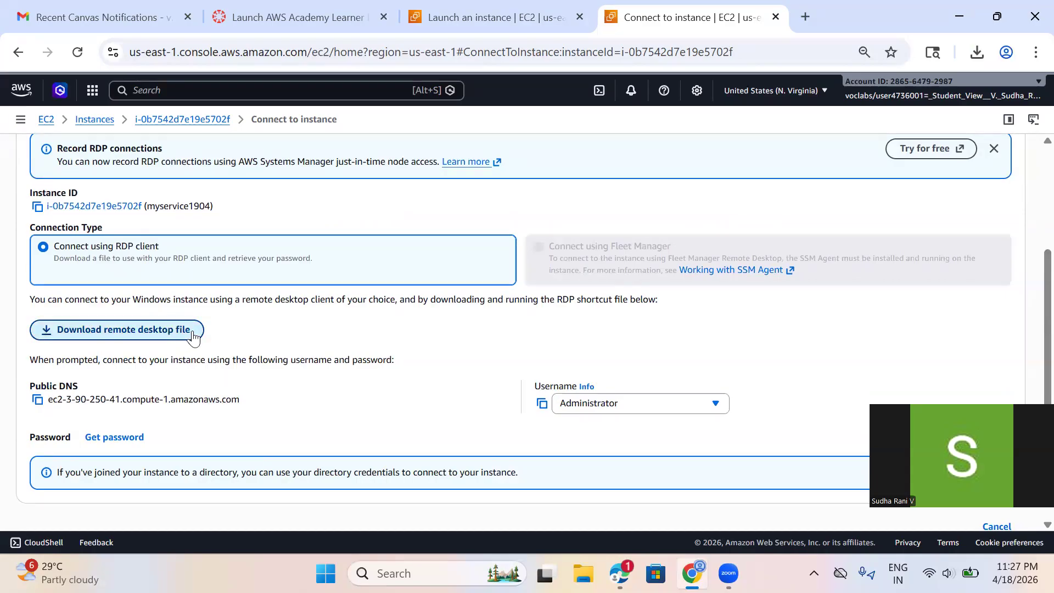
mouse_move(788, 117)
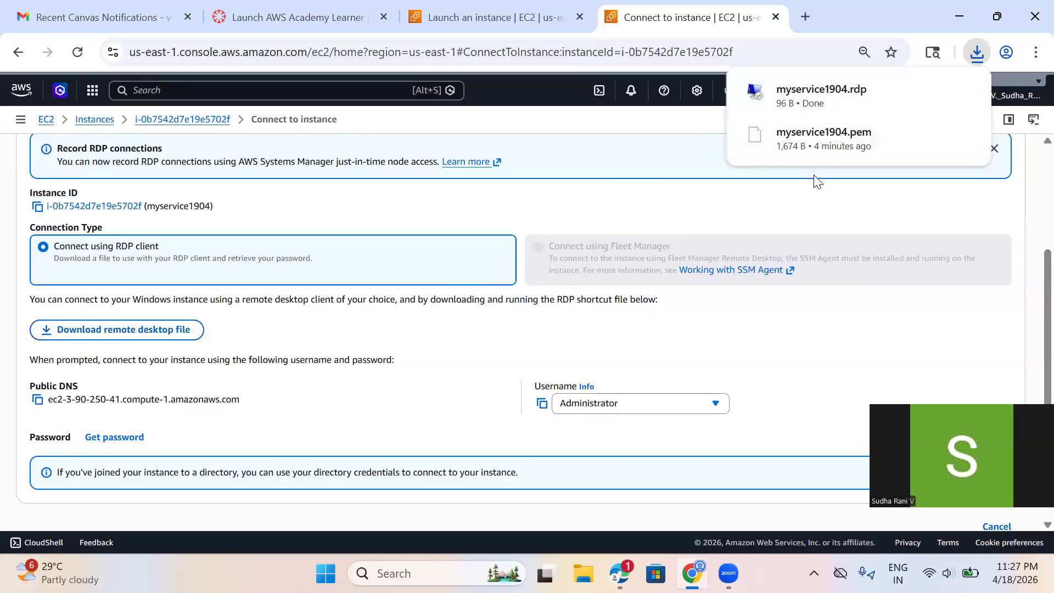
mouse_move(866, 143)
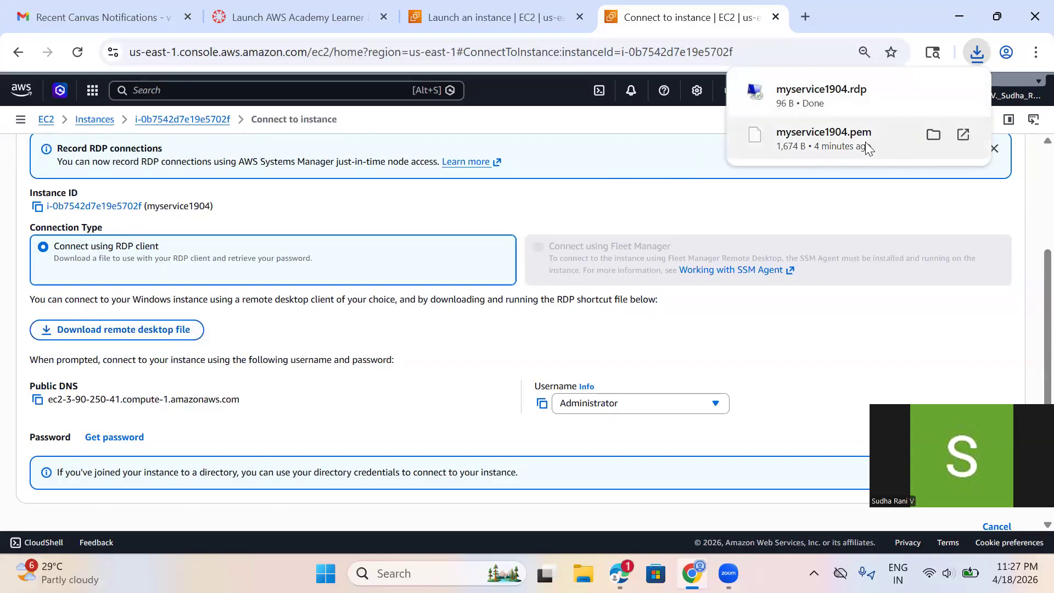
mouse_move(861, 93)
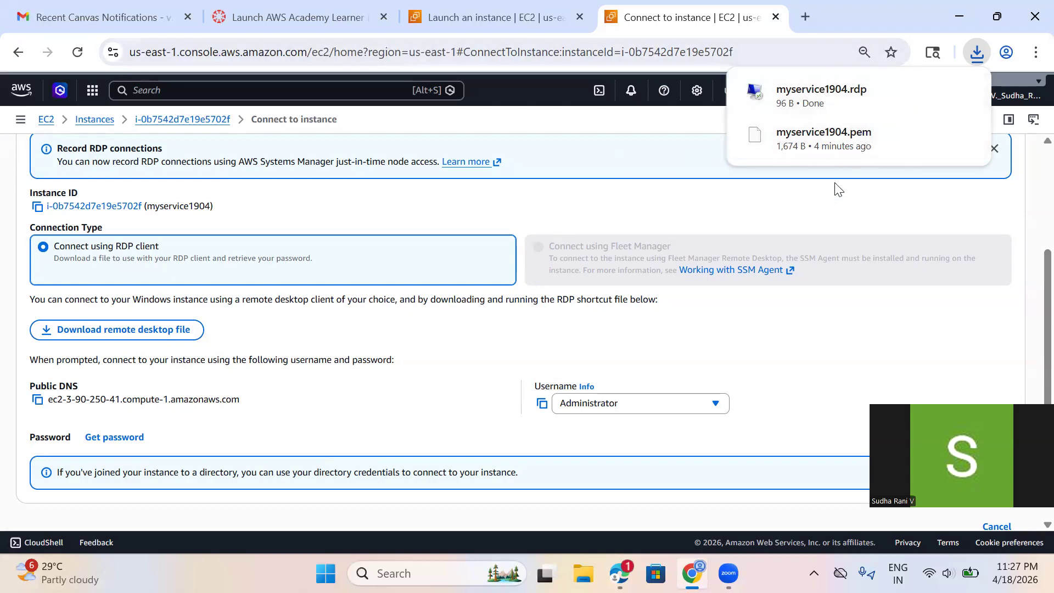
mouse_move(788, 149)
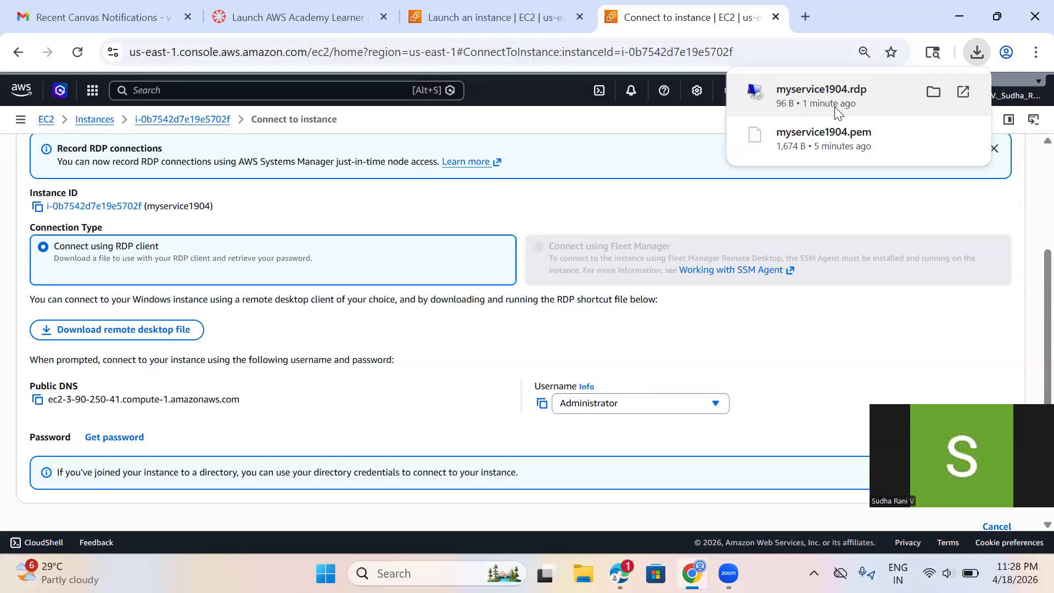
click(1030, 303)
Request the instance's Windows password and upload the private key file myservice1904.pem from Downloads.
scroll(1030, 302, down, 1)
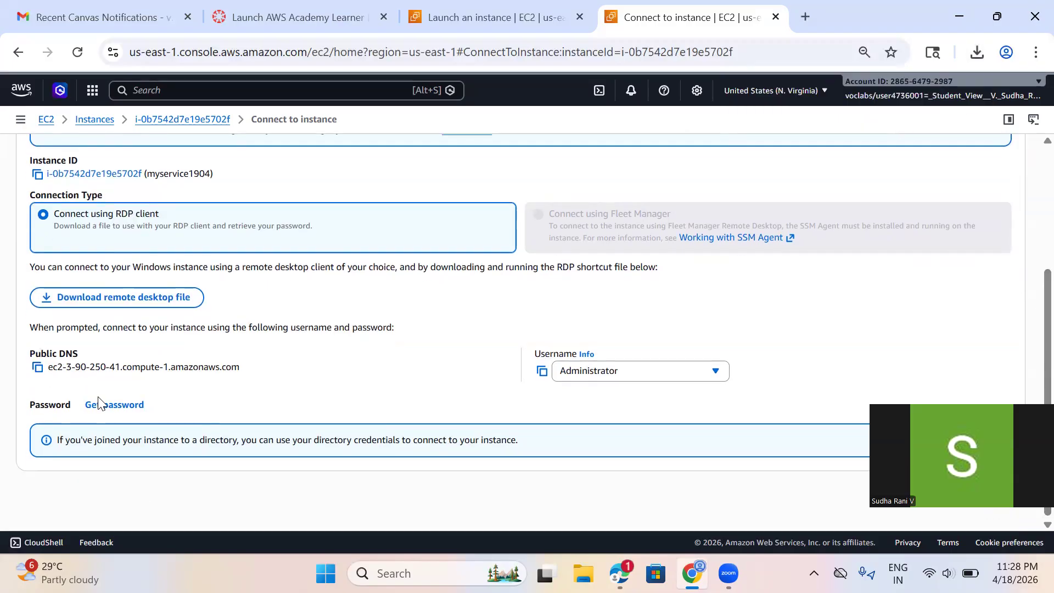
click(109, 416)
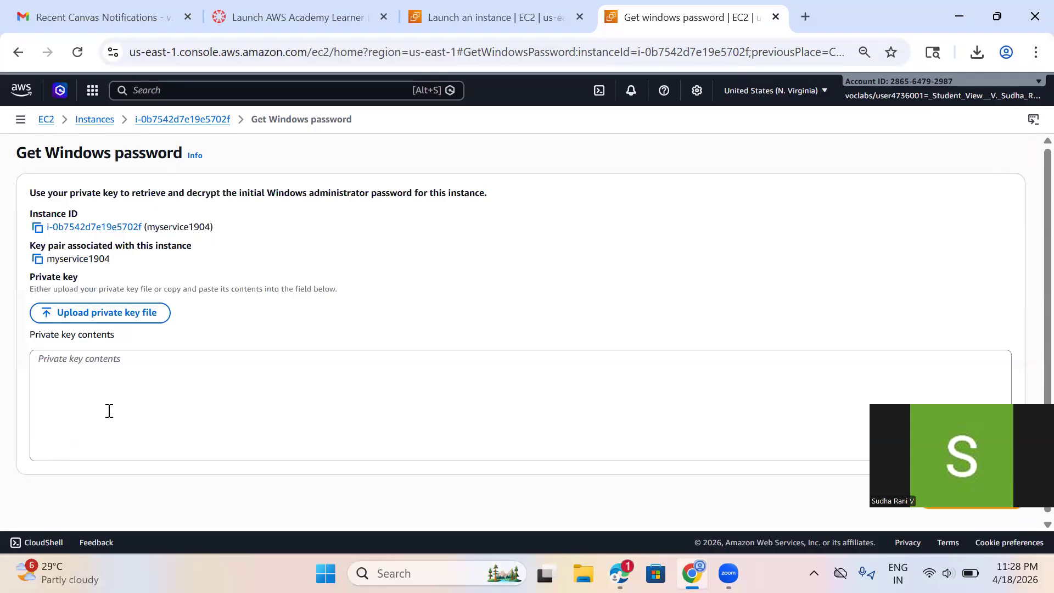
click(113, 317)
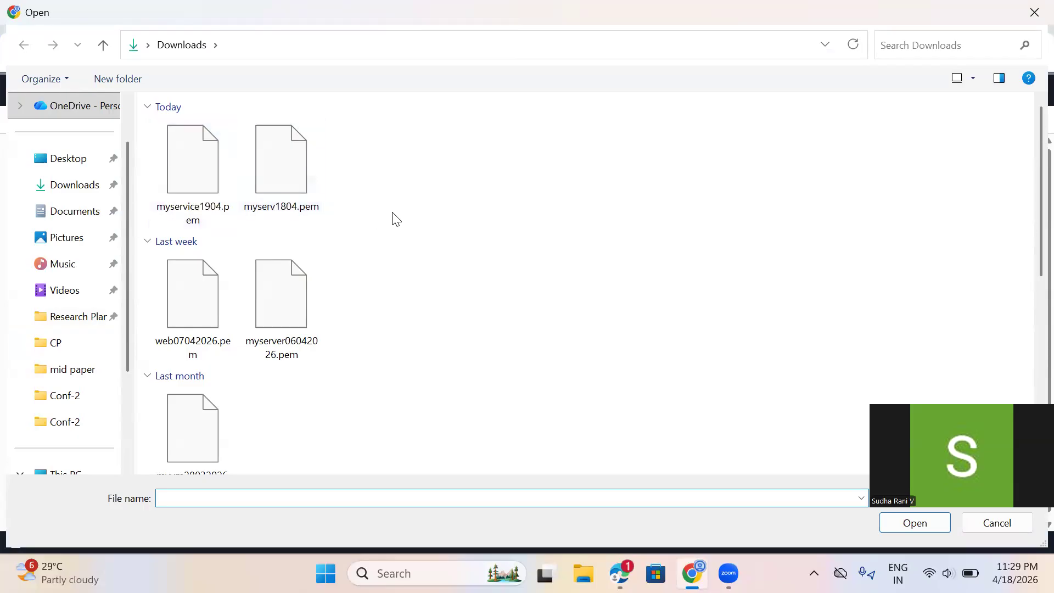
click(194, 164)
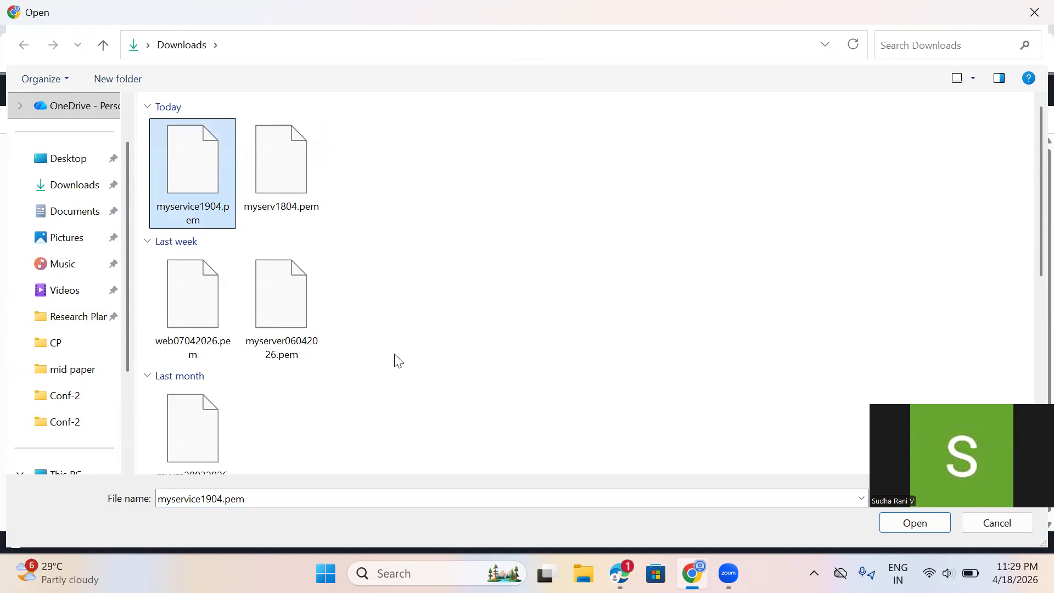
click(911, 522)
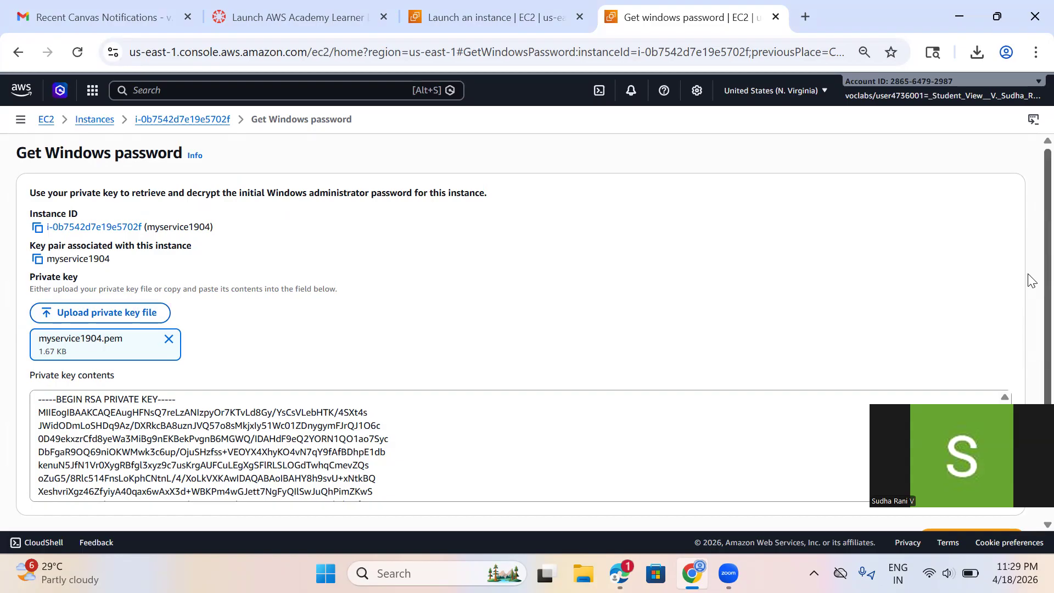
Decrypt the Windows administrator password with the uploaded private key and copy it to the clipboard.
scroll(1028, 280, down, 2)
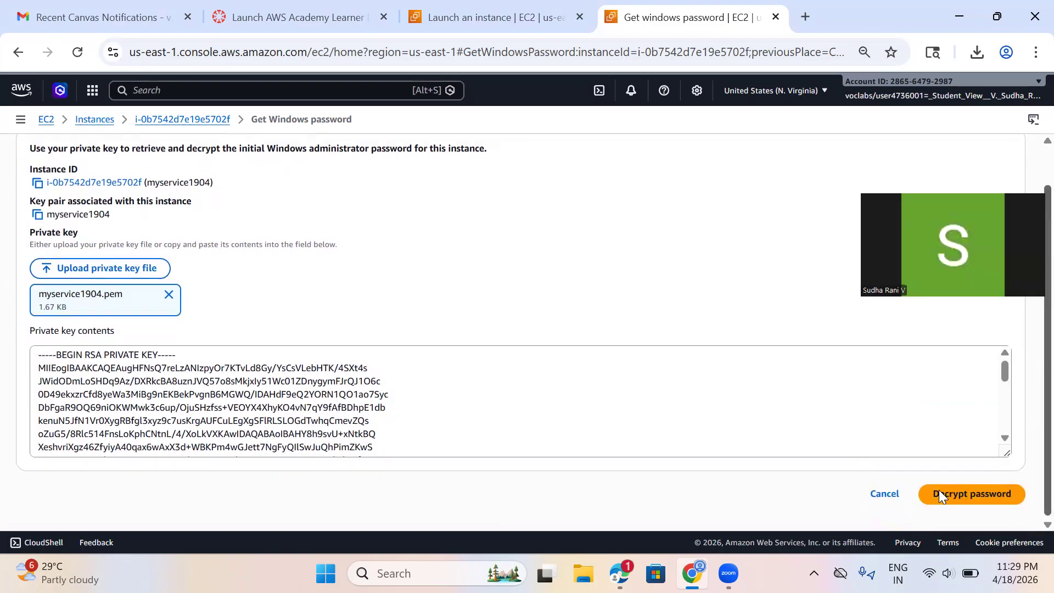
click(939, 497)
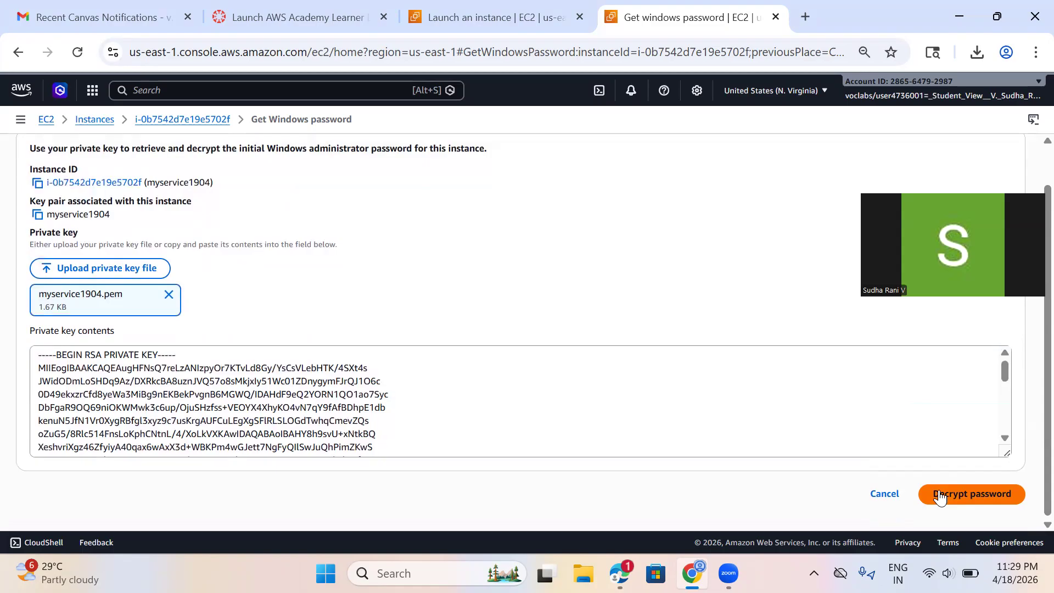
click(939, 497)
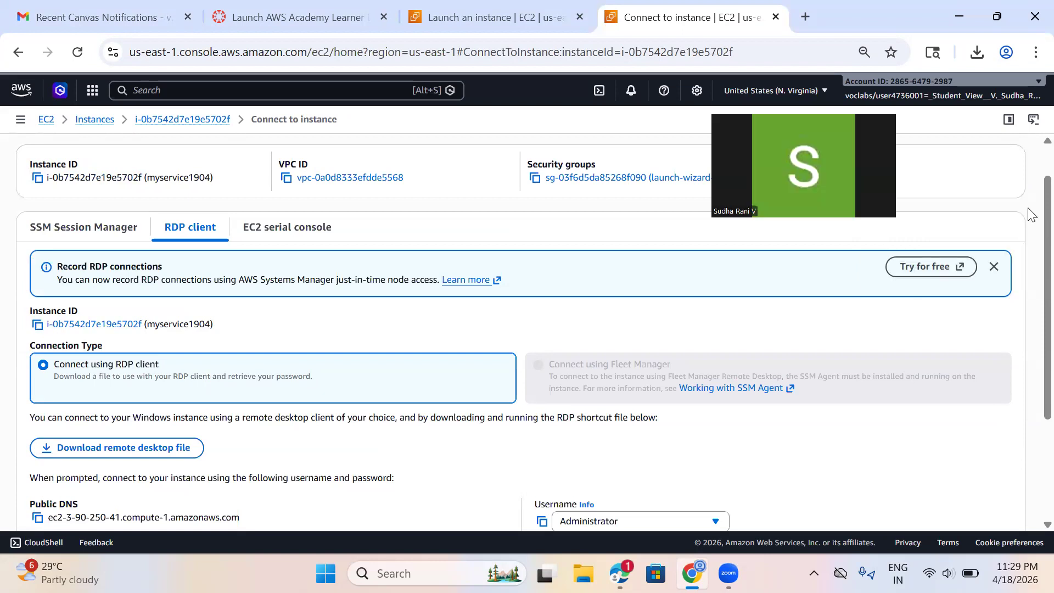
scroll(1027, 258, down, 3)
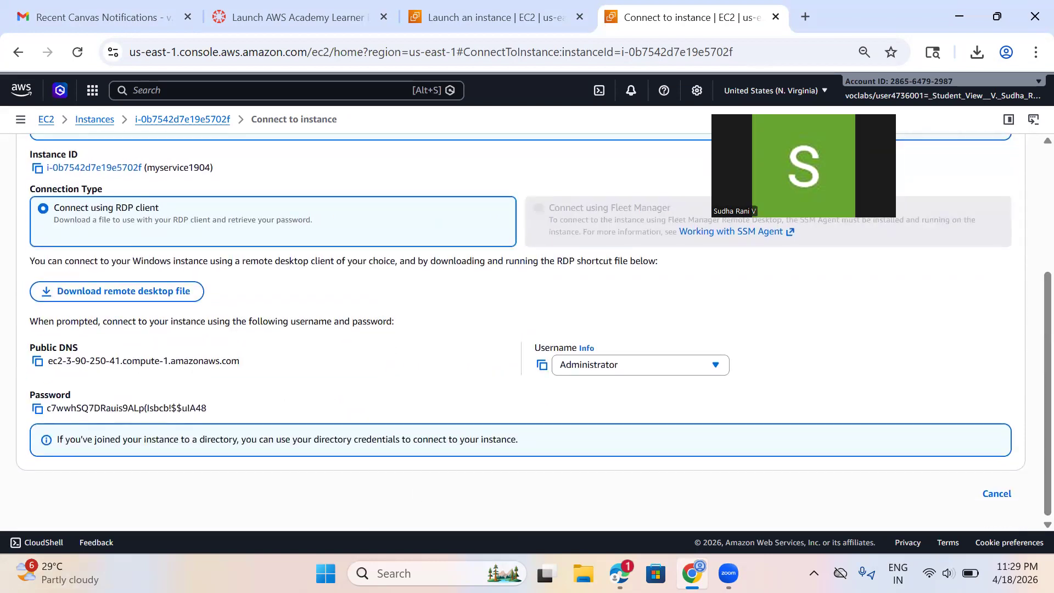
click(37, 408)
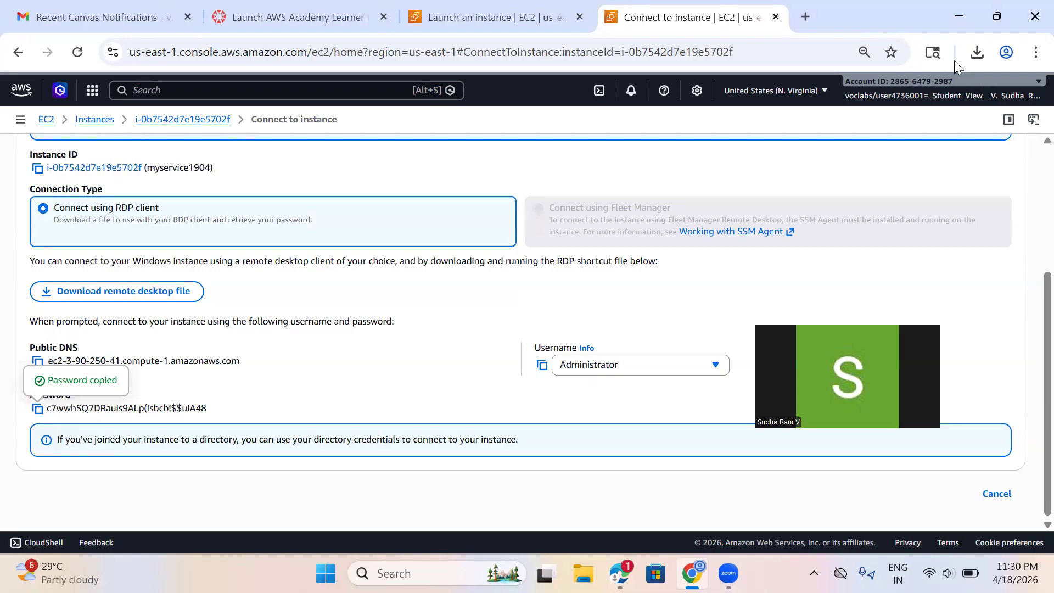
Connect to the instance with the downloaded myservice1904.rdp, pasting the administrator password and accepting the connection despite the certificate errors.
click(976, 55)
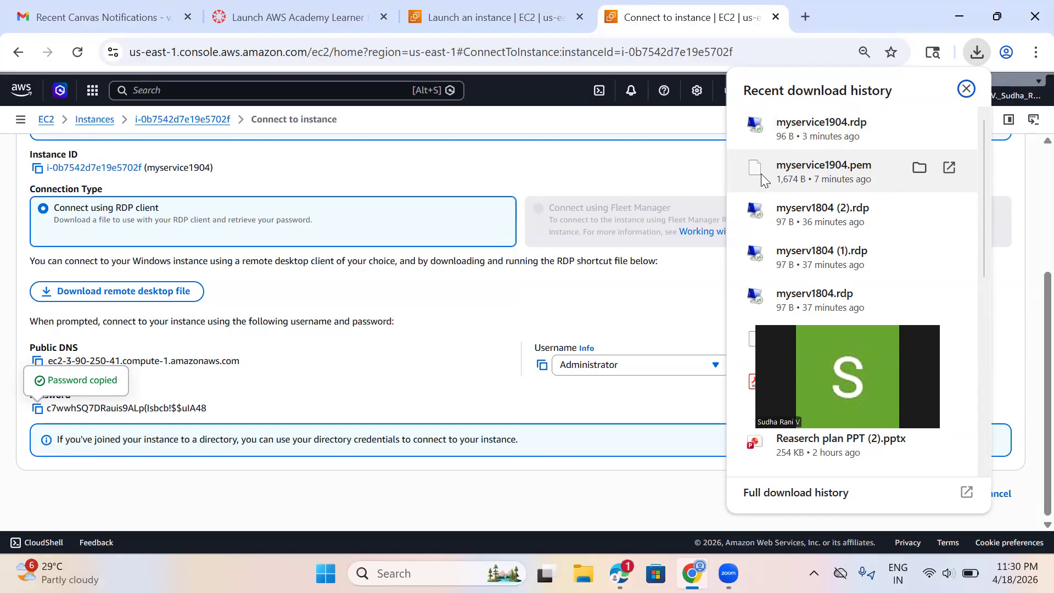
click(812, 114)
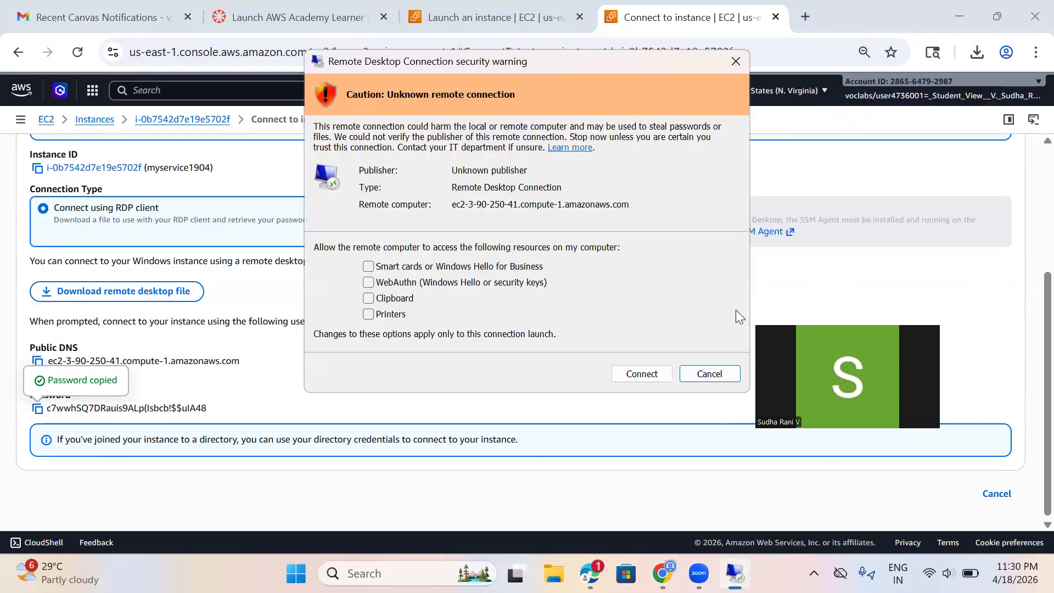
click(619, 376)
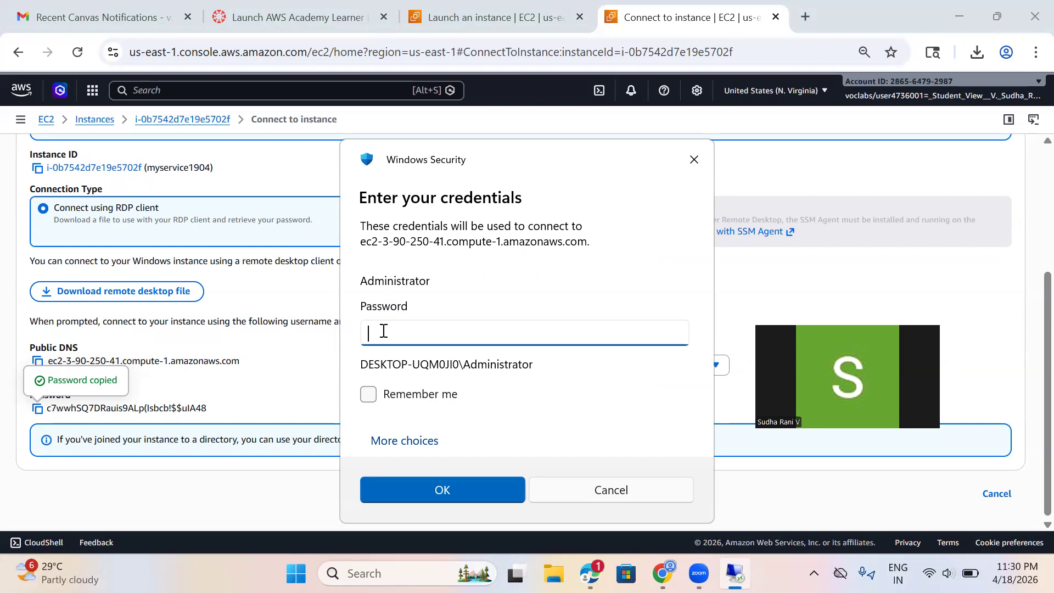
key(ctrl+v)
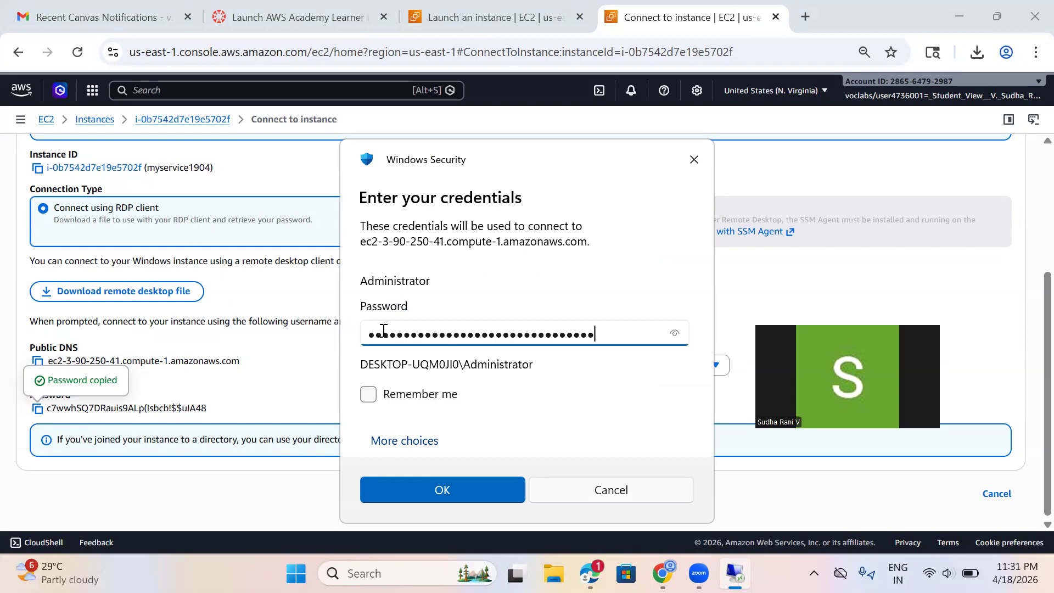
click(450, 492)
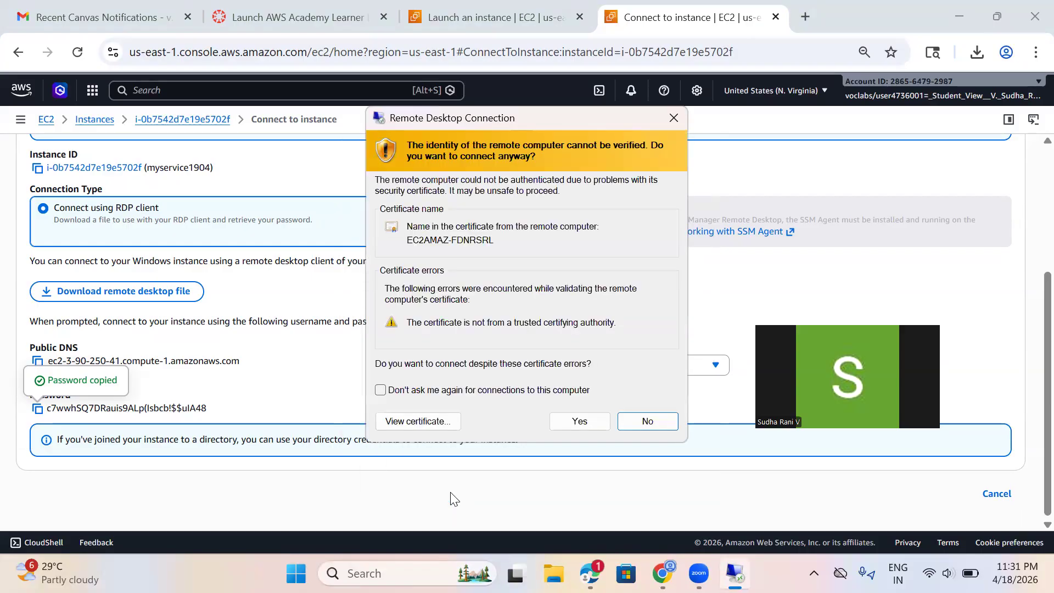
click(578, 420)
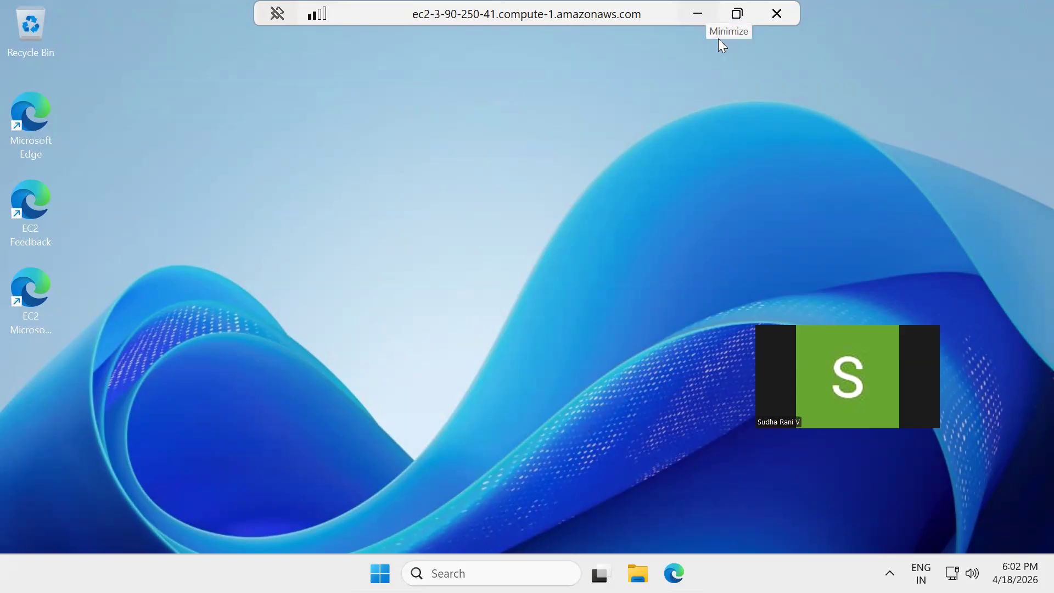
Minimize the remote desktop session, switch back to it from the browser and open the server's Start menu.
click(698, 14)
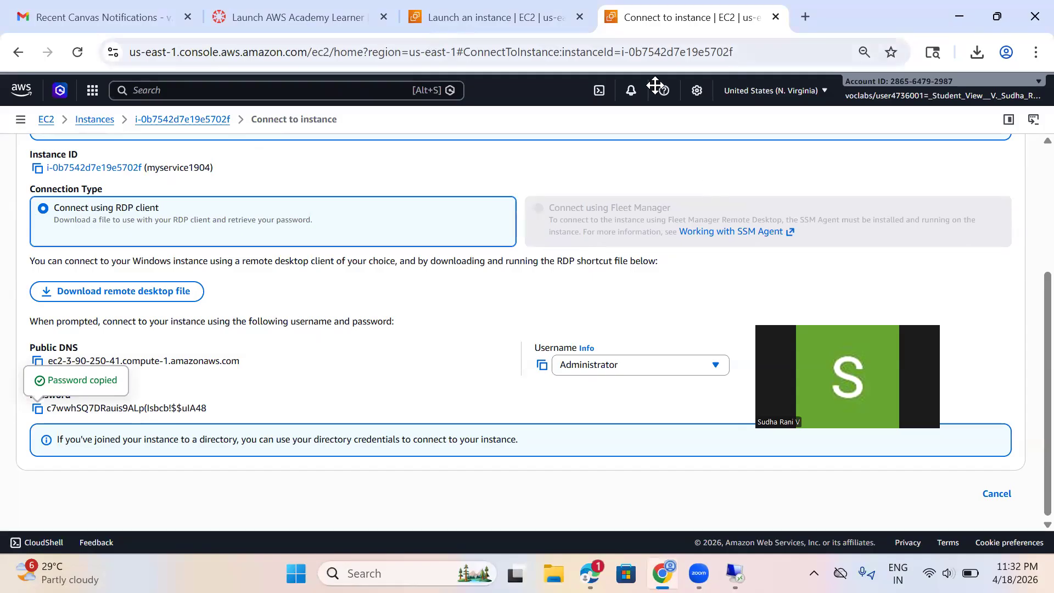
click(734, 573)
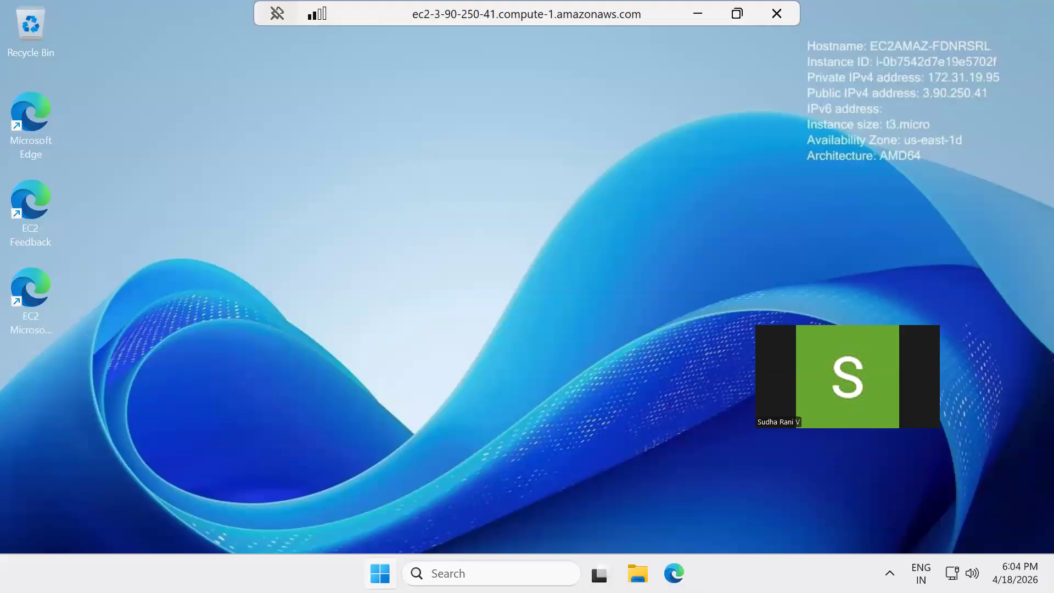
key(super)
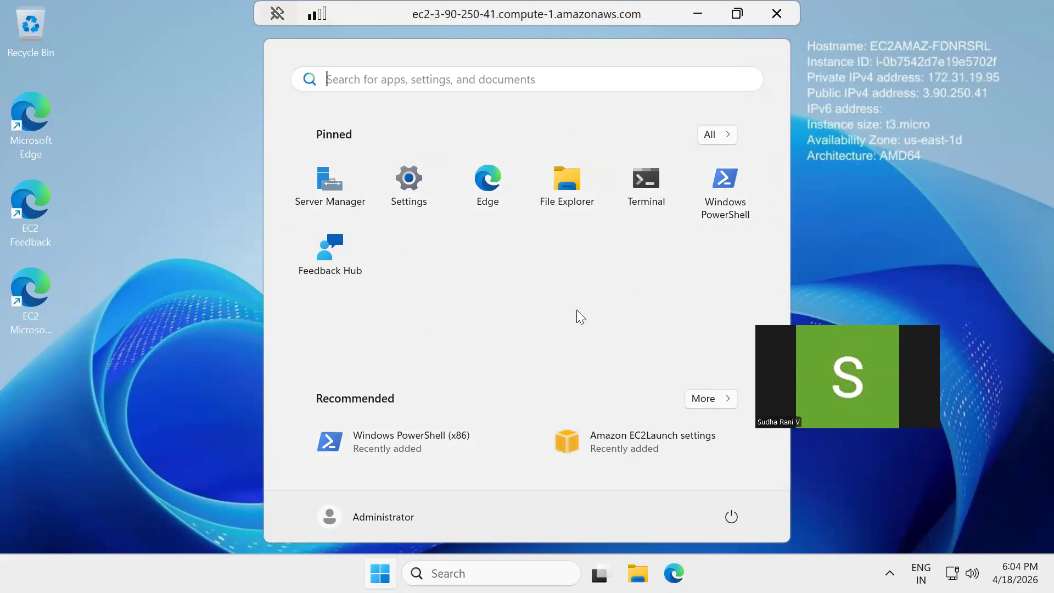
Check which drives File Explorer lists under This PC on the remote server, and close the window.
click(1010, 254)
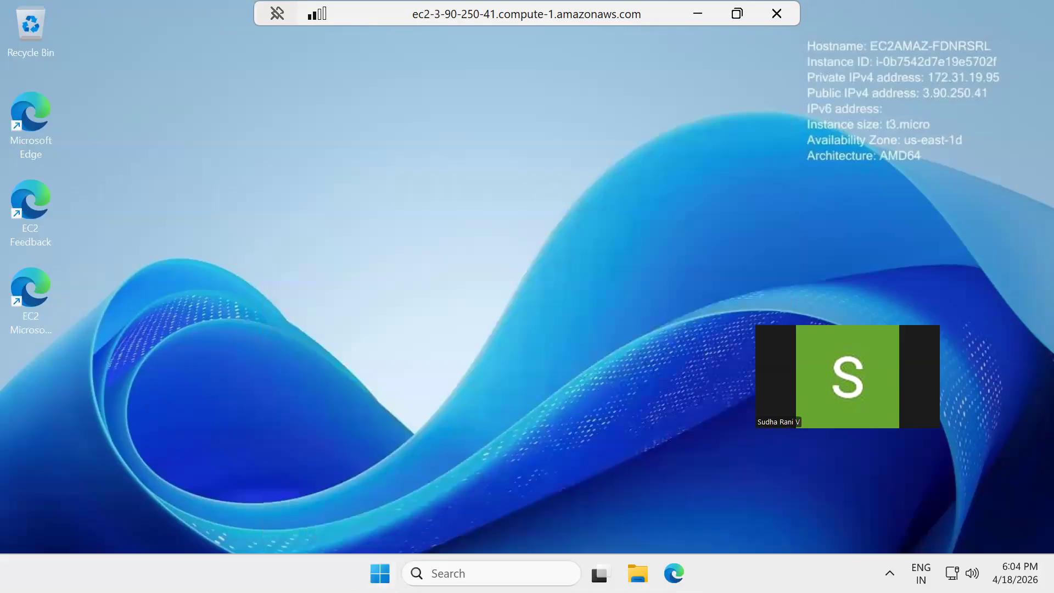
key(super+e)
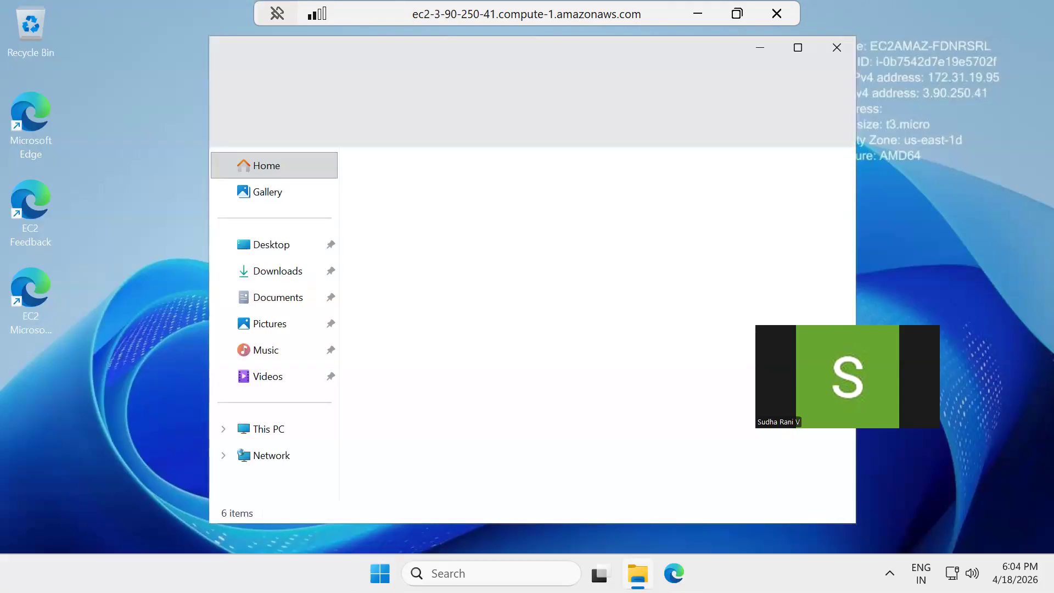
click(272, 433)
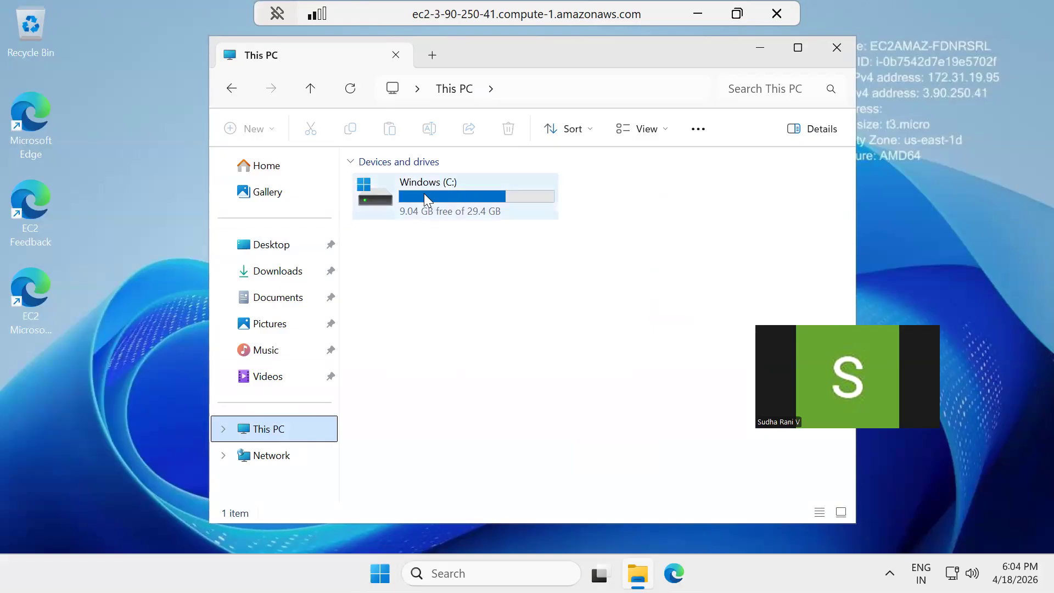
mouse_move(497, 193)
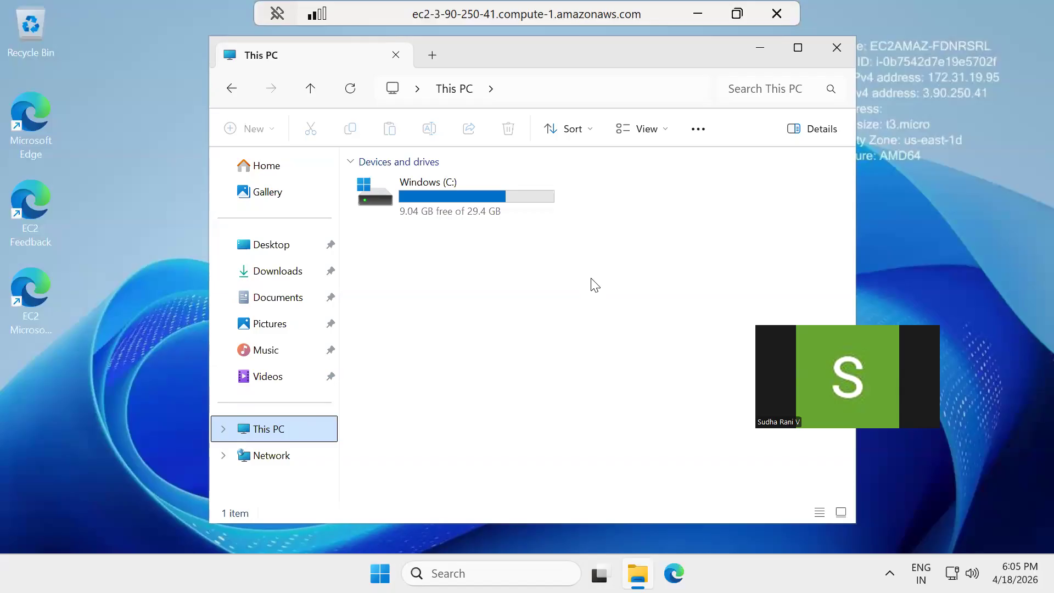
click(502, 203)
click(834, 48)
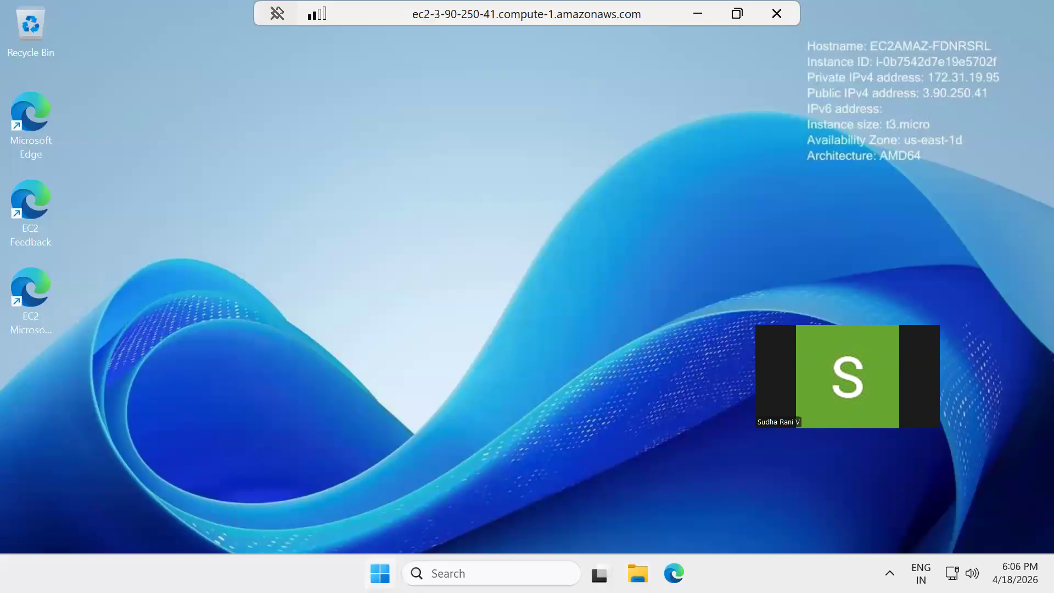
Launch Server Manager on the remote server and dismiss its Azure Arc message.
key(super)
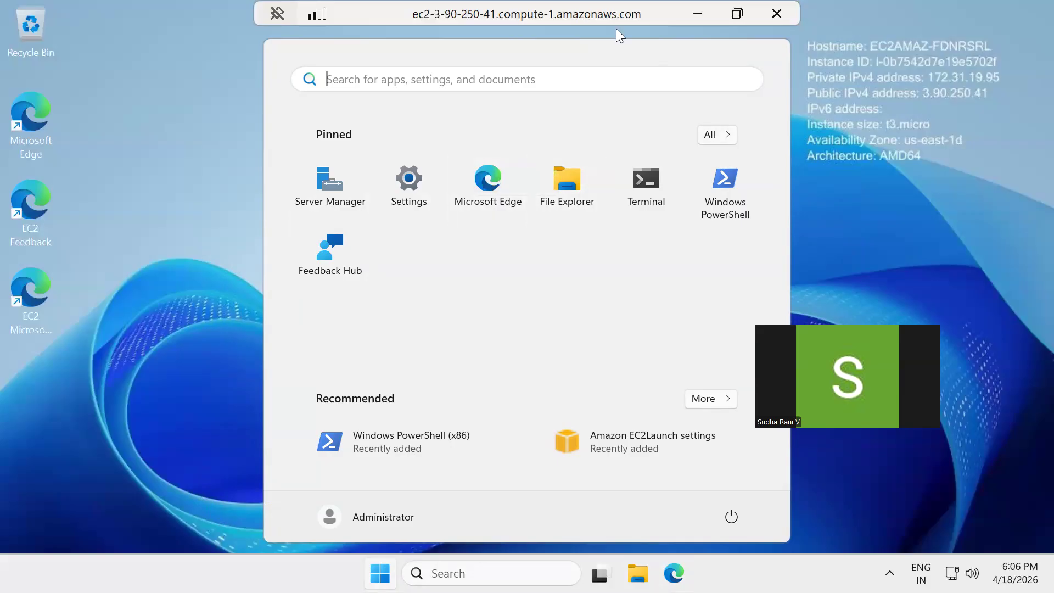
click(328, 182)
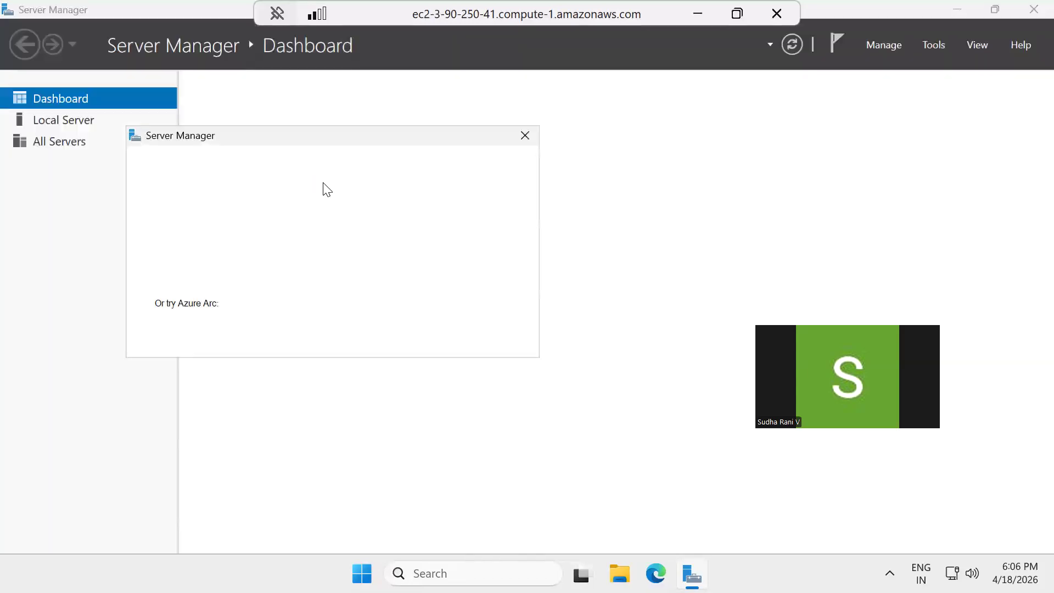
click(525, 136)
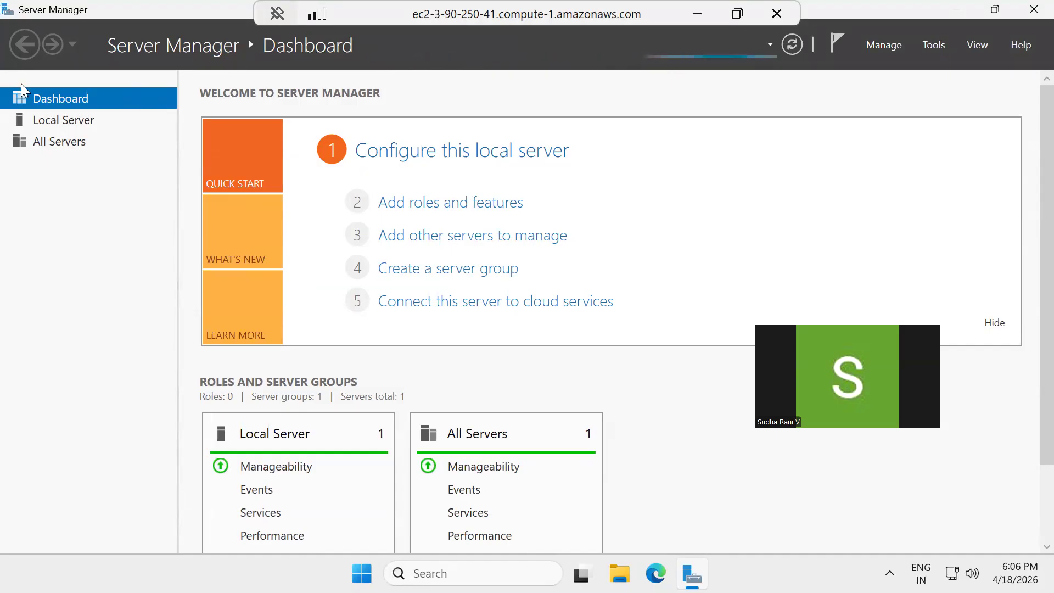
View the All Servers and Local Server pages, and refresh the server's entry in All Servers.
click(48, 141)
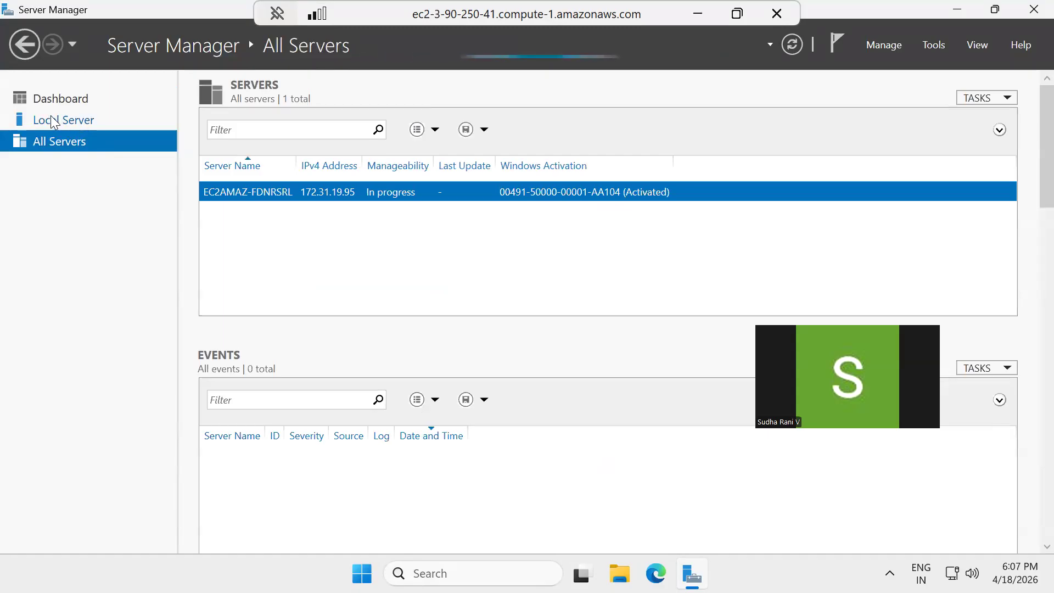
click(50, 118)
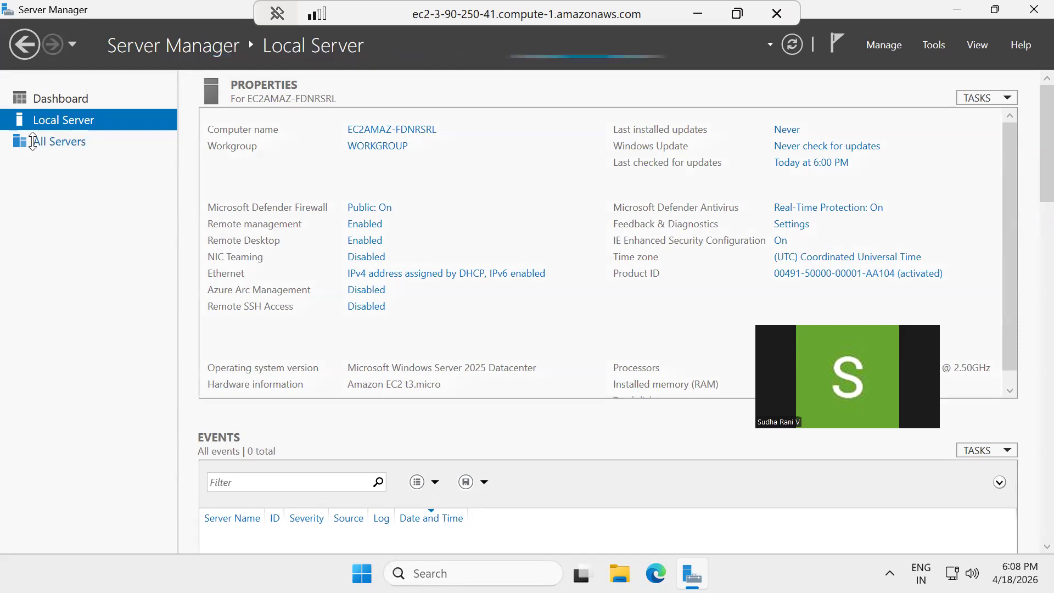
click(32, 141)
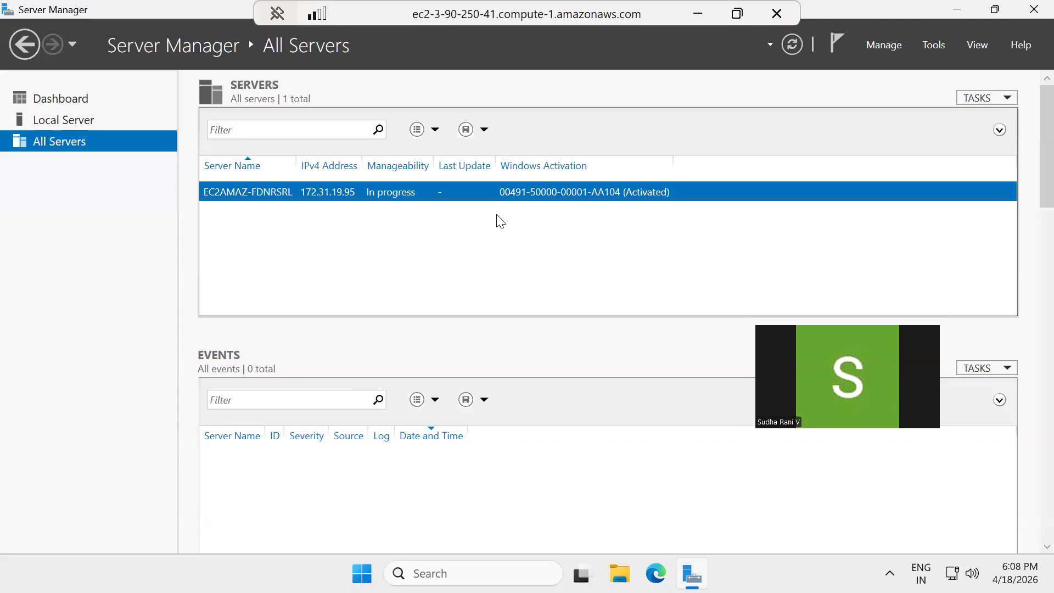
right_click(405, 202)
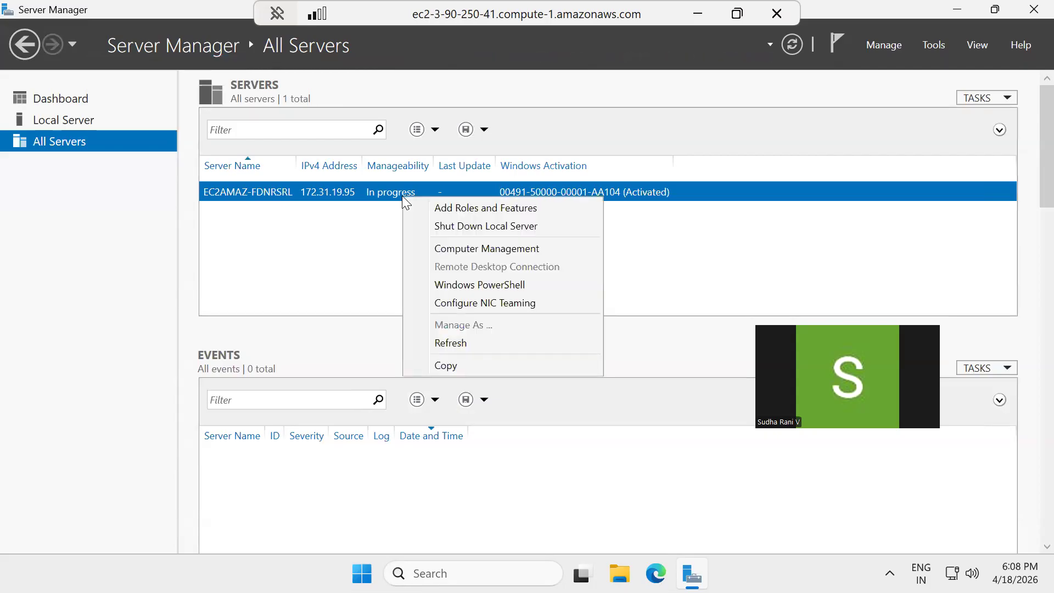
click(460, 350)
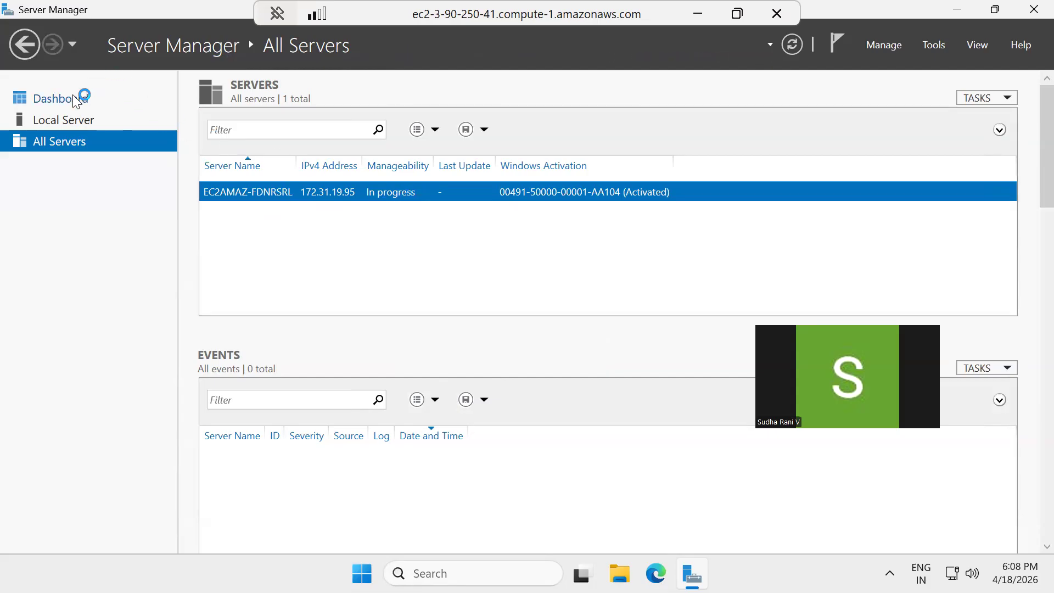
right_click(421, 192)
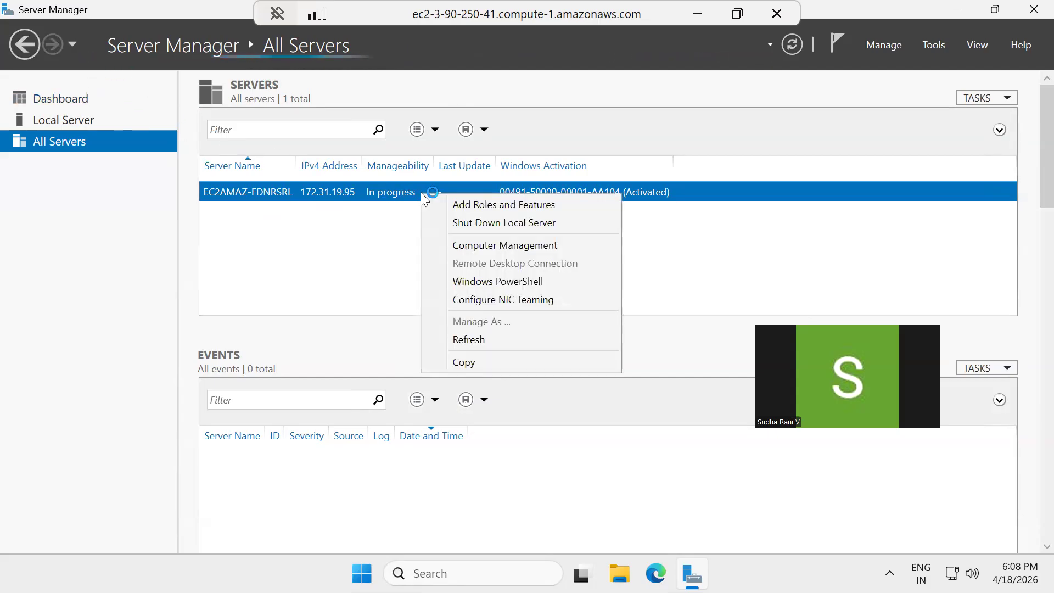
click(470, 203)
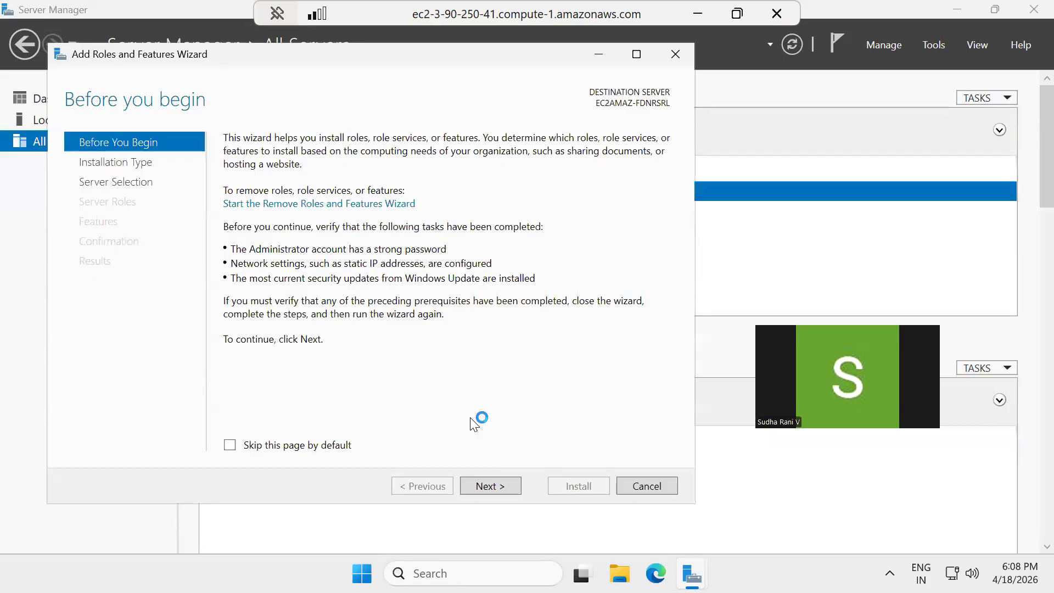
click(669, 55)
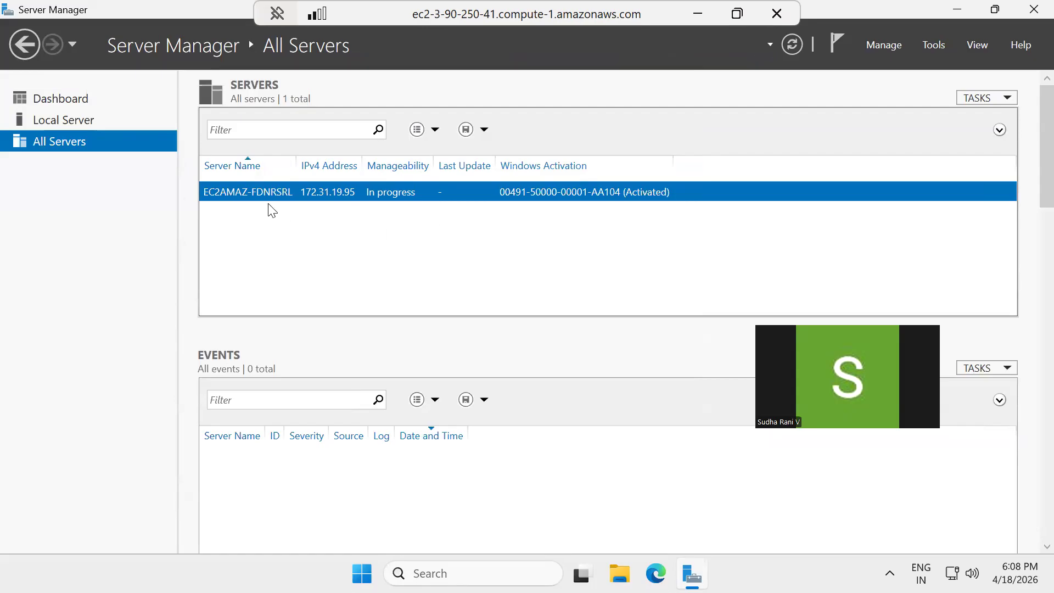
Revisit the Dashboard and Local Server pages, and refresh the server in All Servers once more to update its manageability status.
click(65, 99)
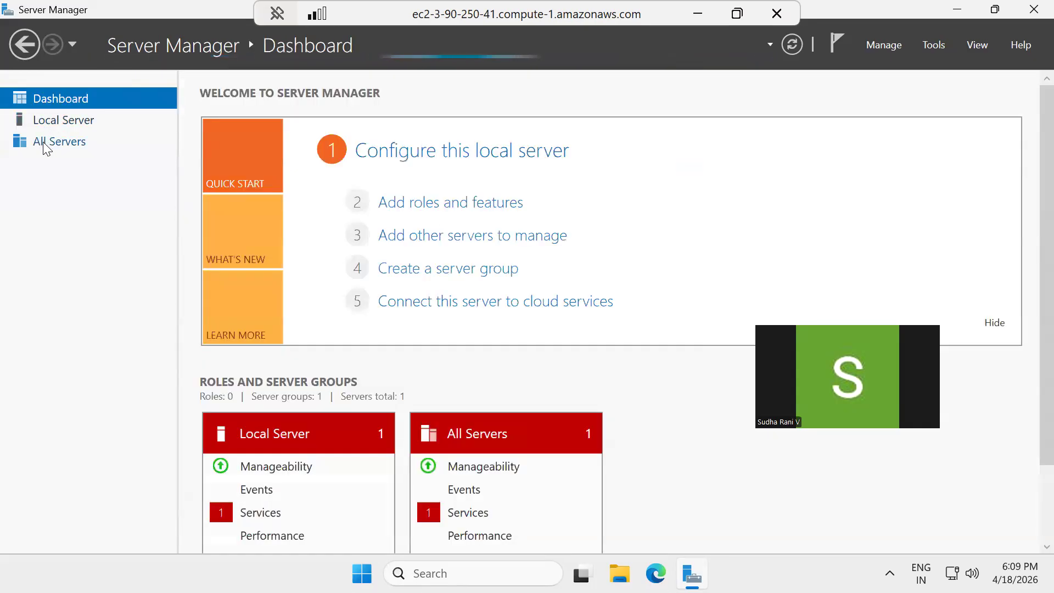
click(60, 123)
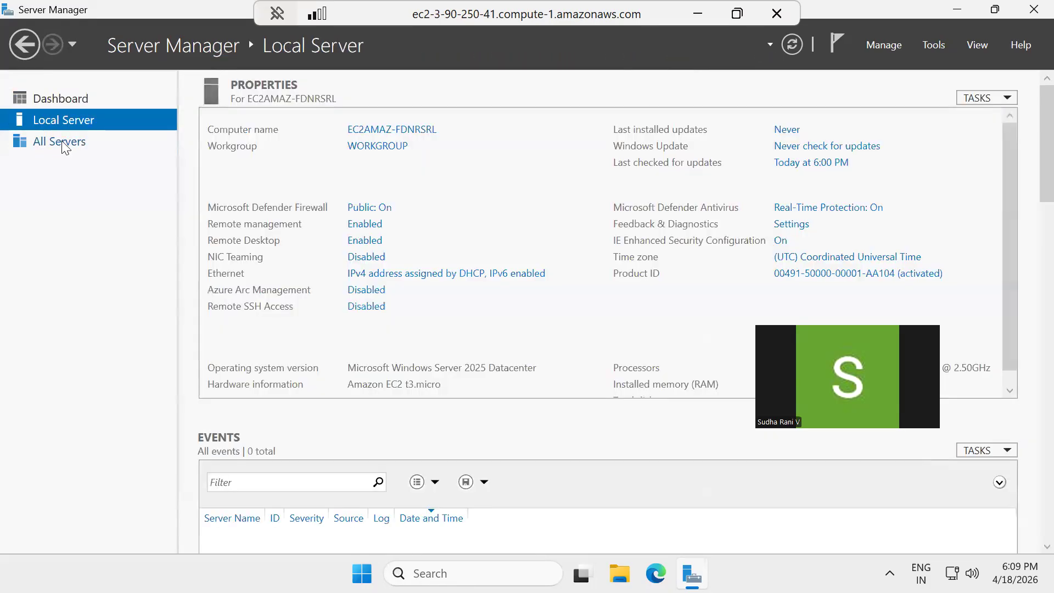
click(61, 143)
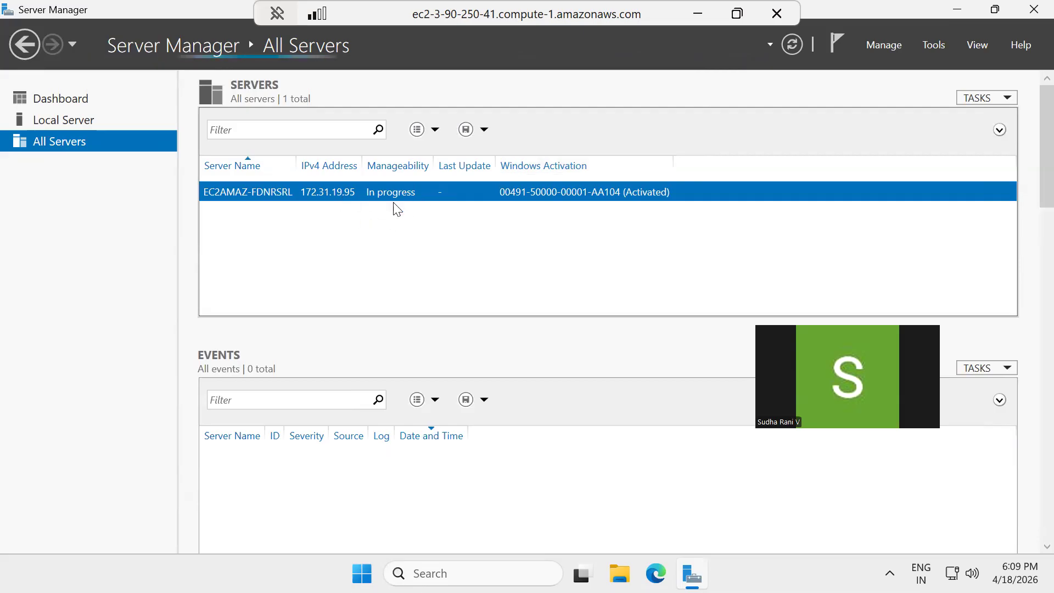
right_click(443, 197)
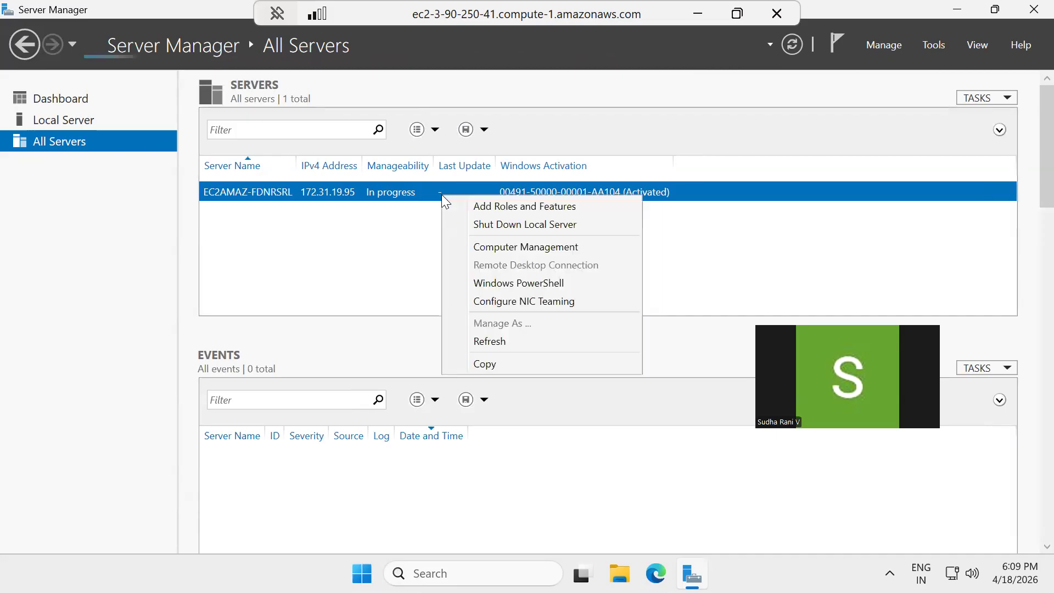
click(500, 341)
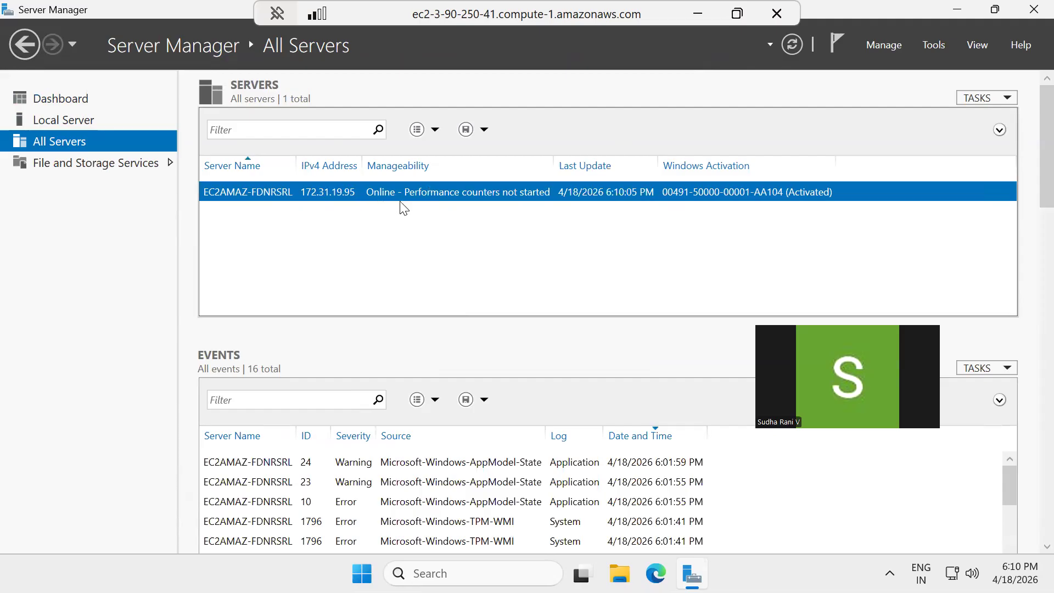
right_click(455, 192)
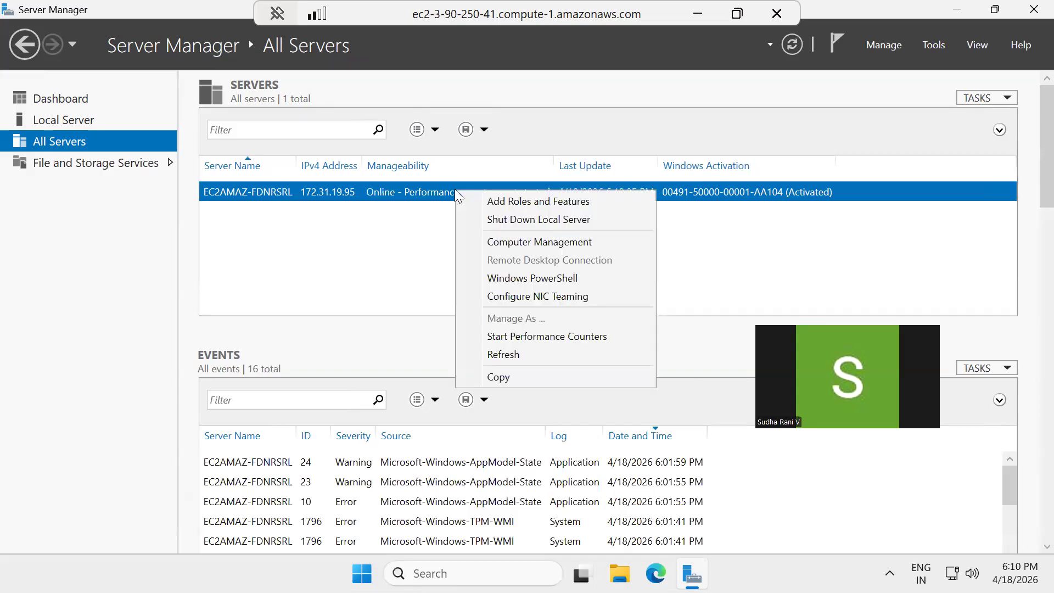
click(373, 272)
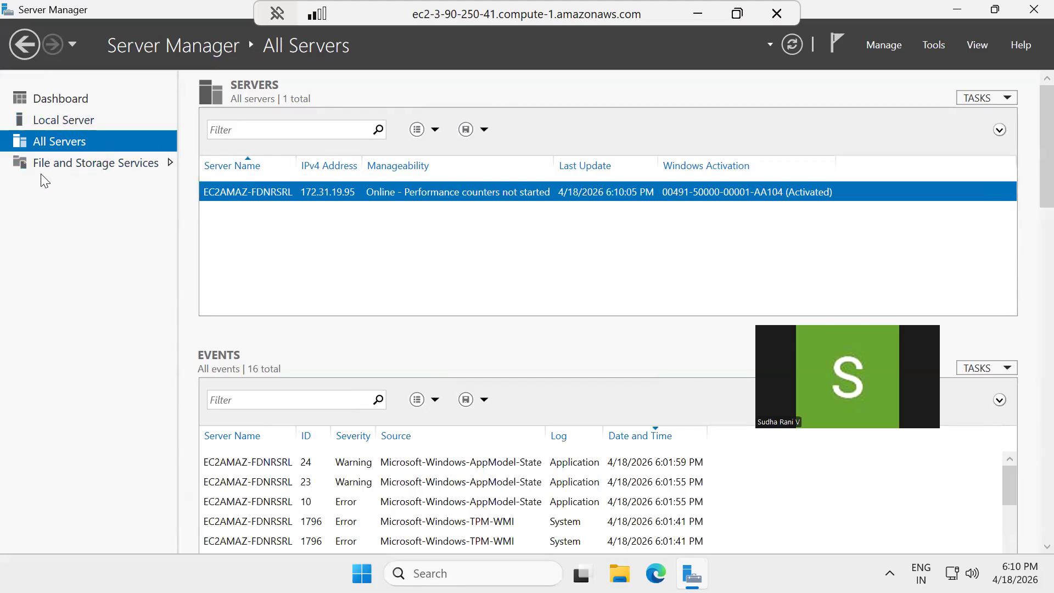
Inspect the server's storage pools, volumes and disks in File and Storage Services, ending on the Disks page.
click(133, 163)
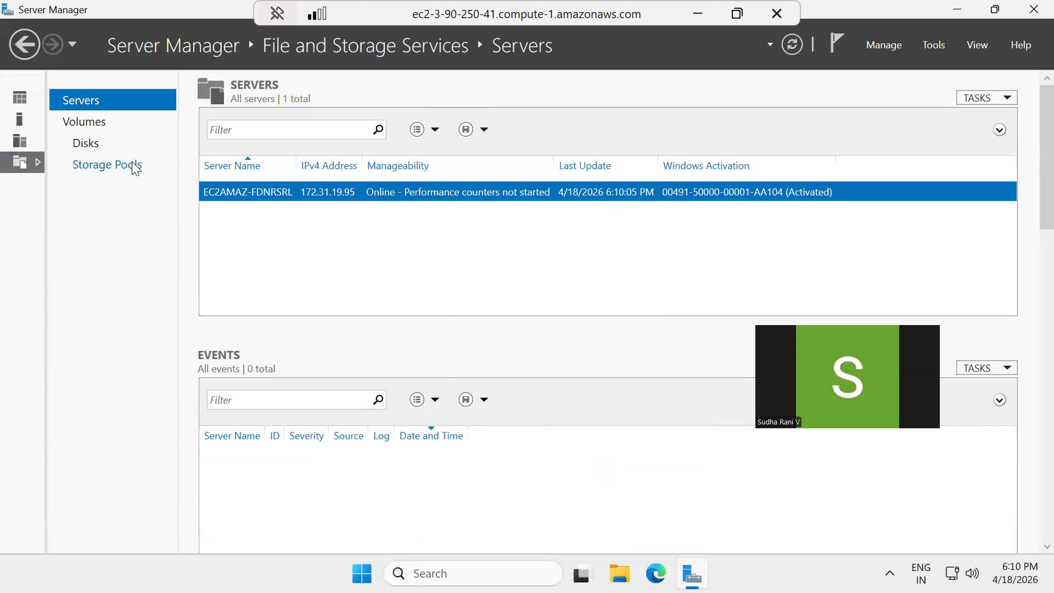
click(77, 168)
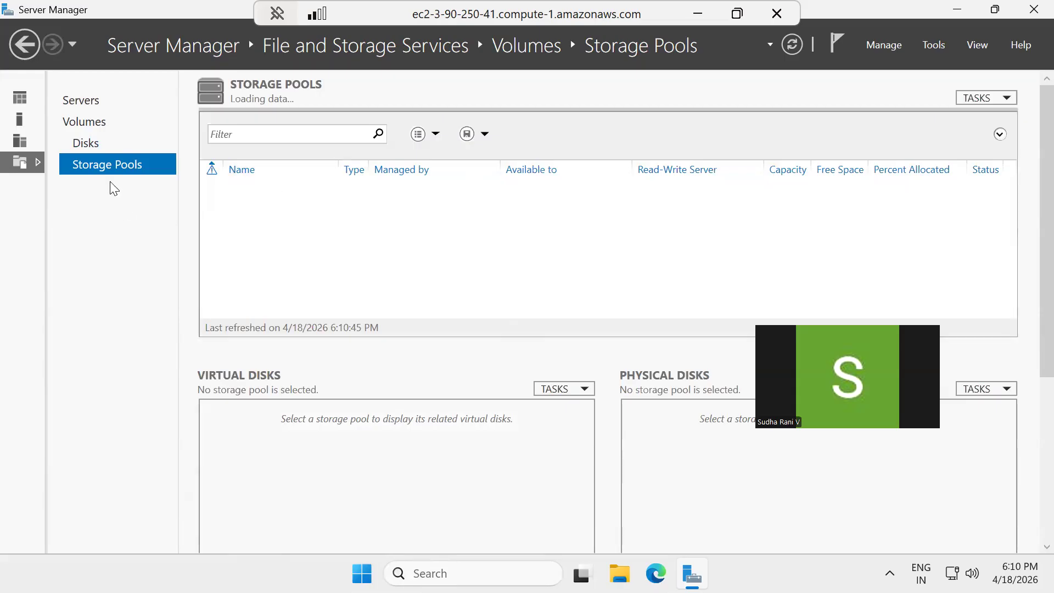
click(94, 123)
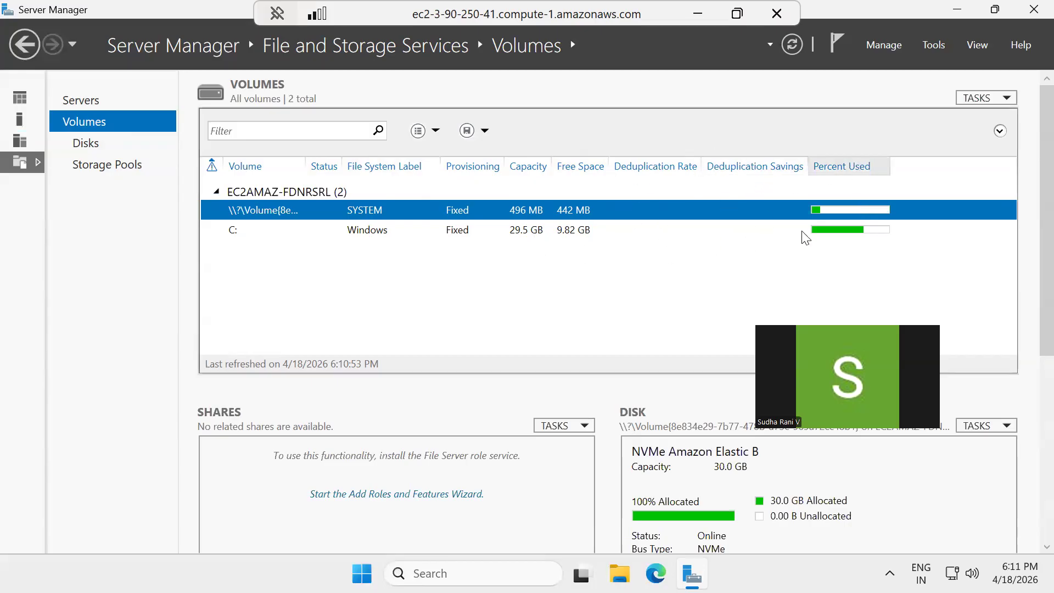
click(87, 143)
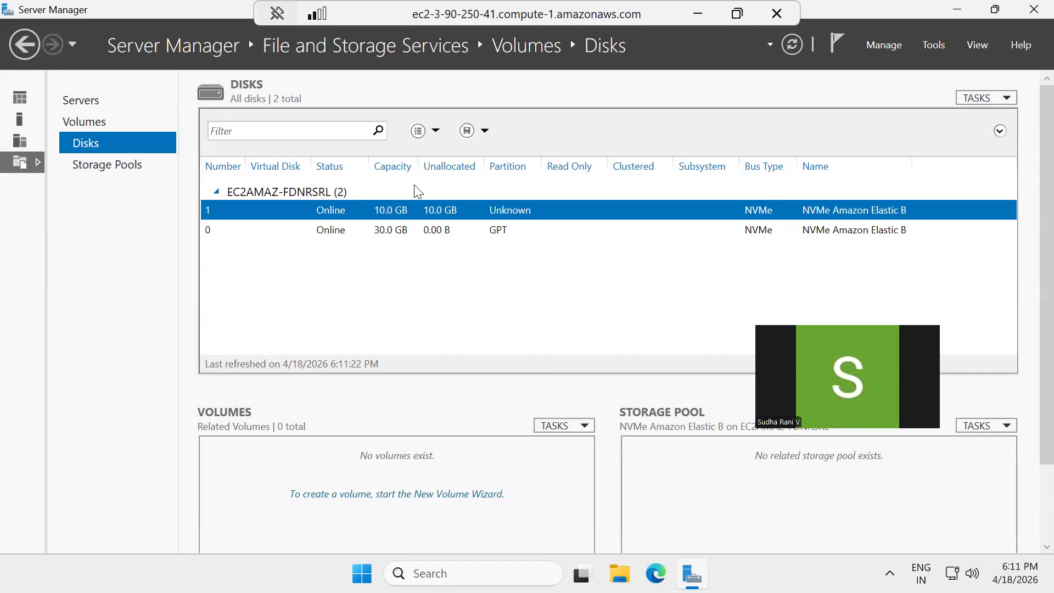
right_click(406, 214)
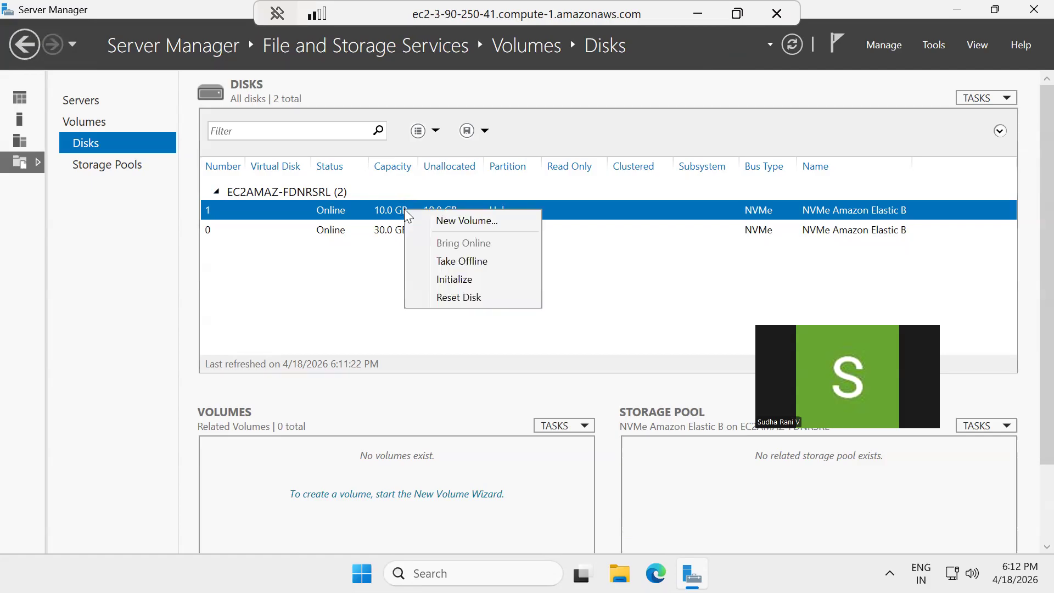
click(328, 276)
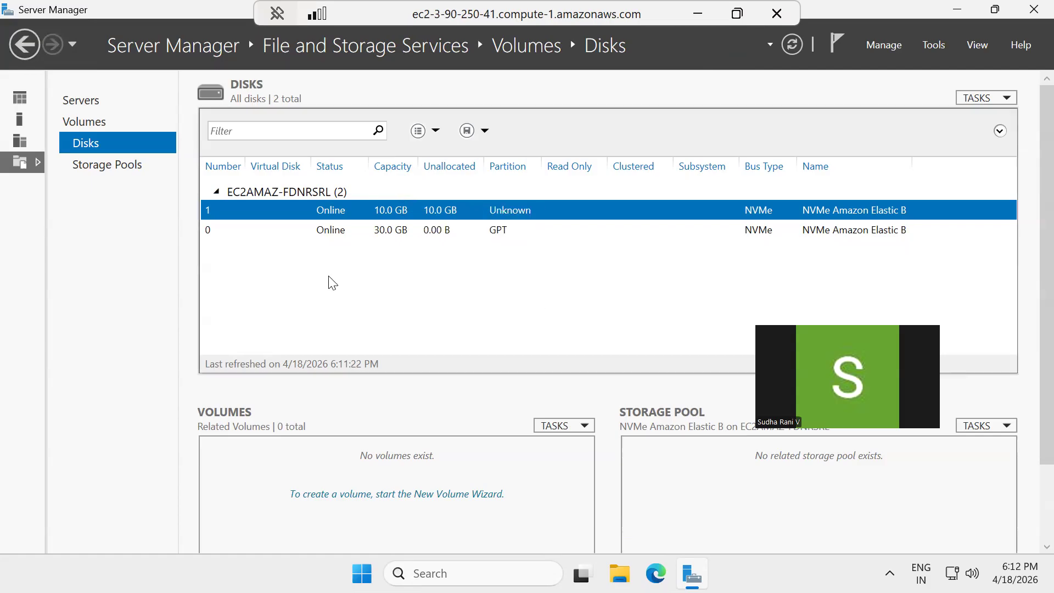
Start a new volume on the 10 GB Disk 1, initializing the disk as GPT and accepting a volume size of 9.97 GB.
right_click(382, 213)
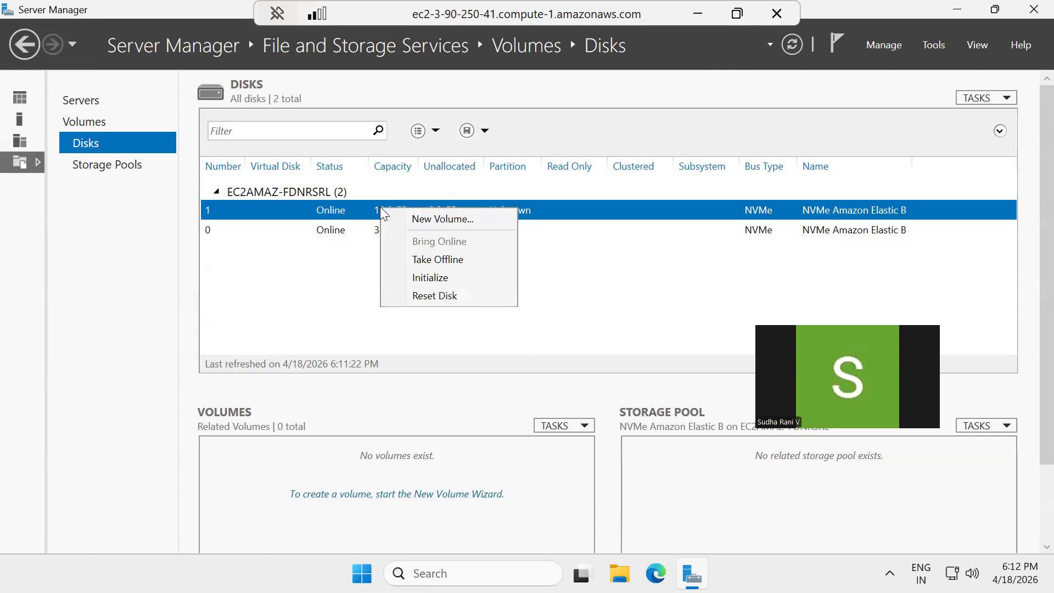
click(413, 221)
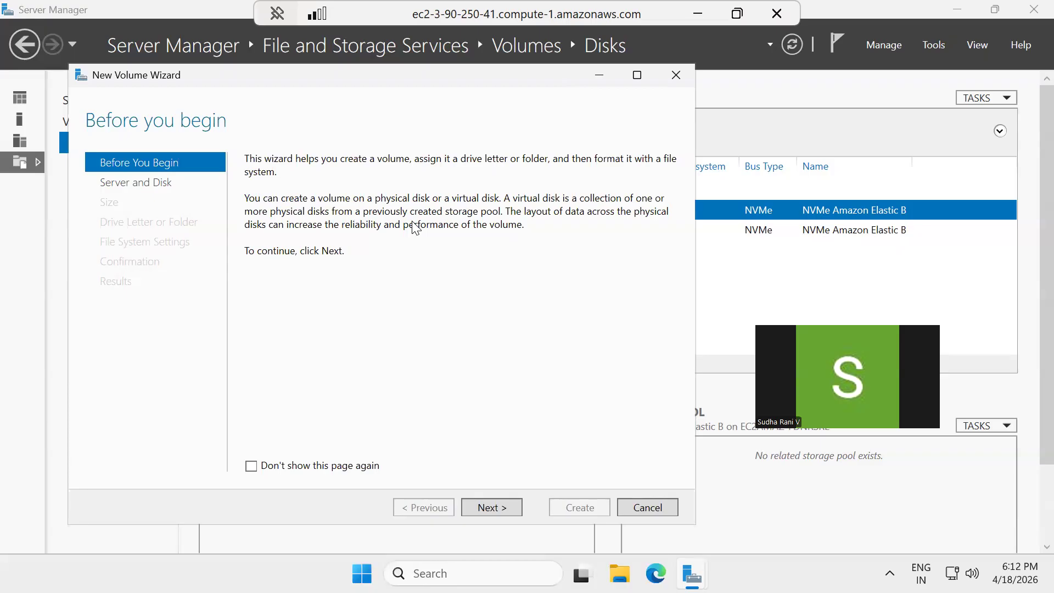
click(491, 507)
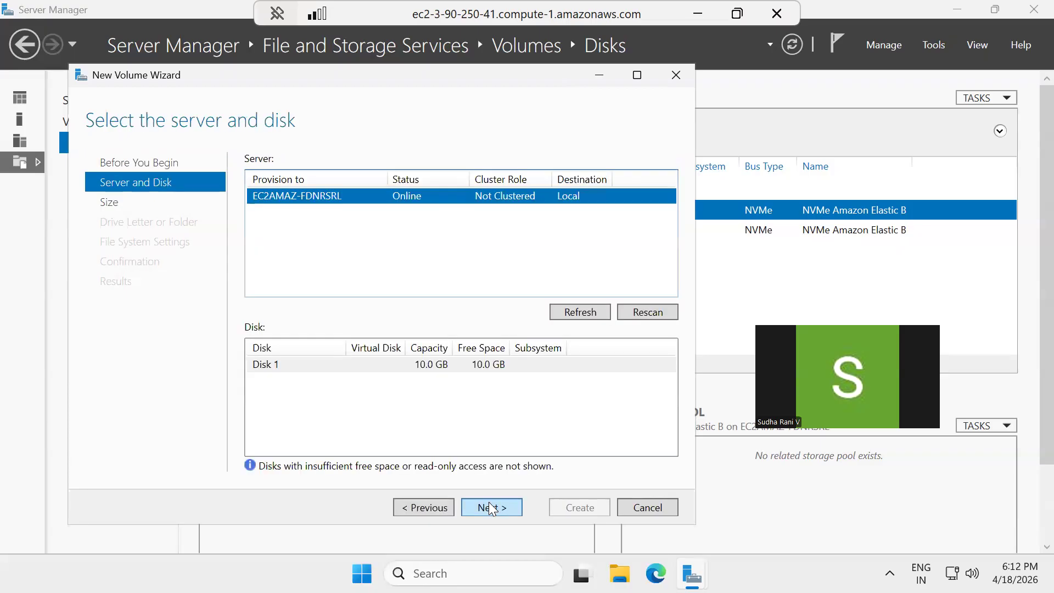
click(491, 508)
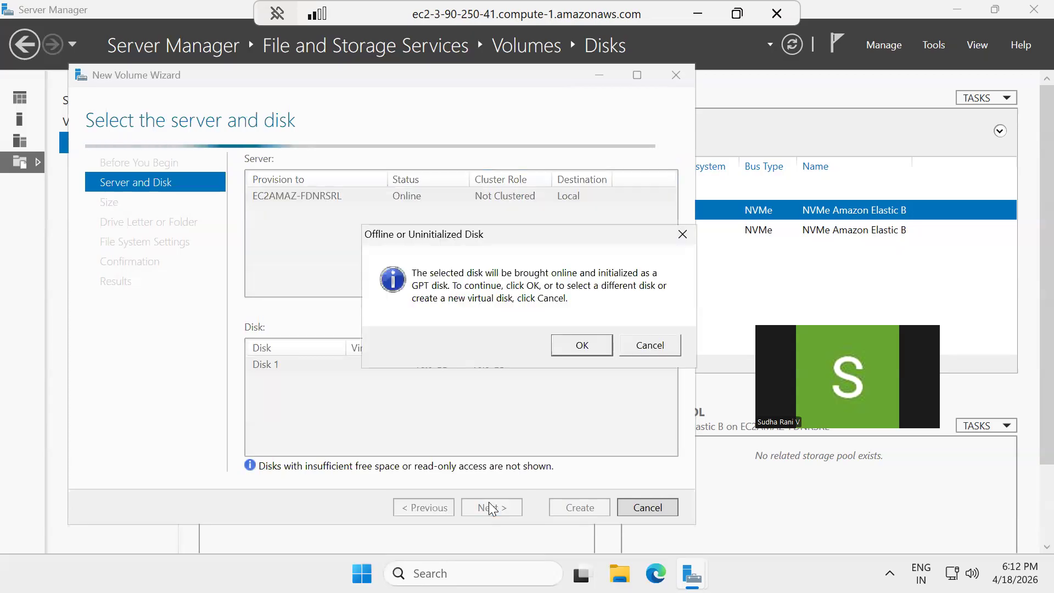
click(580, 345)
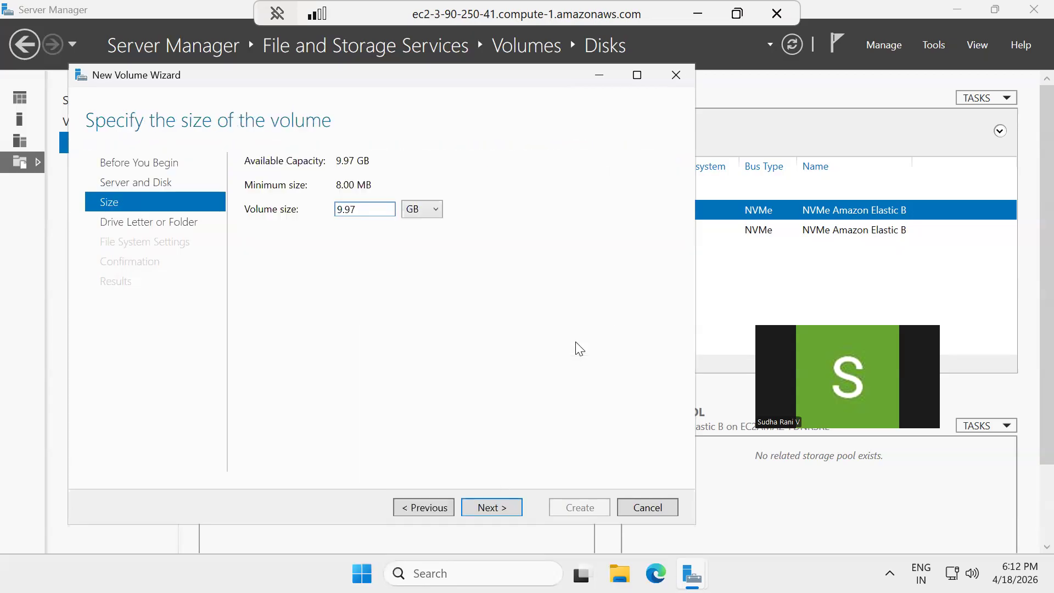
click(481, 503)
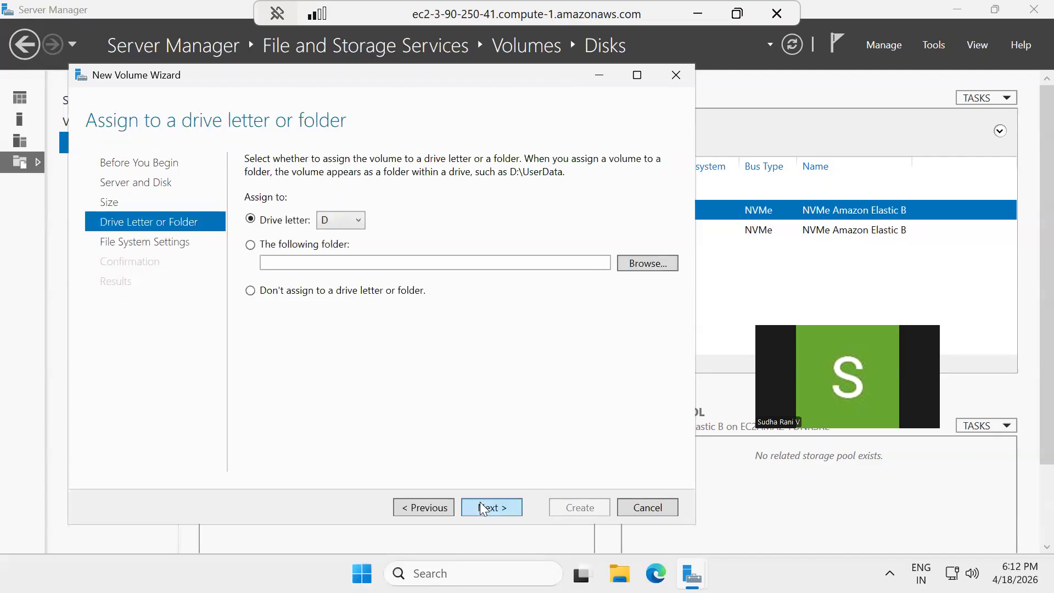
Create the volume on Disk 1 with drive letter D, NTFS, default allocation unit size and the label New Volume, and close the wizard.
click(480, 501)
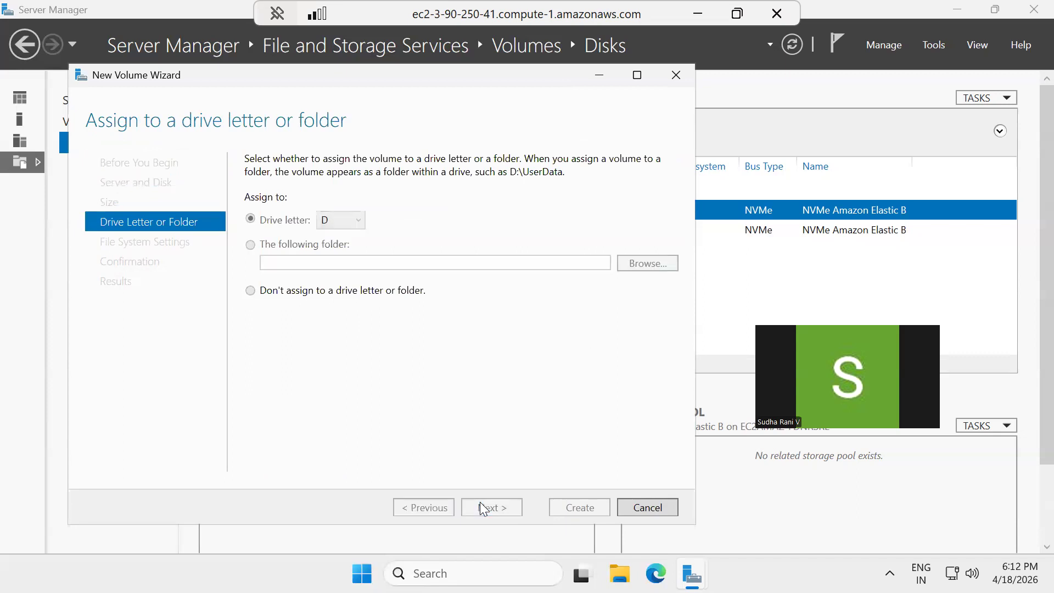
click(480, 501)
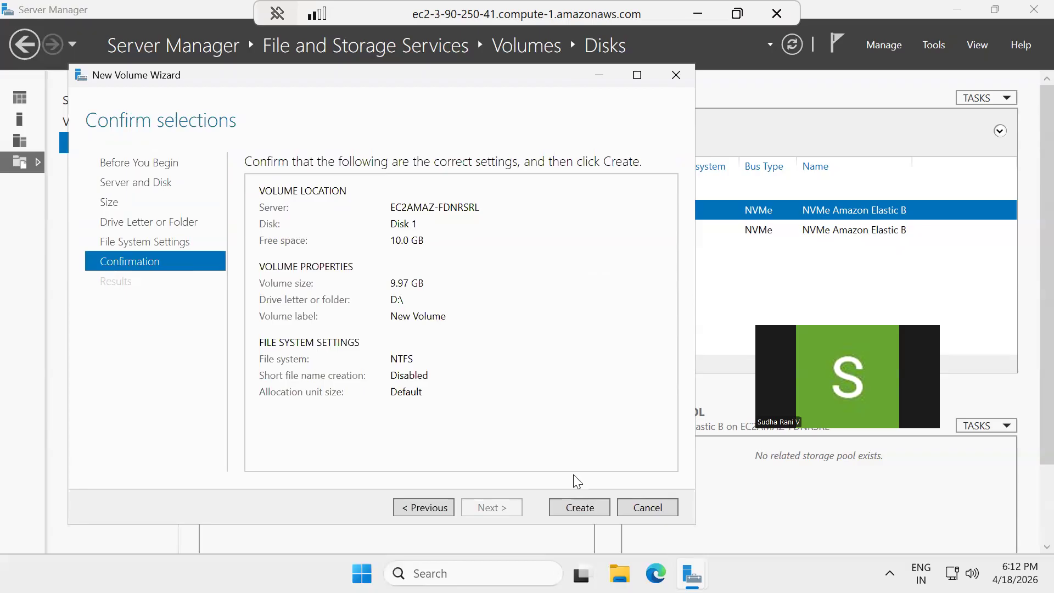
click(567, 504)
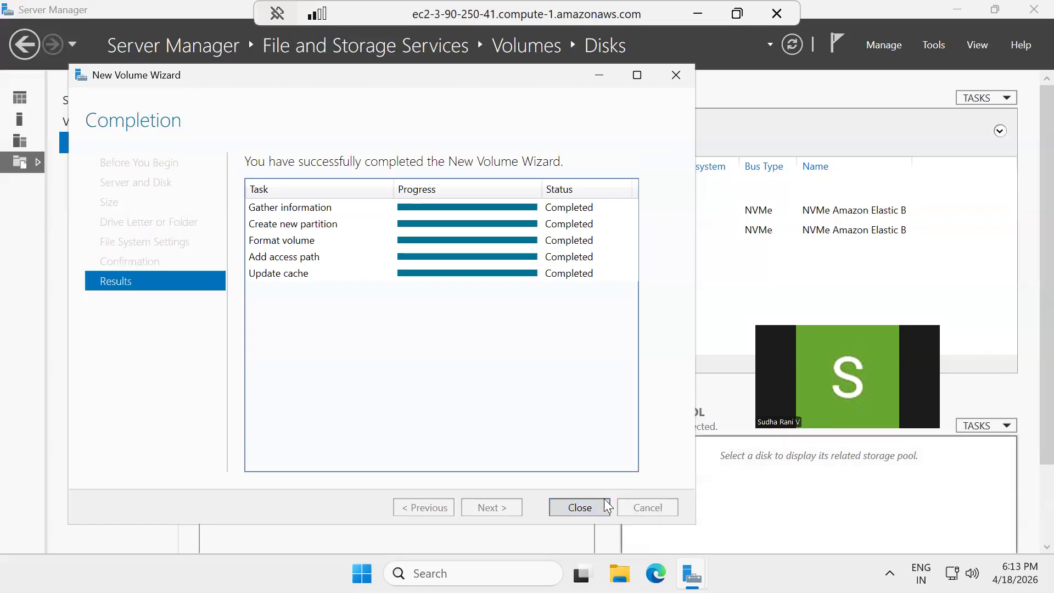
click(585, 507)
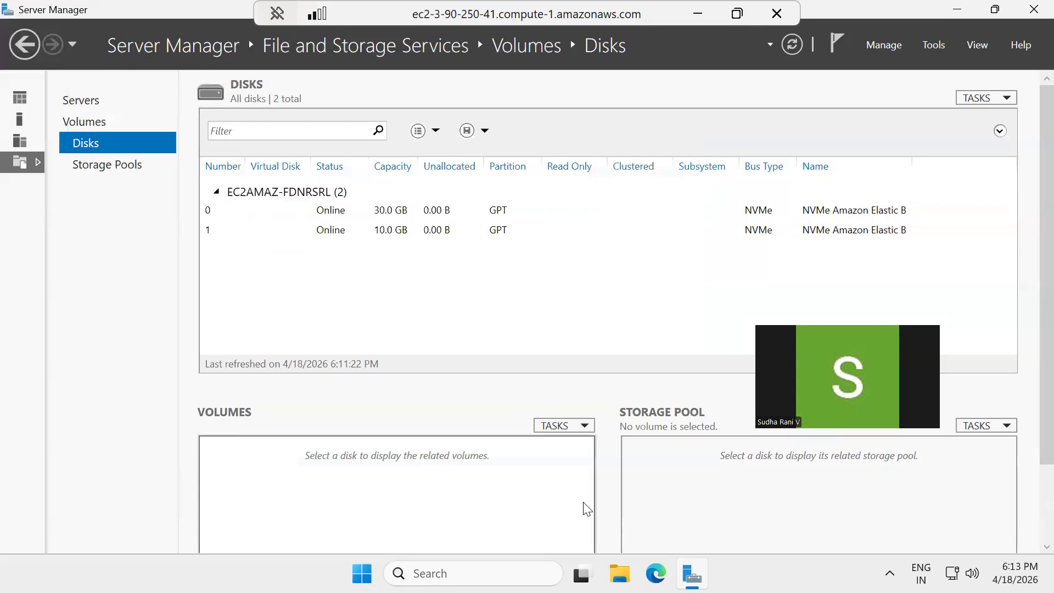
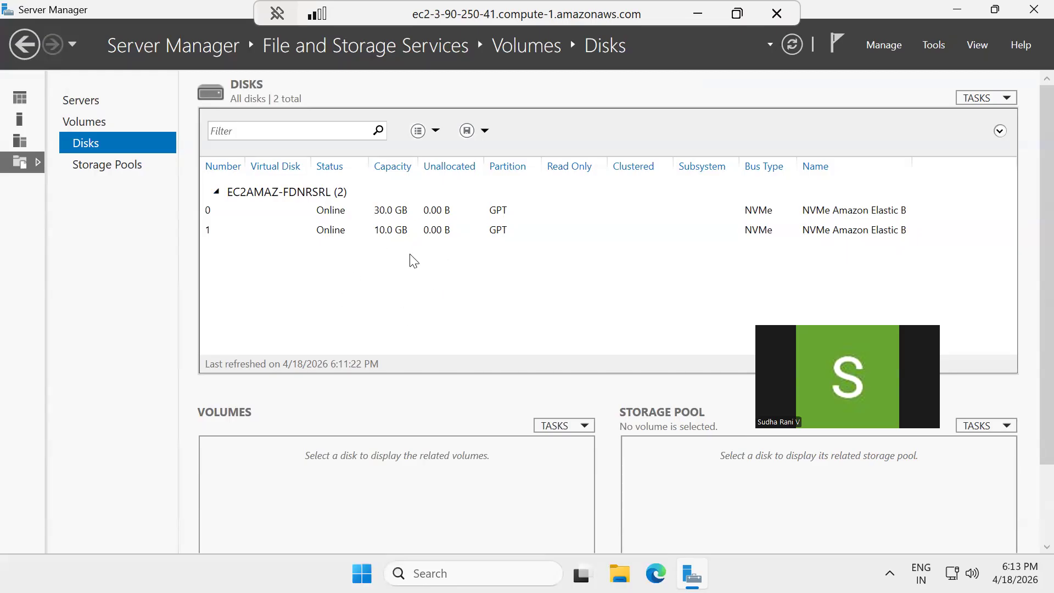
Sort the disk list by capacity and by partition, and check the drives under This PC in File Explorer.
click(391, 166)
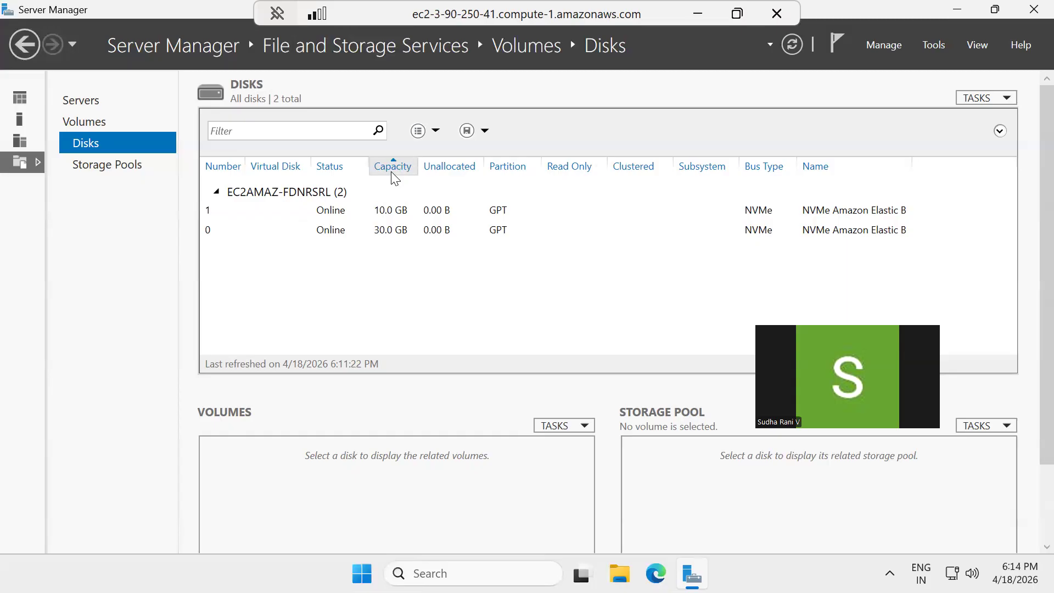
click(436, 169)
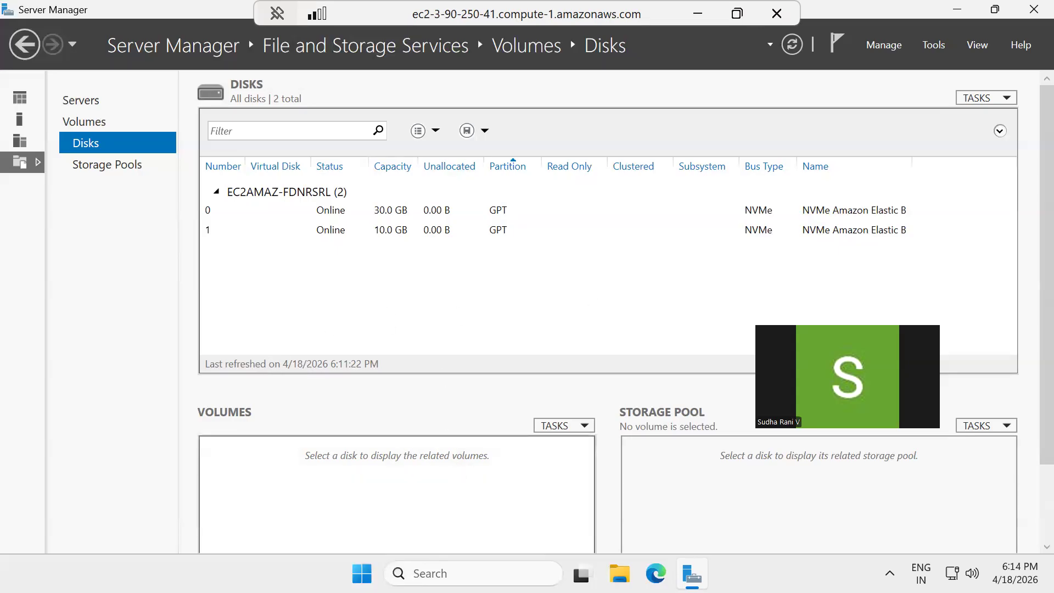
click(620, 574)
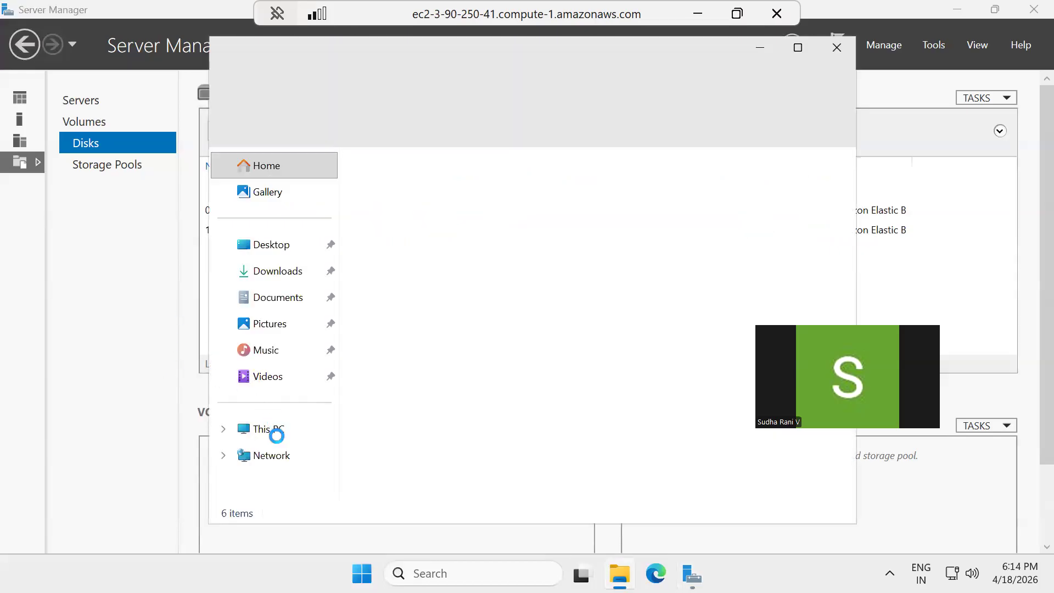
click(256, 431)
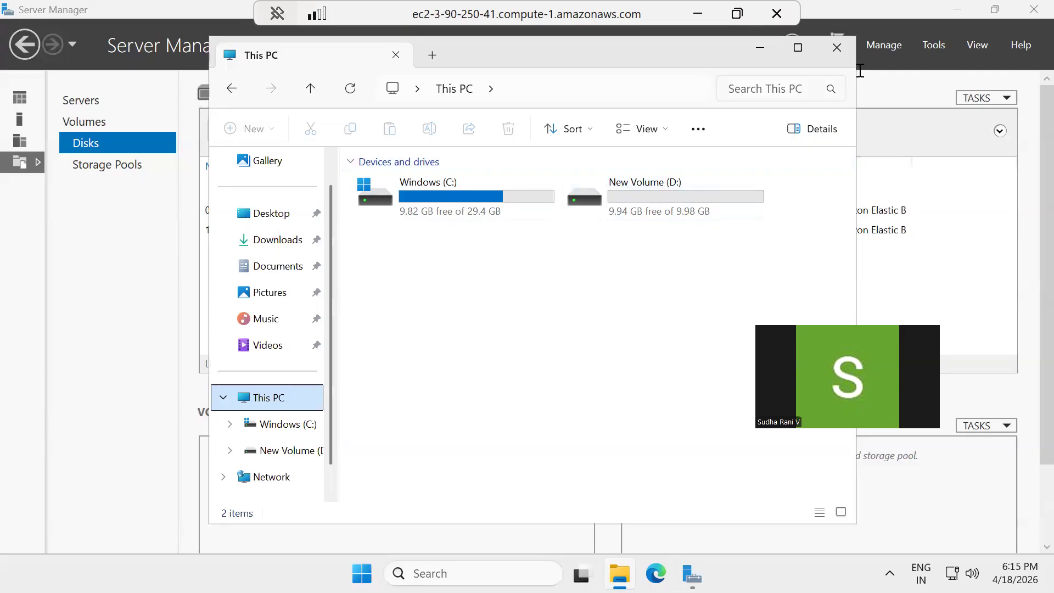
click(840, 44)
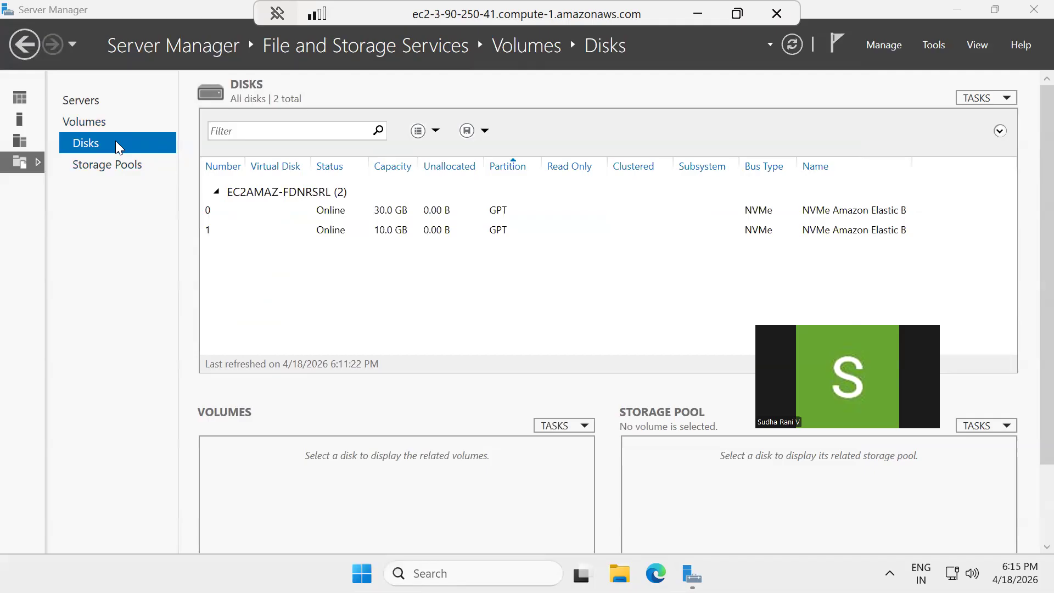
Take the 10 GB Disk 1 offline and accept the data loss warning.
right_click(388, 227)
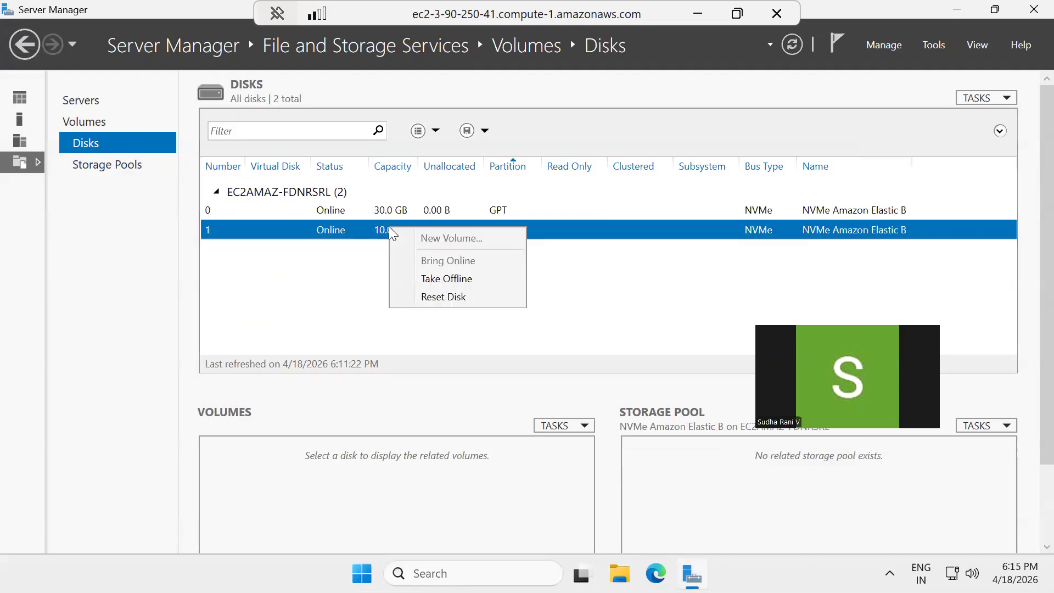
click(346, 278)
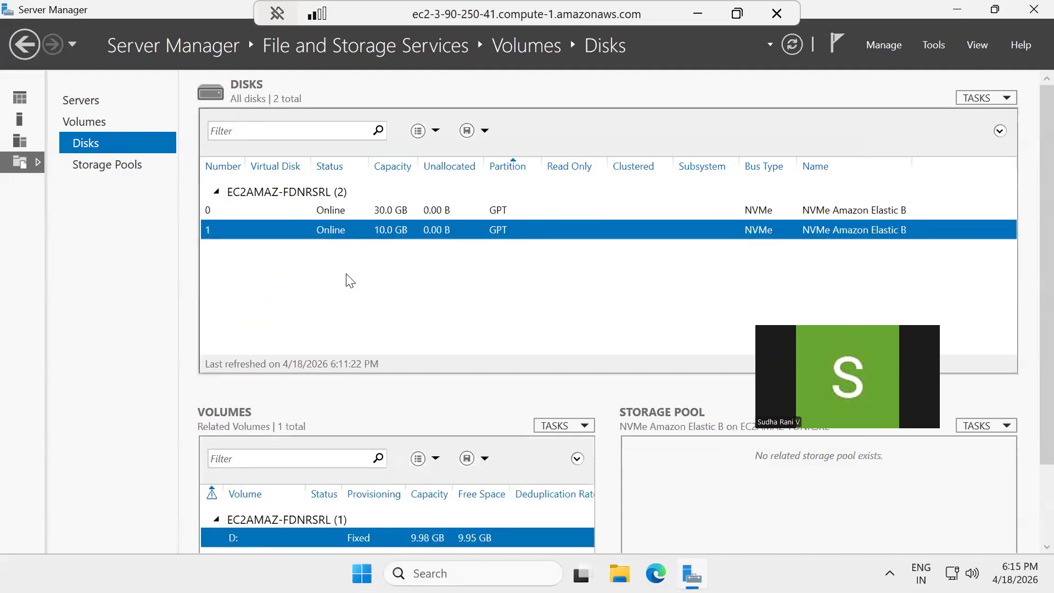
right_click(382, 233)
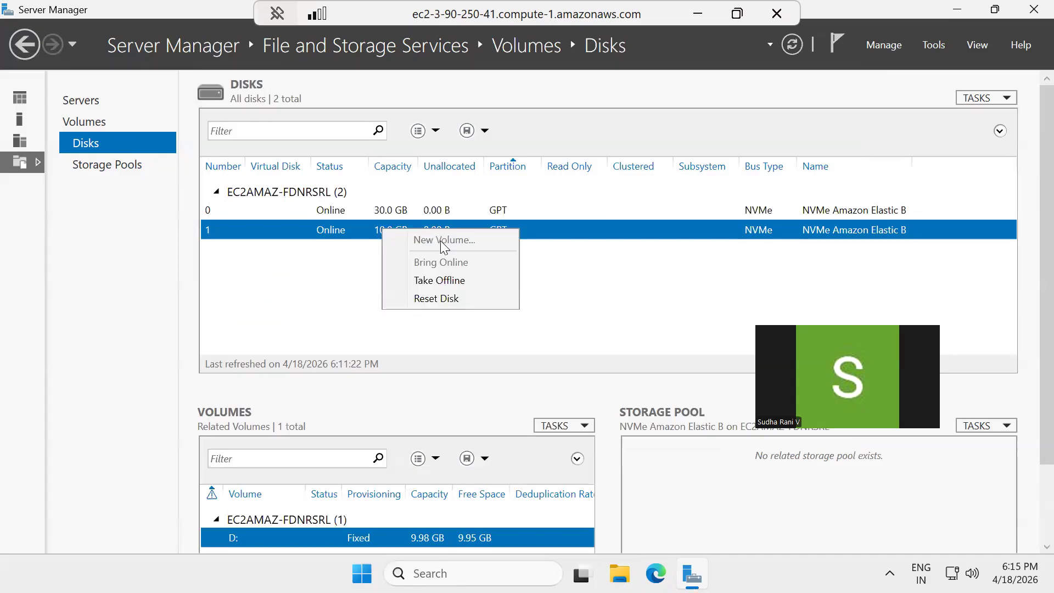
click(343, 272)
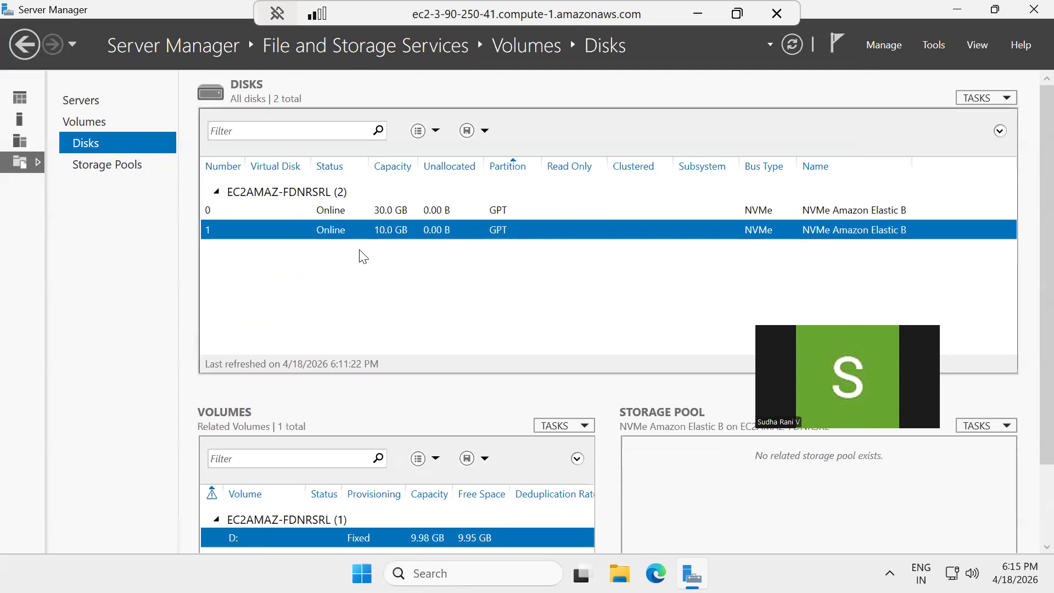
right_click(388, 232)
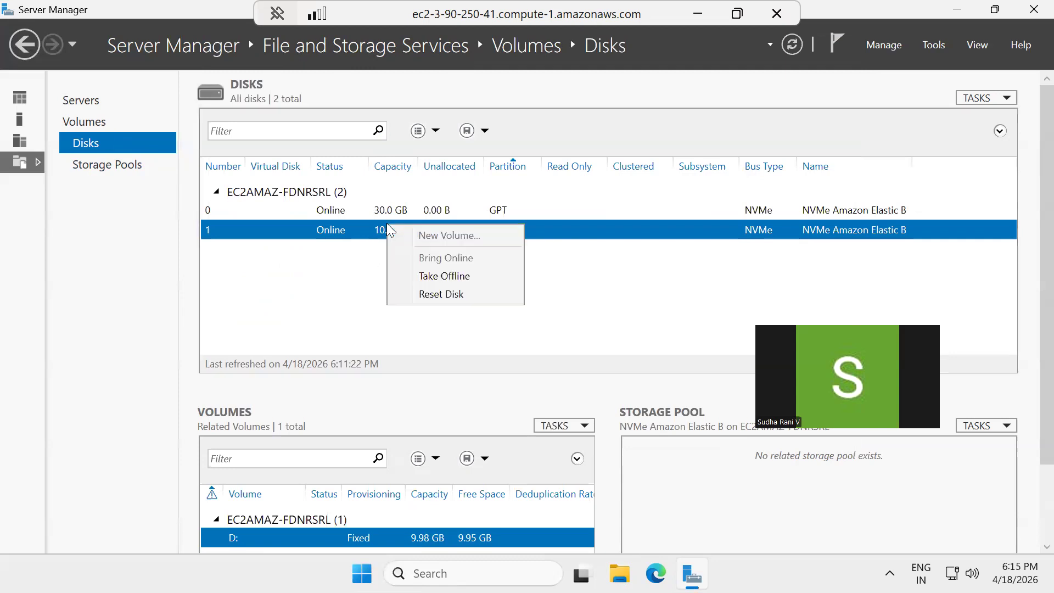
click(434, 276)
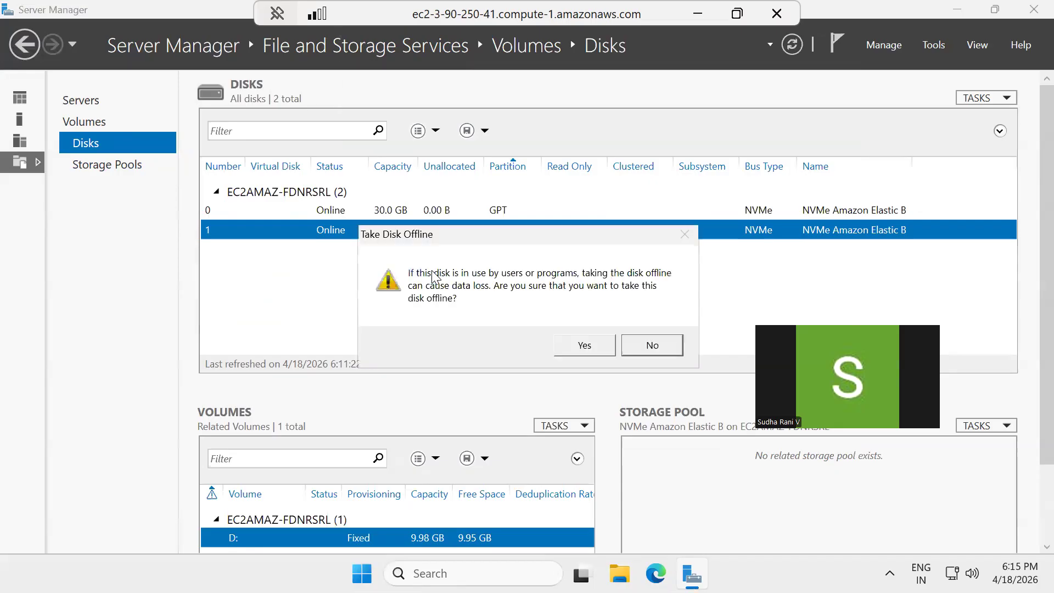
click(569, 347)
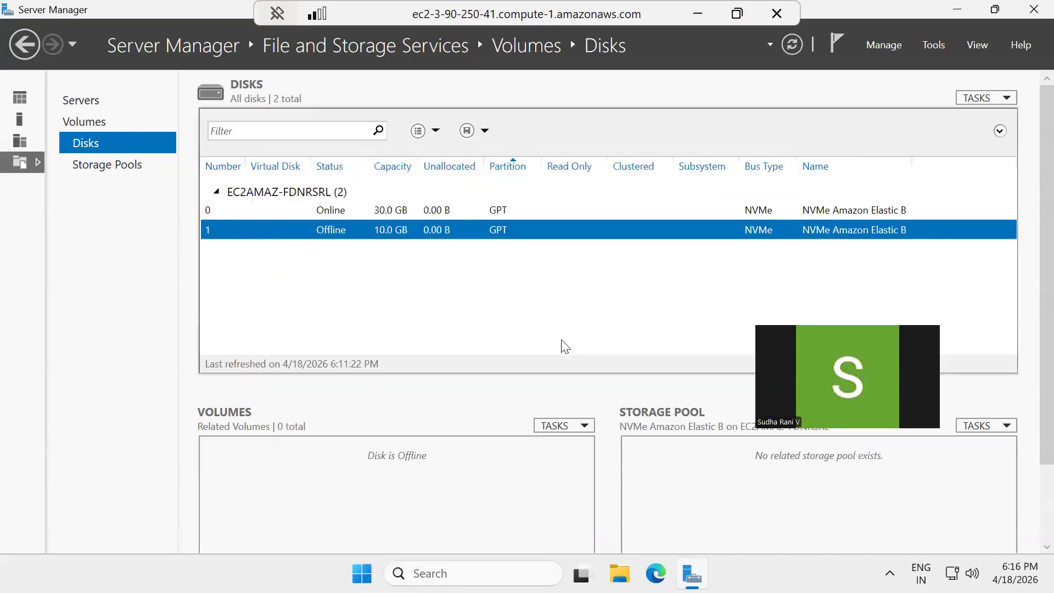
Bring Disk 1 back online on this server.
right_click(391, 233)
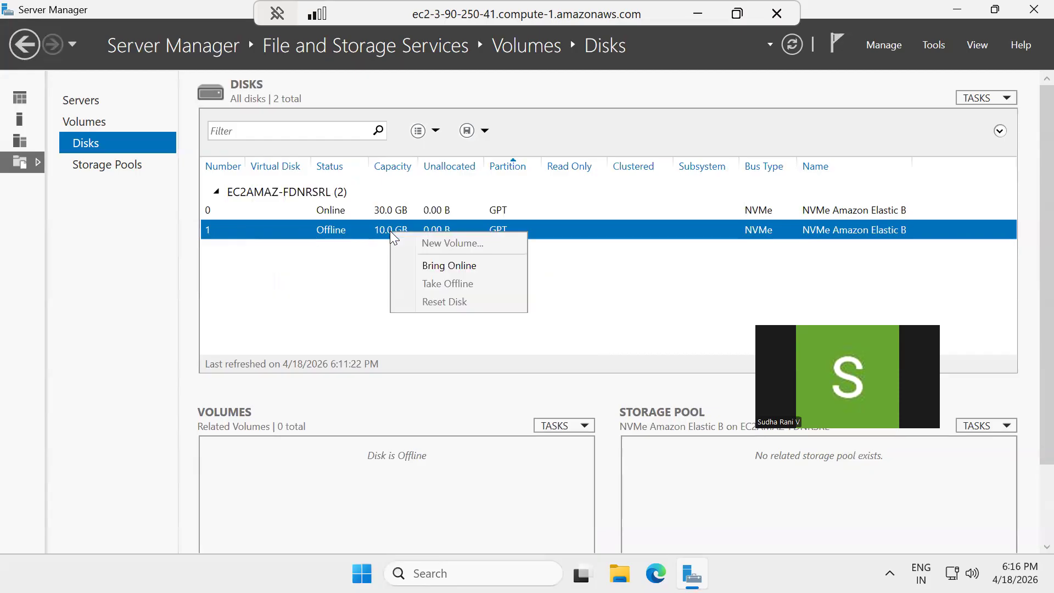
click(432, 268)
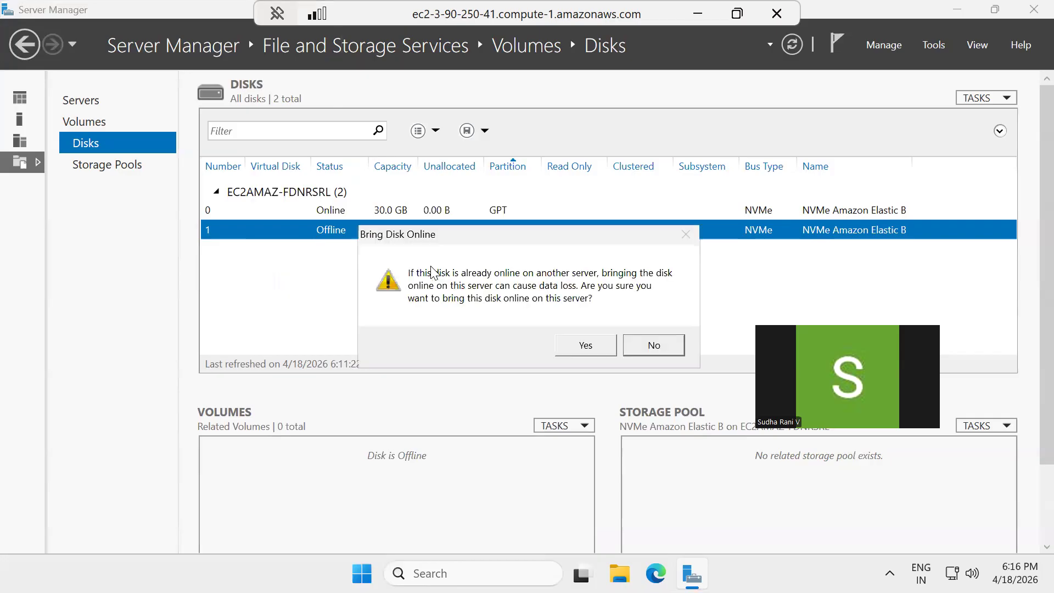
click(597, 347)
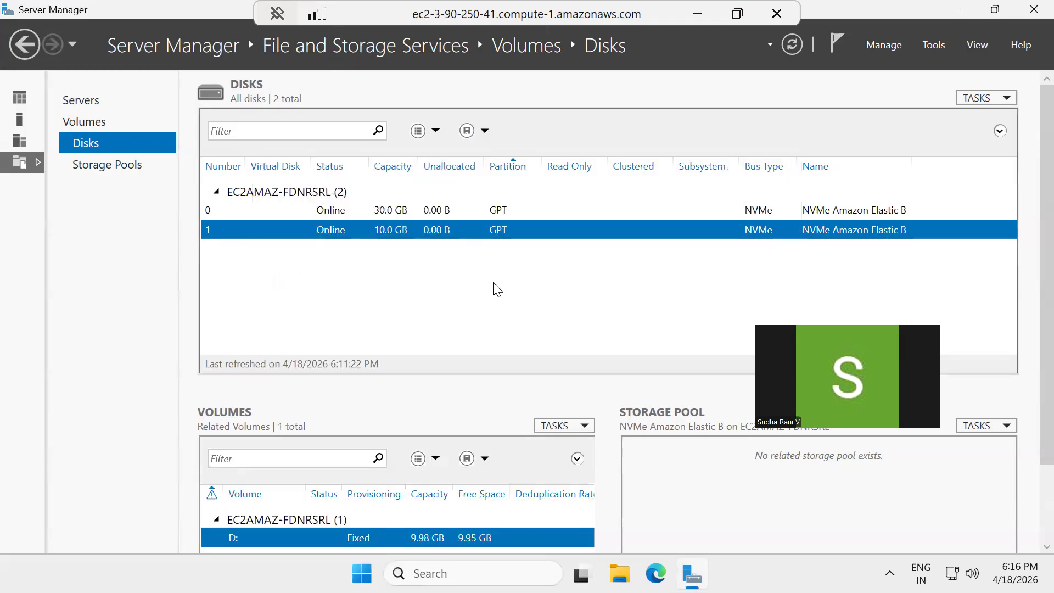
Reset Disk 1 to erase its volume and partition style.
right_click(446, 231)
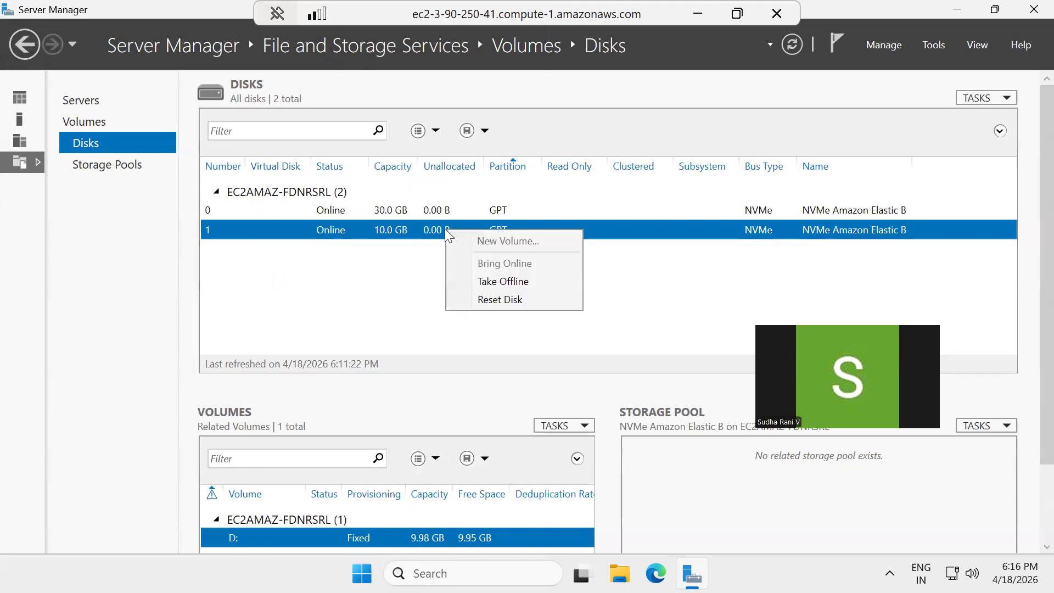
click(500, 300)
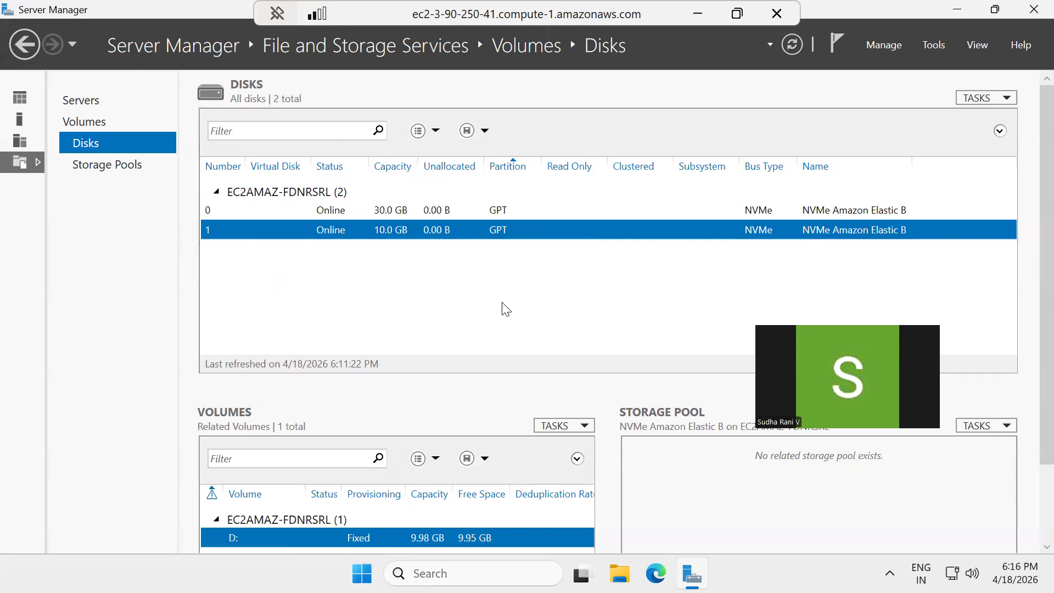
click(593, 345)
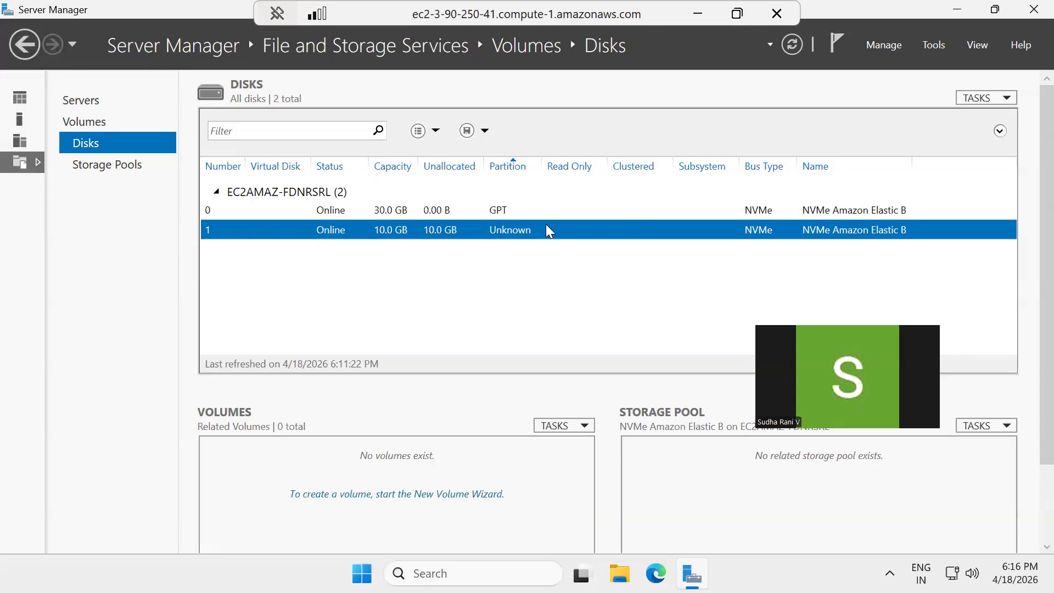
Start a new volume on the reset Disk 1 and have the disk initialized as GPT.
right_click(489, 229)
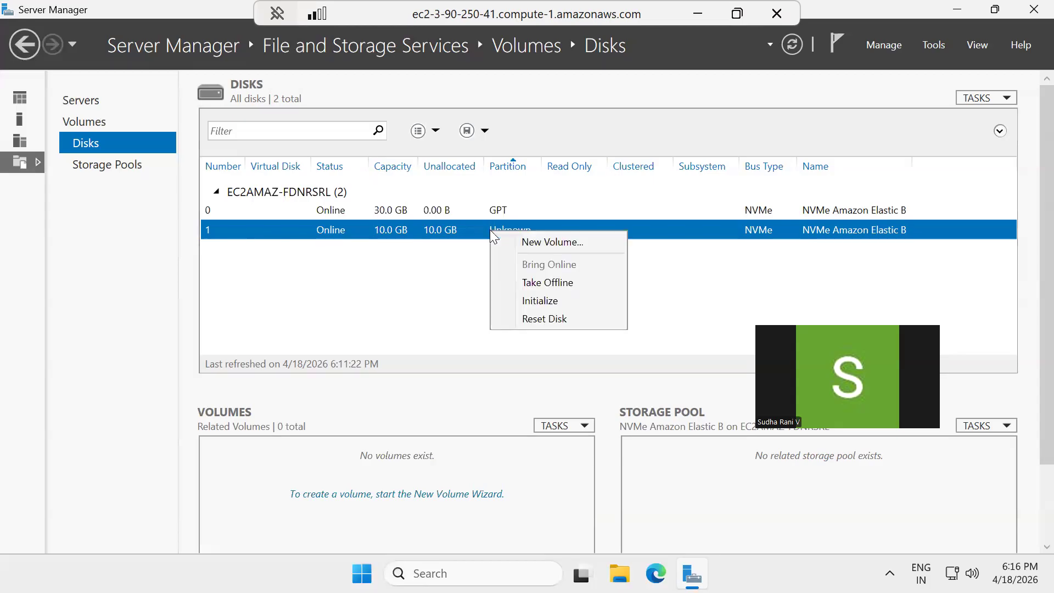
click(523, 242)
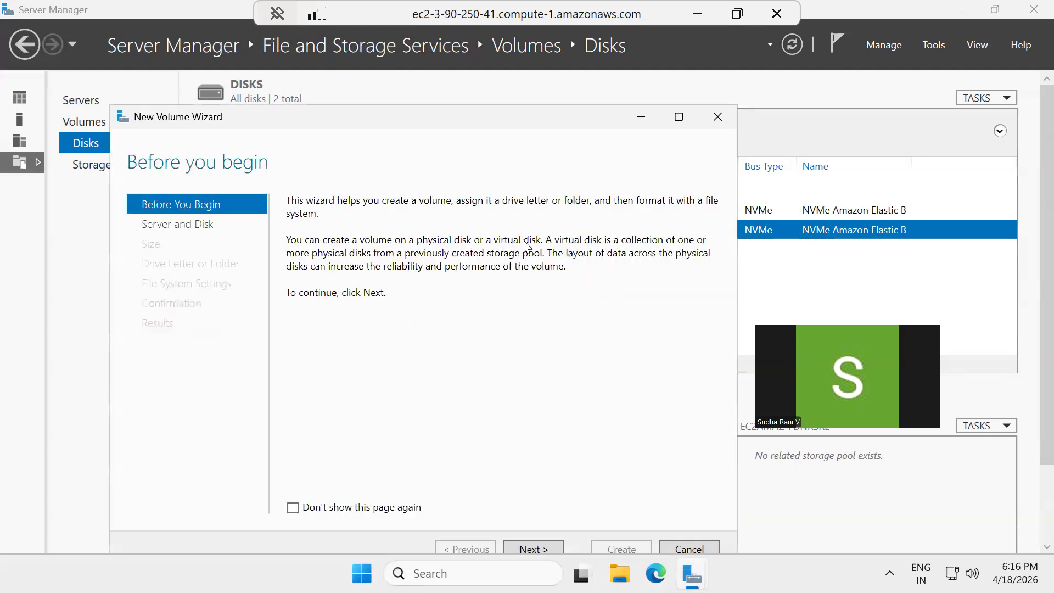
click(537, 547)
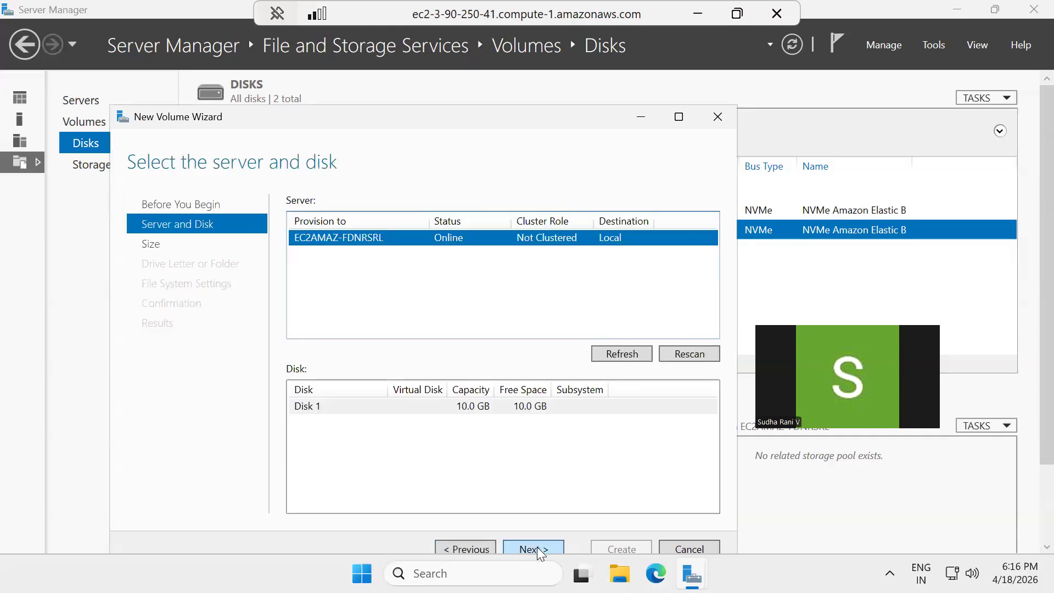
click(537, 546)
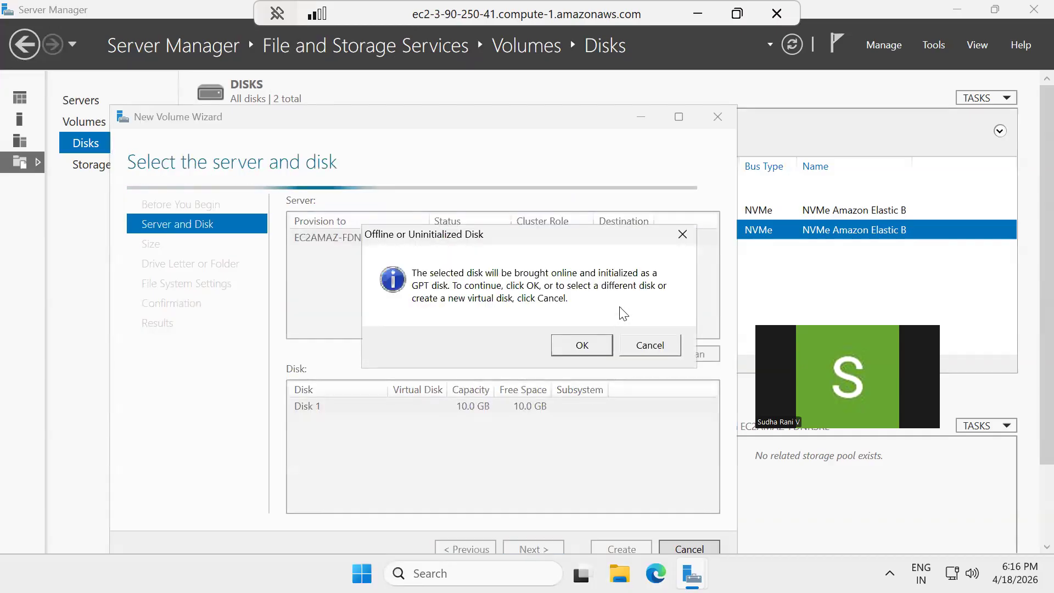
click(571, 344)
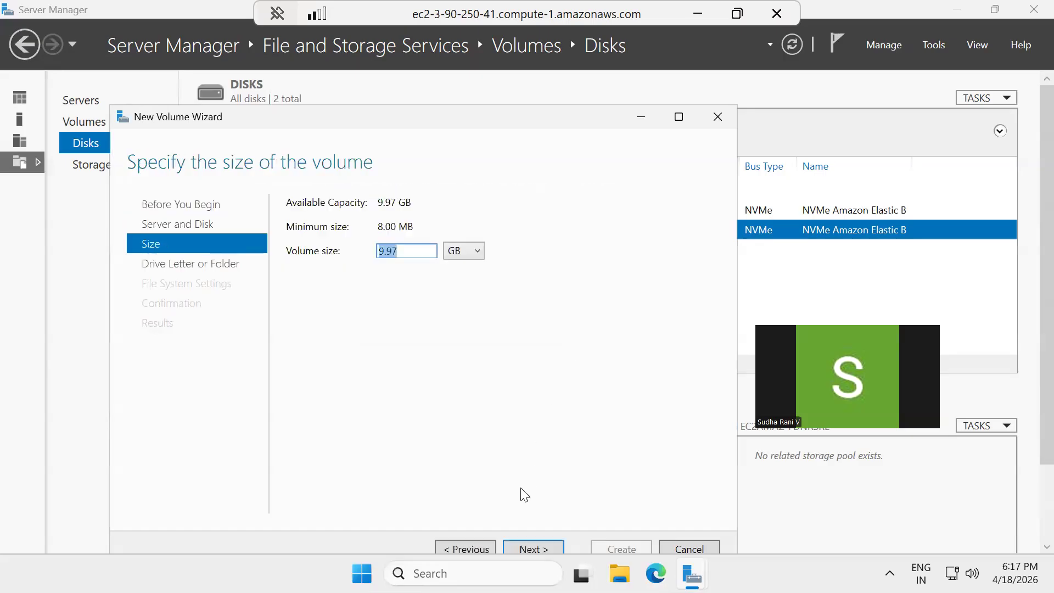
Create the 9.97 GB volume as drive D with NTFS, default allocation unit size and label New Volume, and select Disk 1 in the list.
click(522, 550)
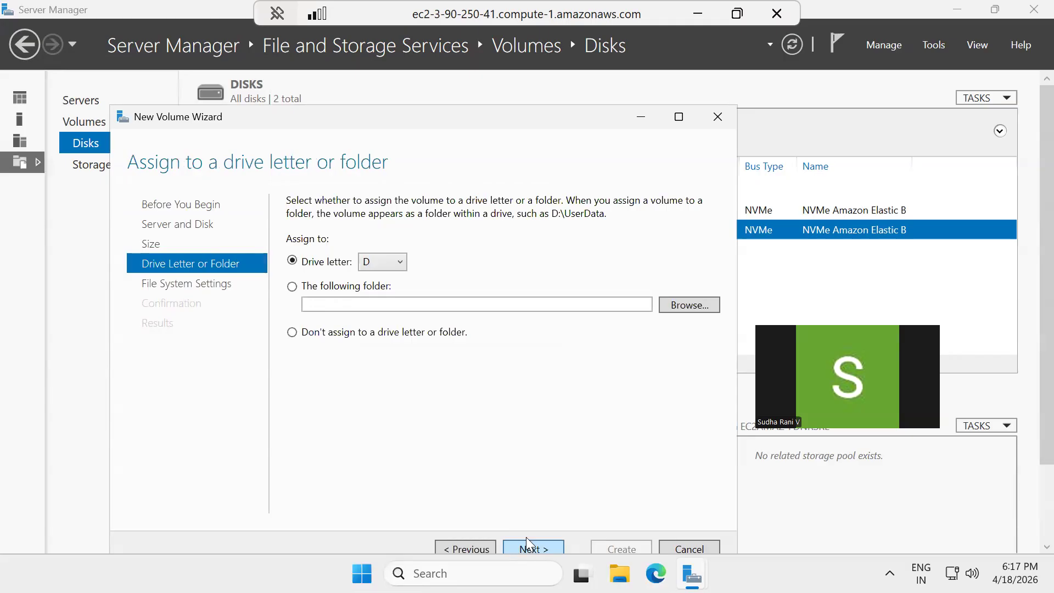
click(527, 550)
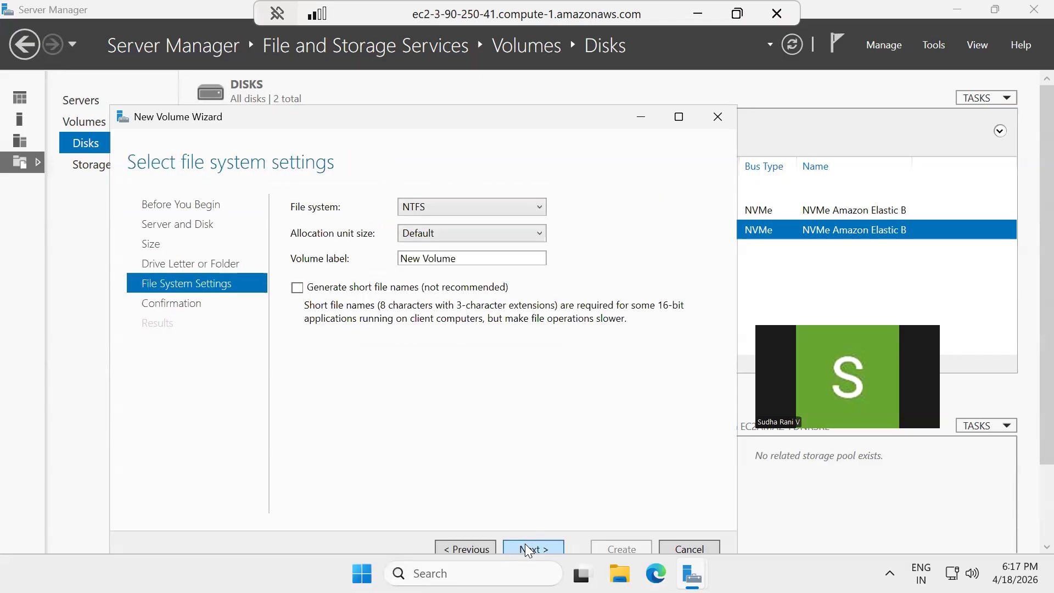
click(527, 549)
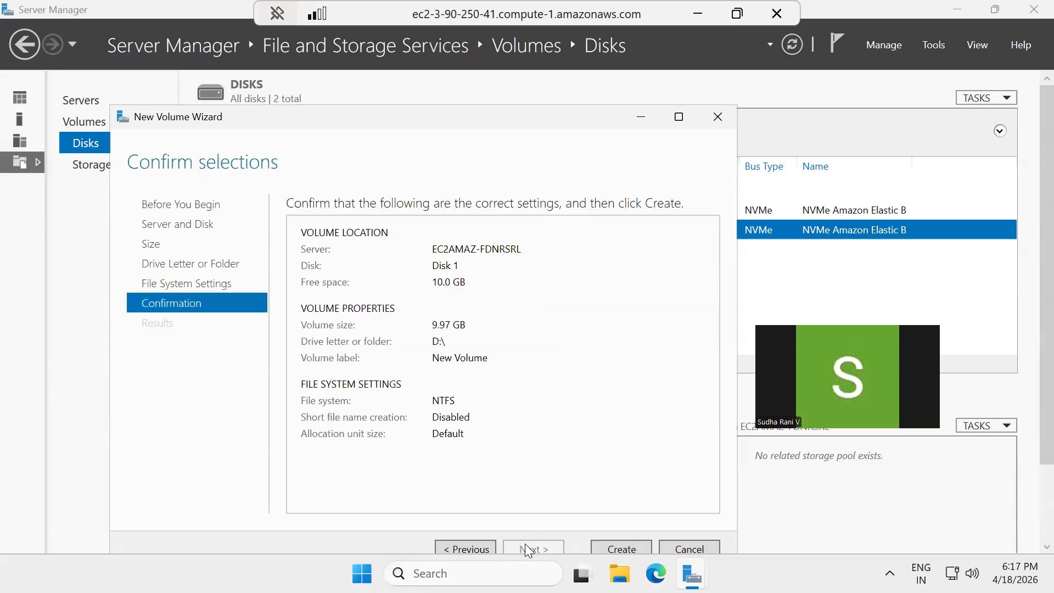
click(621, 548)
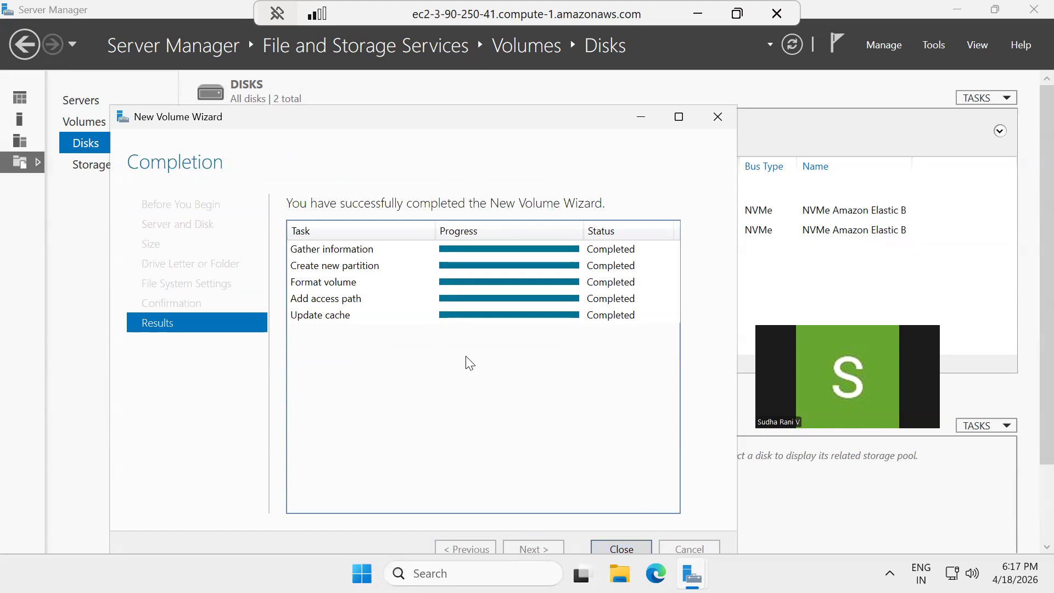
click(602, 547)
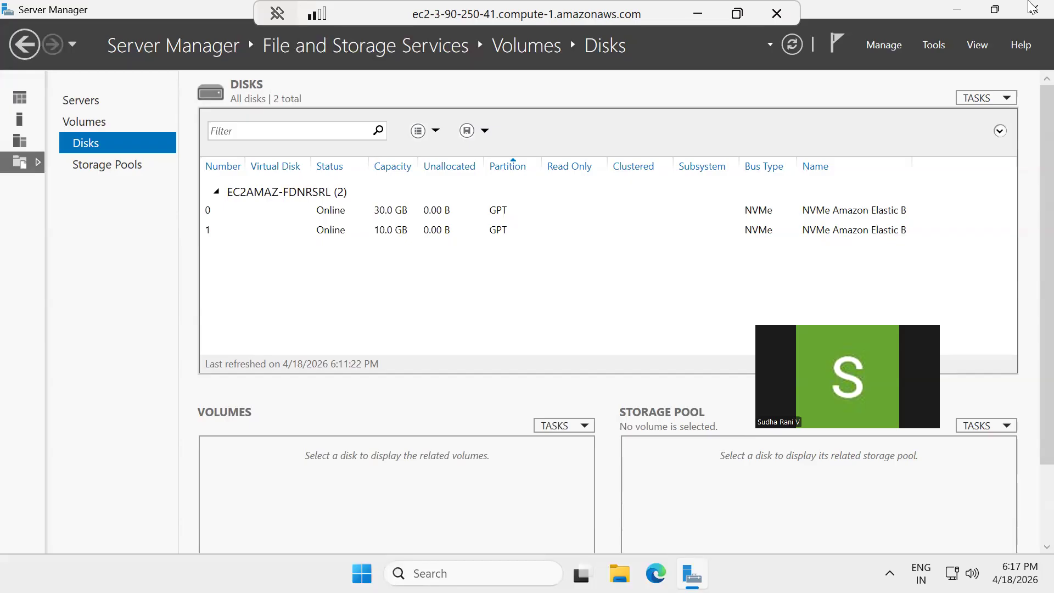
right_click(388, 236)
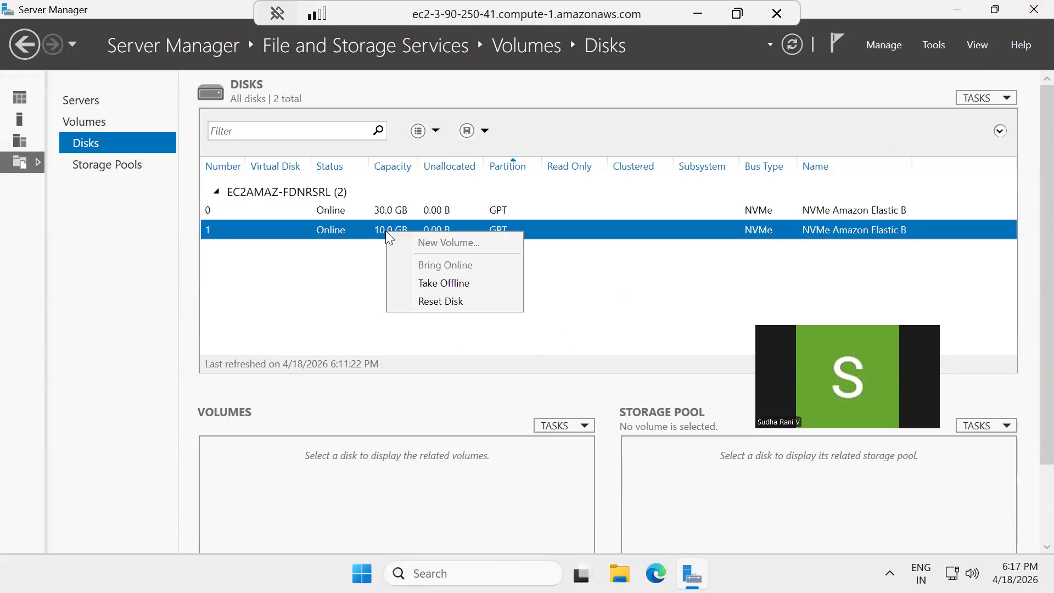
click(630, 267)
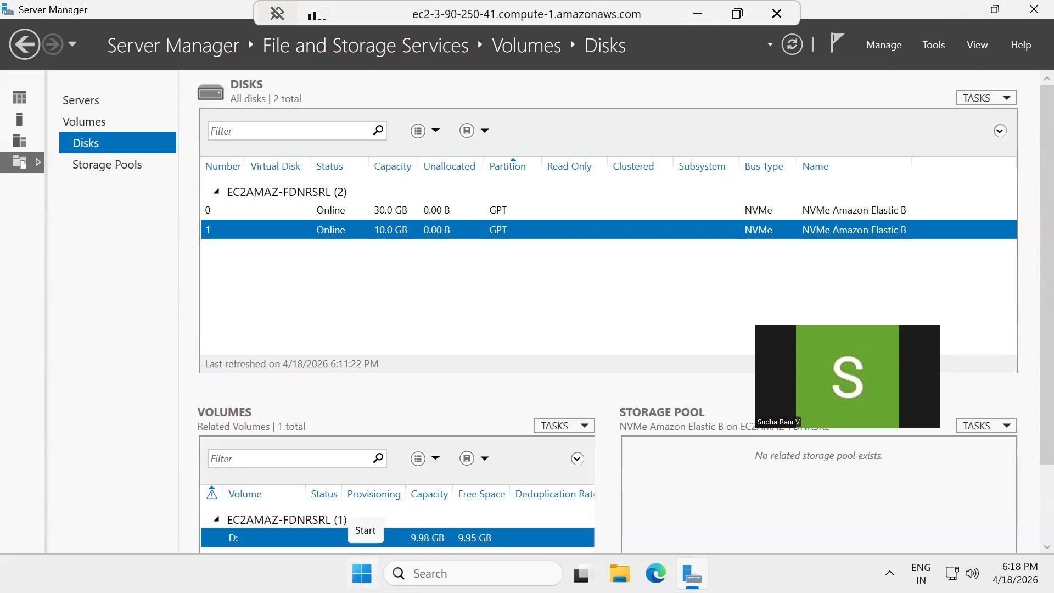
Shut down the remote Windows server with the reason Other (Unplanned) and dismiss the session-ended message.
click(362, 573)
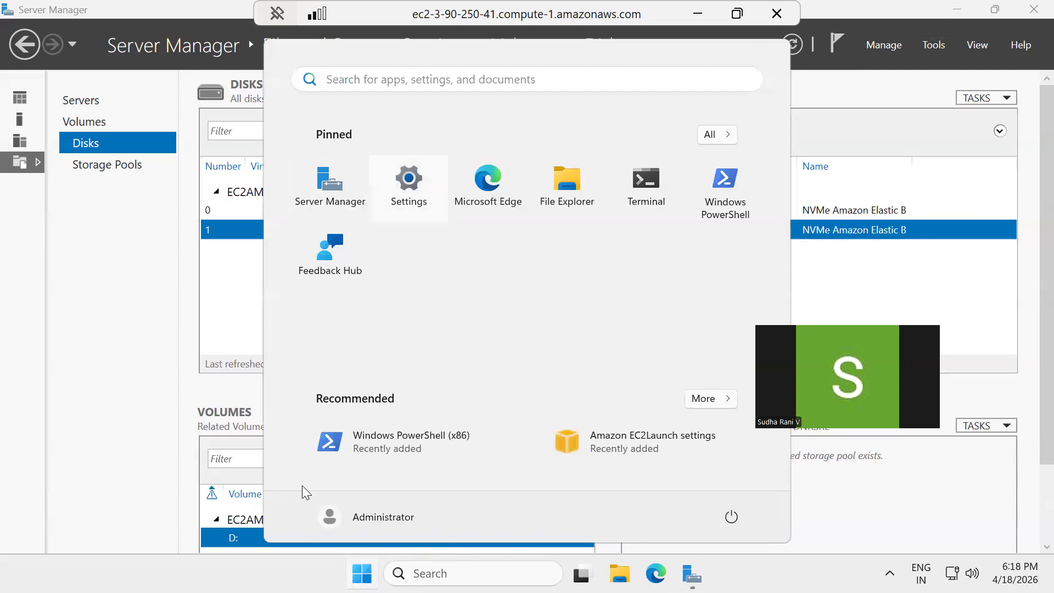
click(733, 520)
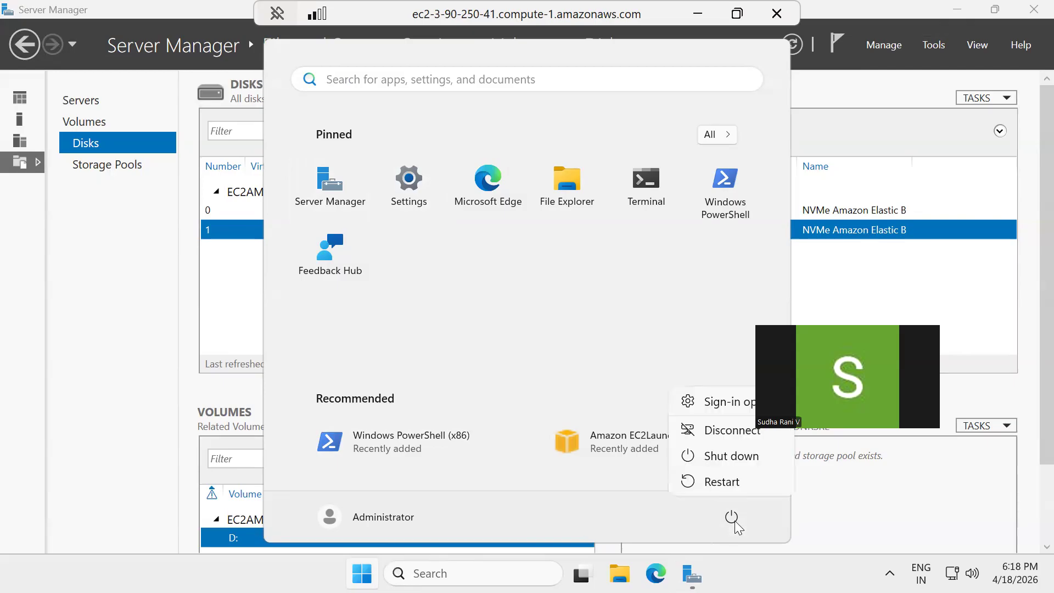
click(728, 468)
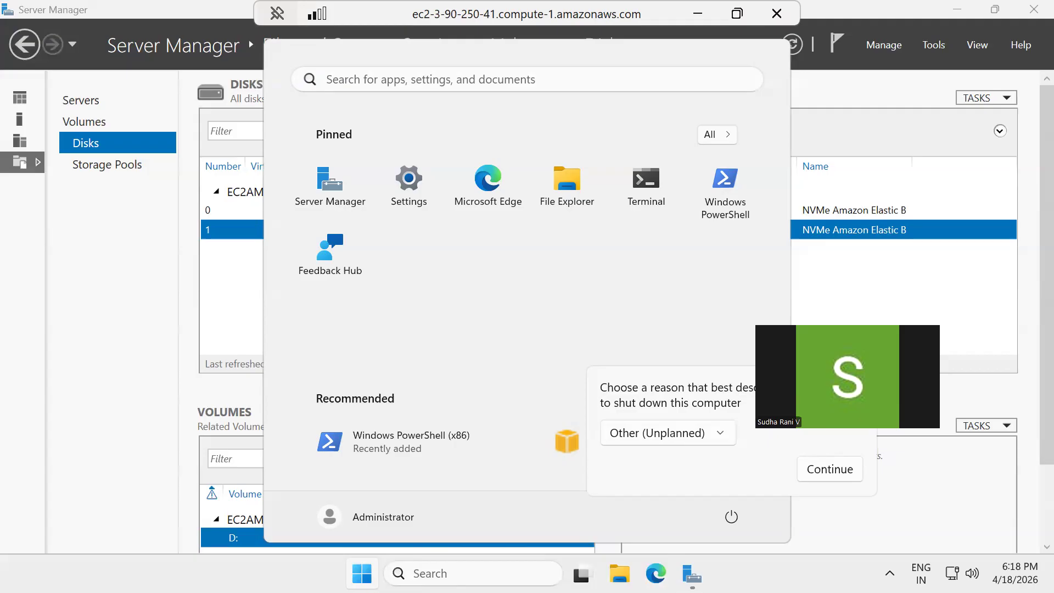
click(826, 470)
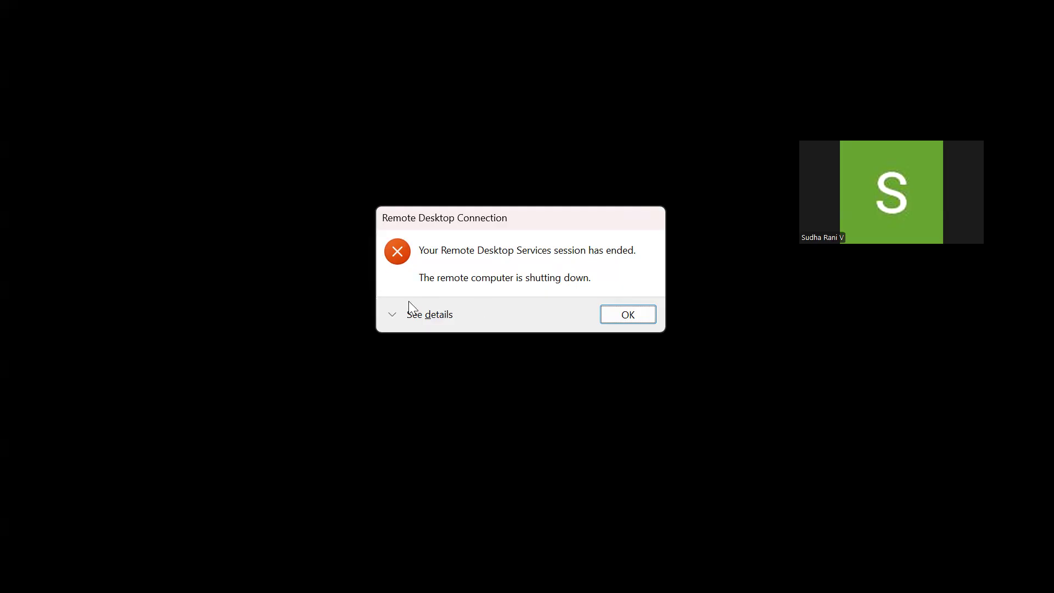
click(626, 315)
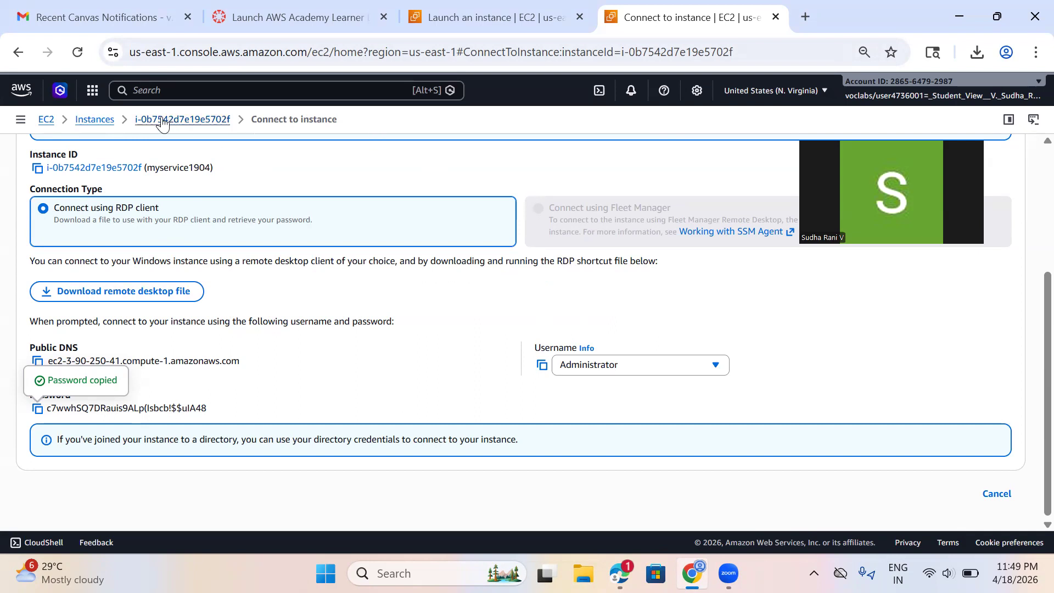
Return to the EC2 instances list in the AWS console and terminate the myservice1904 instance.
click(90, 120)
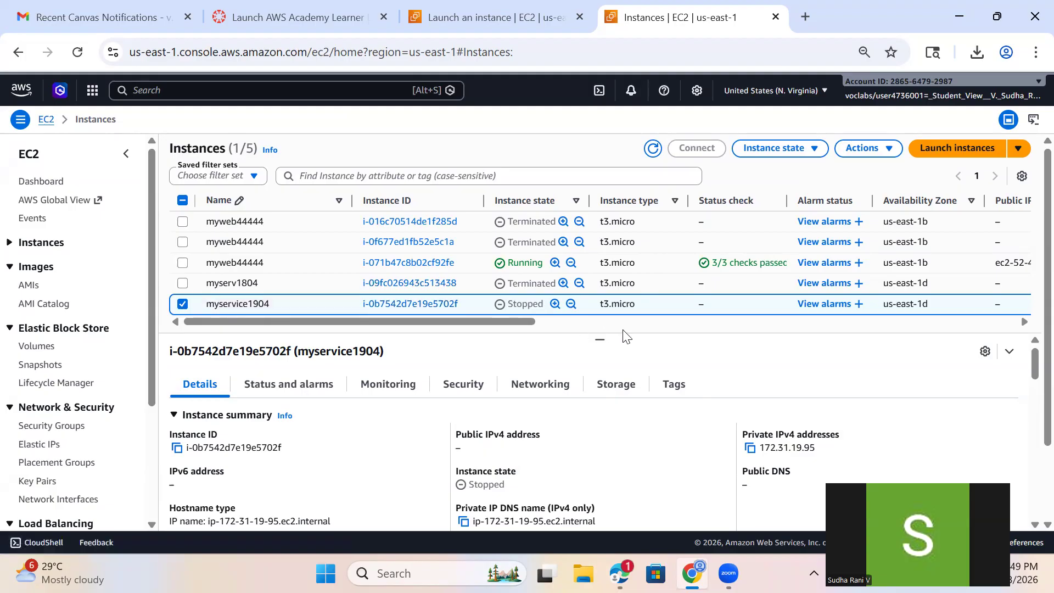
click(816, 152)
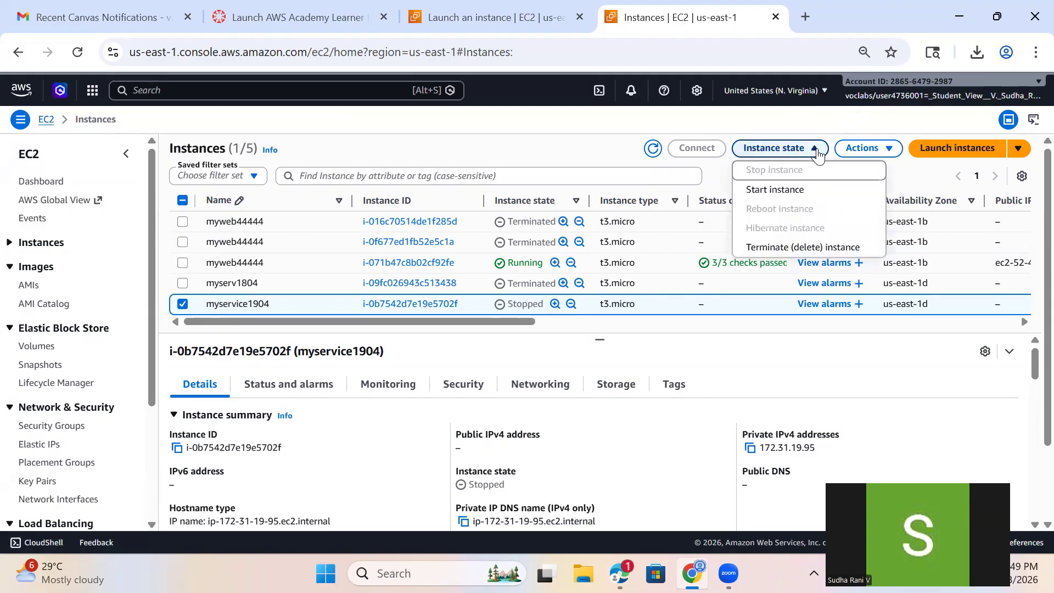
click(784, 250)
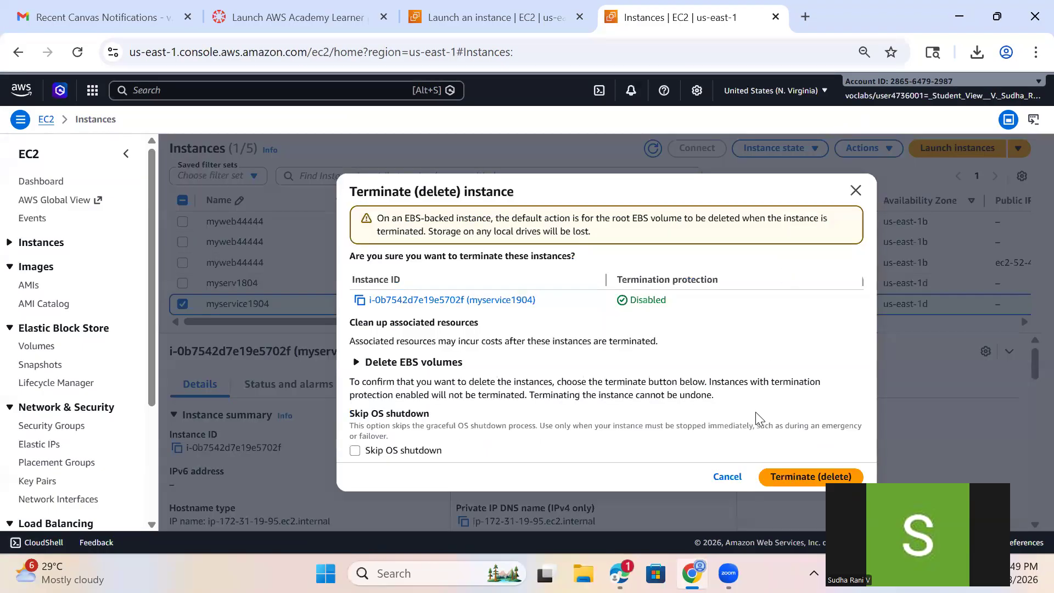
click(783, 477)
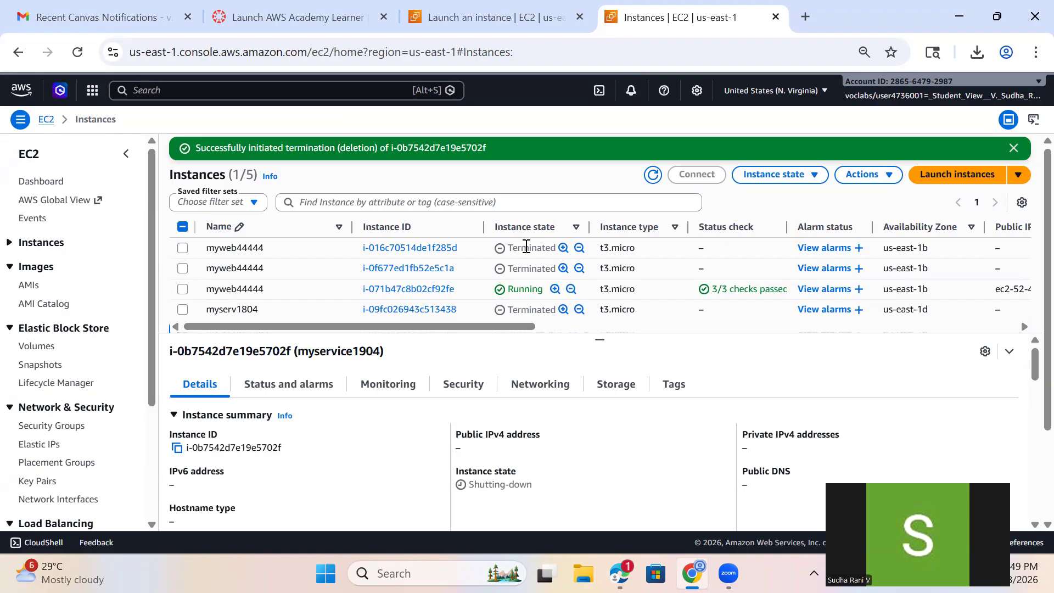
click(1013, 147)
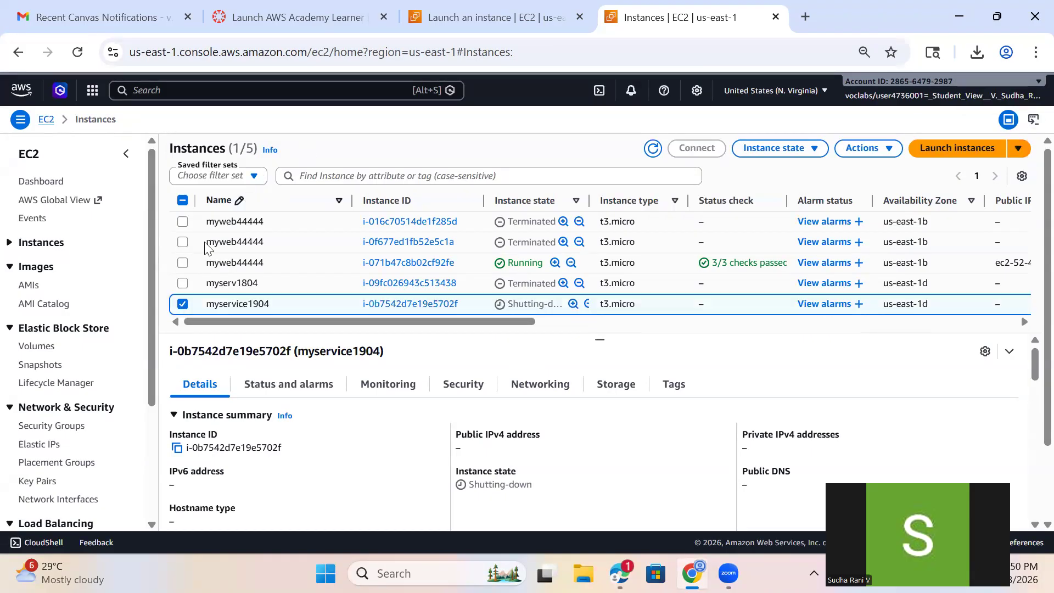
Submit the termination of myservice1904 once more and refresh the instances list.
click(812, 154)
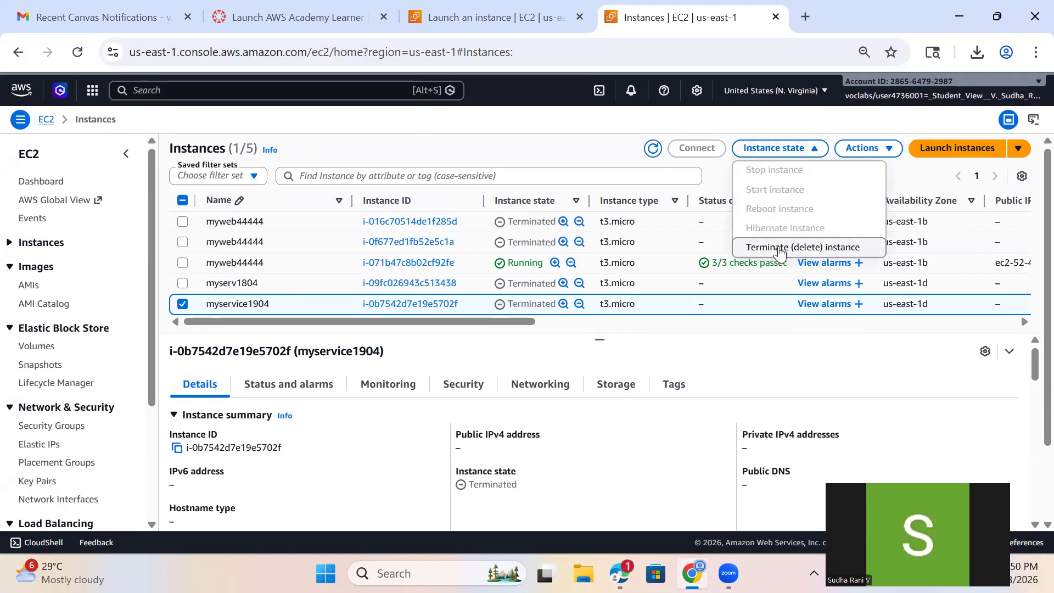
click(779, 248)
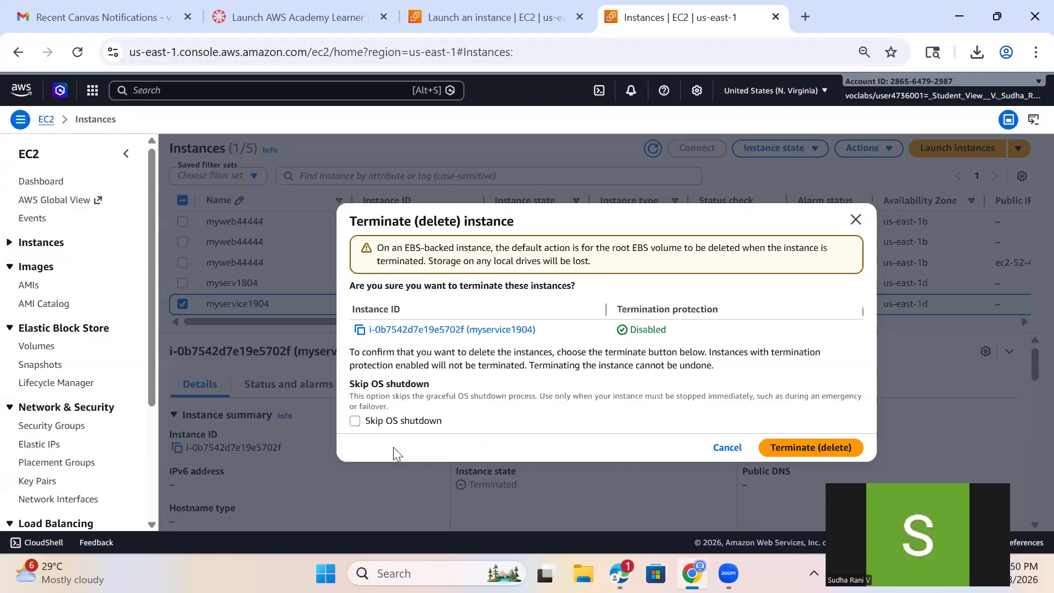
click(818, 447)
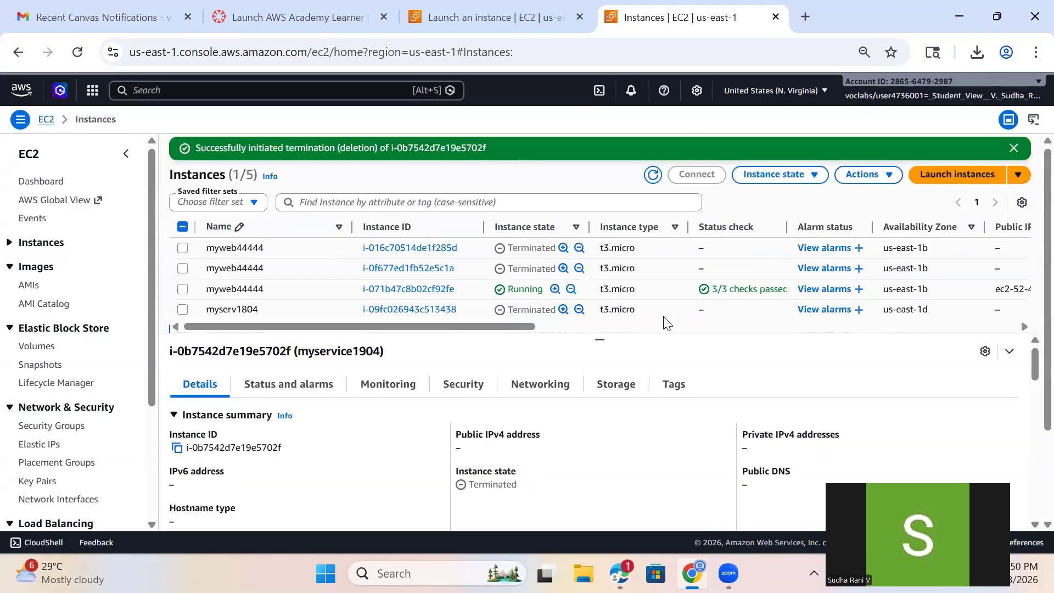
click(653, 175)
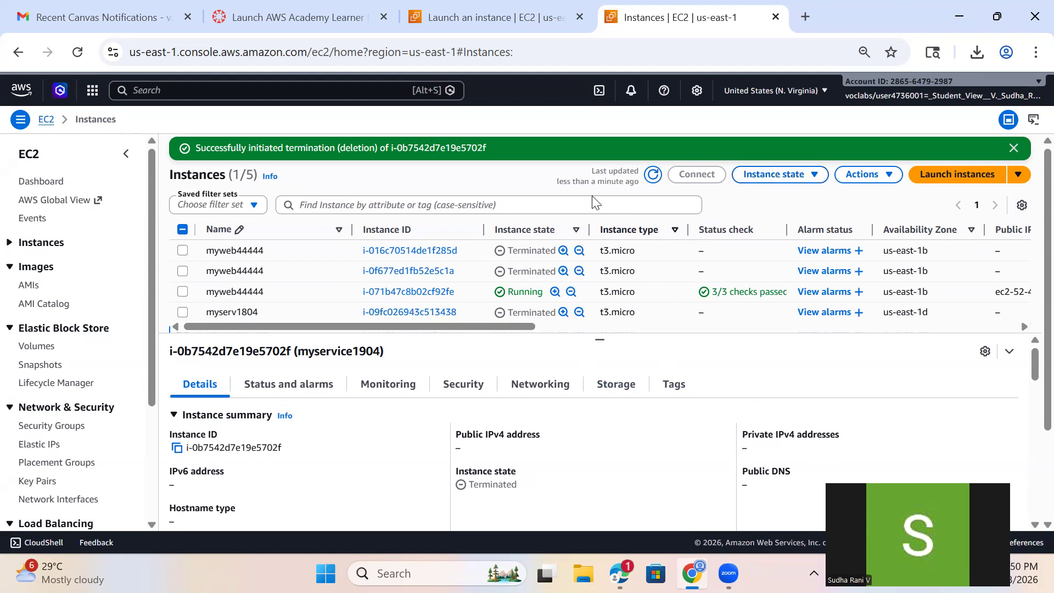
Select the myserv1804 instance and submit its termination.
click(252, 316)
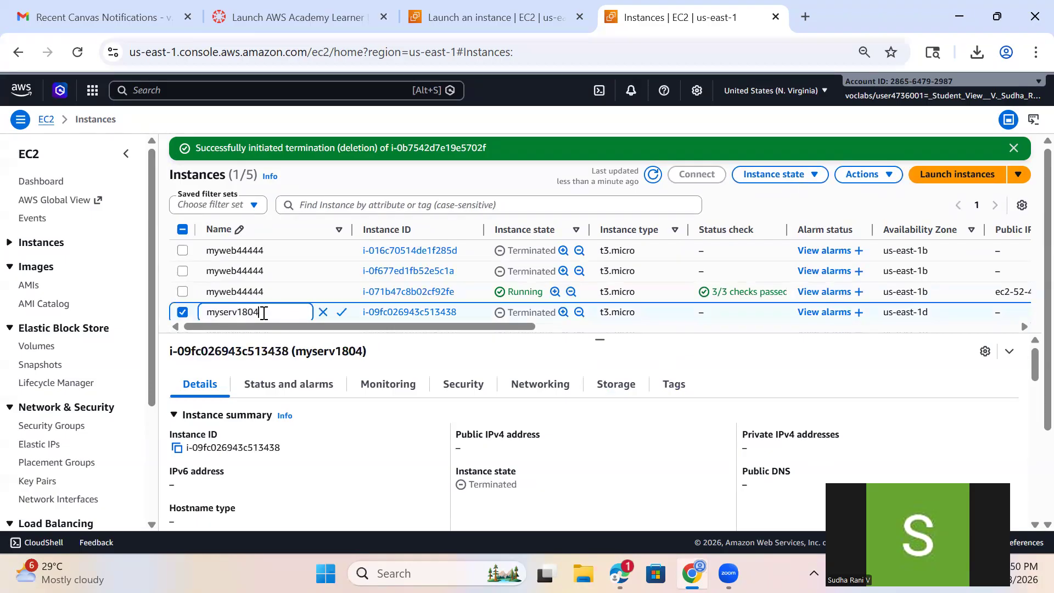
click(817, 176)
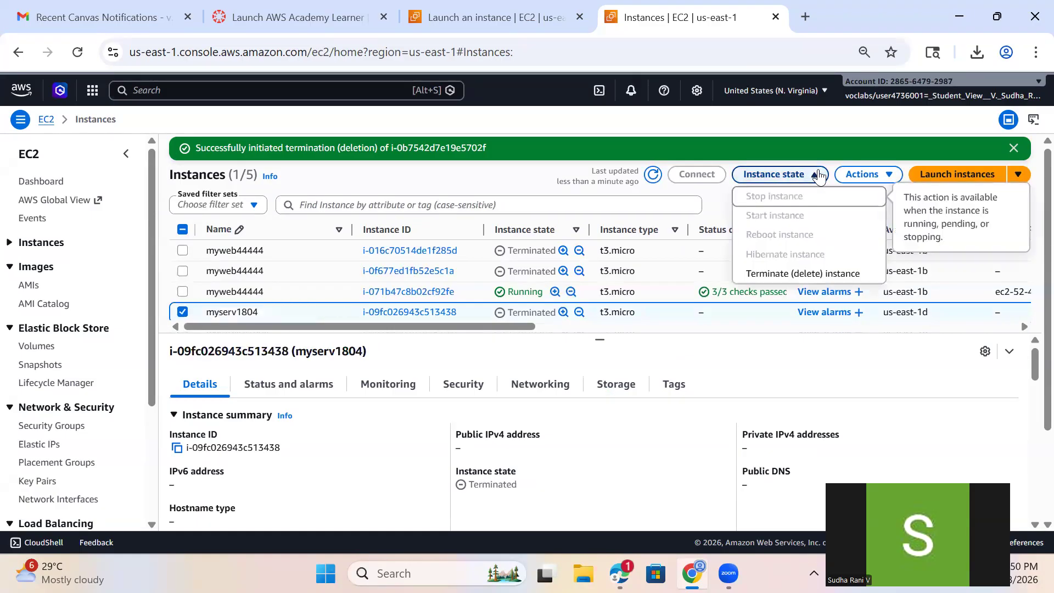
click(792, 276)
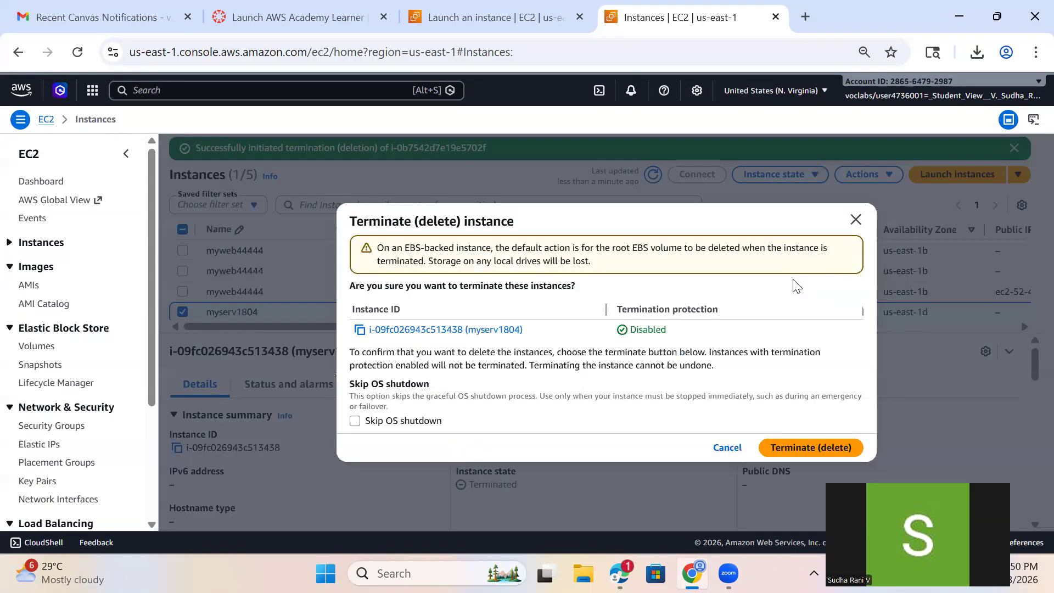
click(777, 448)
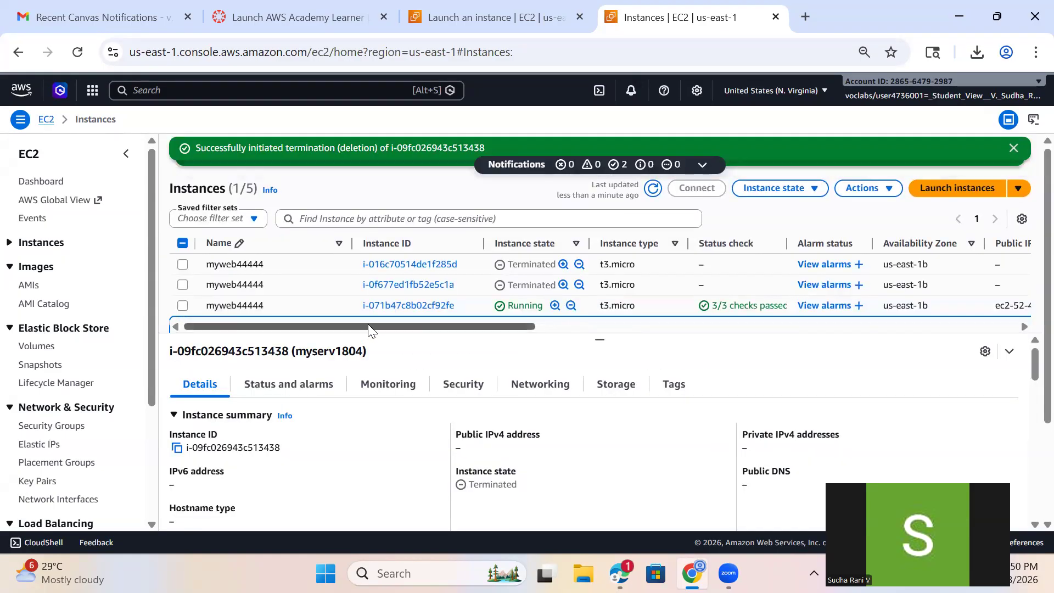
Examine the details of the second myweb44444 instance, its name field, and the remaining columns of the instances list.
click(410, 286)
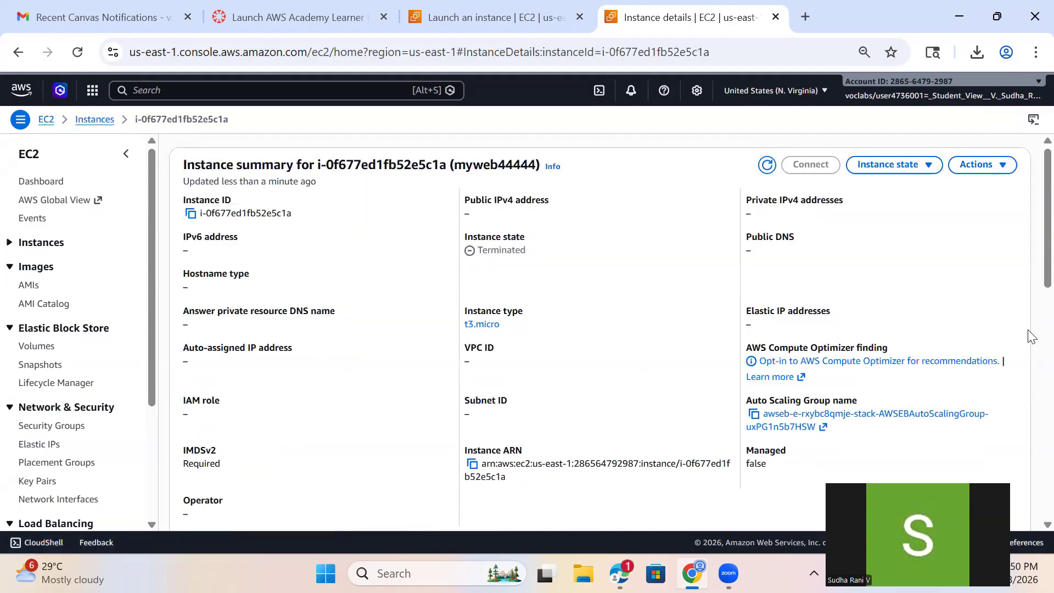
drag(1028, 227, 1030, 16)
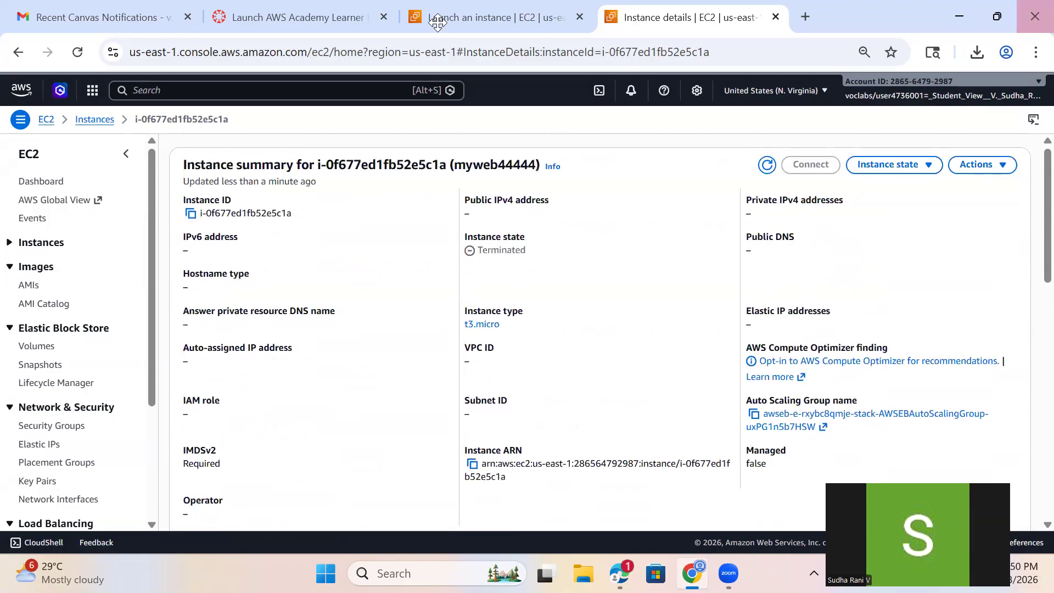
click(18, 52)
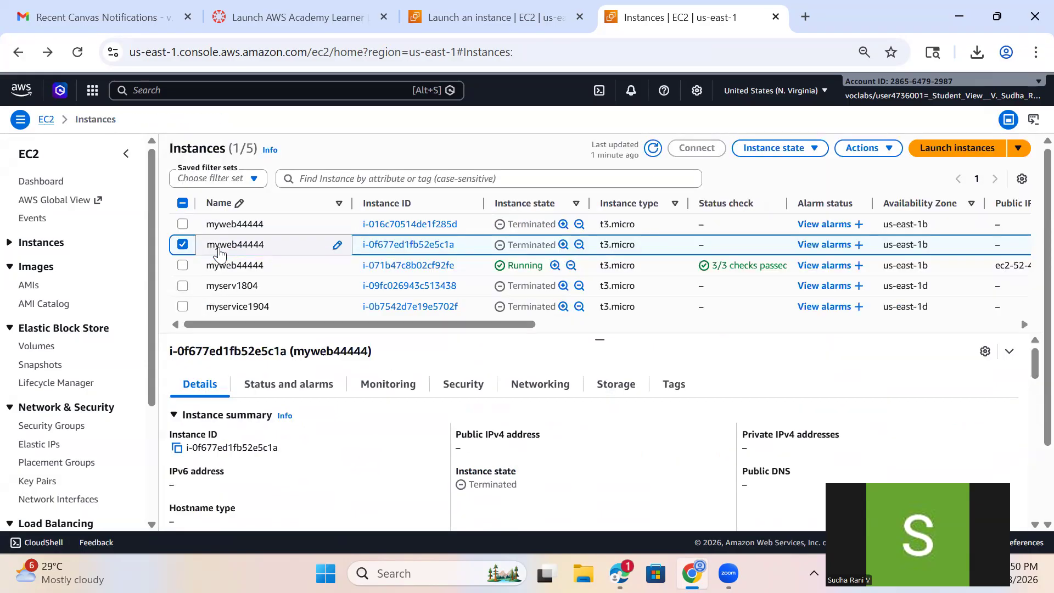
click(337, 244)
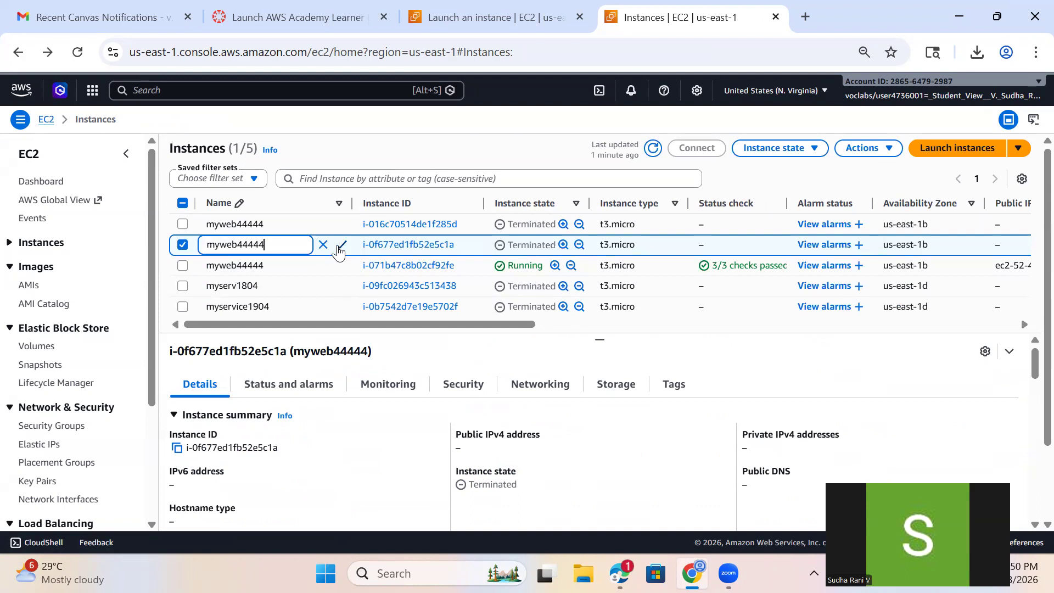
click(339, 245)
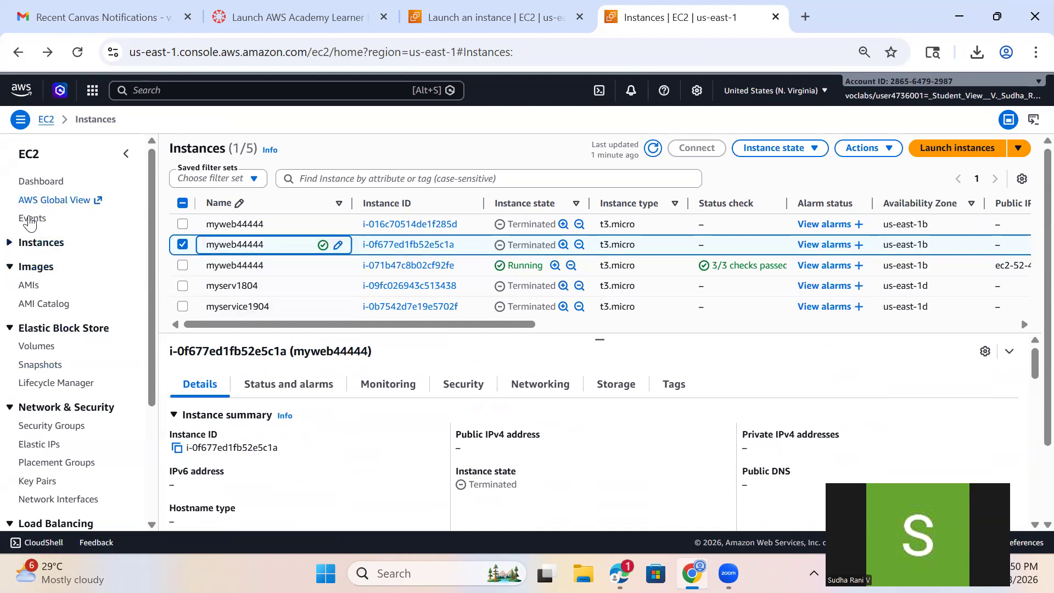
double_click(34, 245)
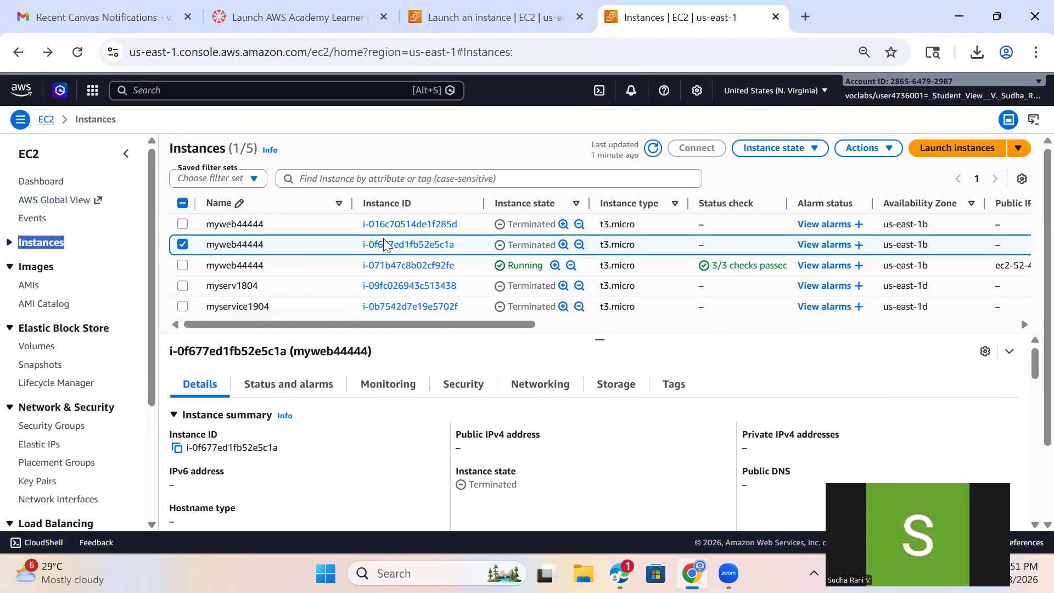
double_click(18, 182)
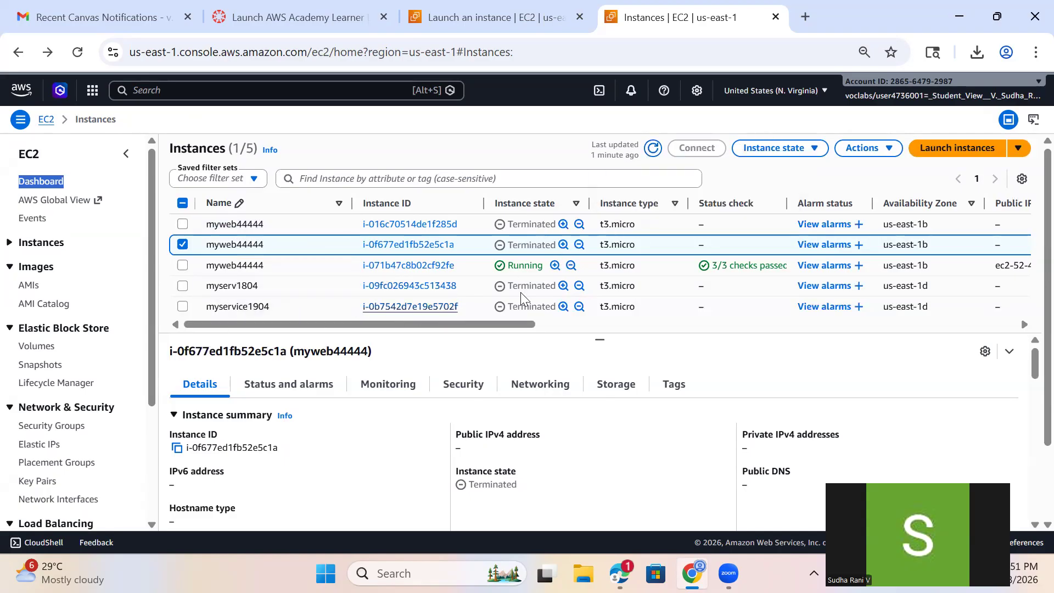
drag(524, 326, 948, 318)
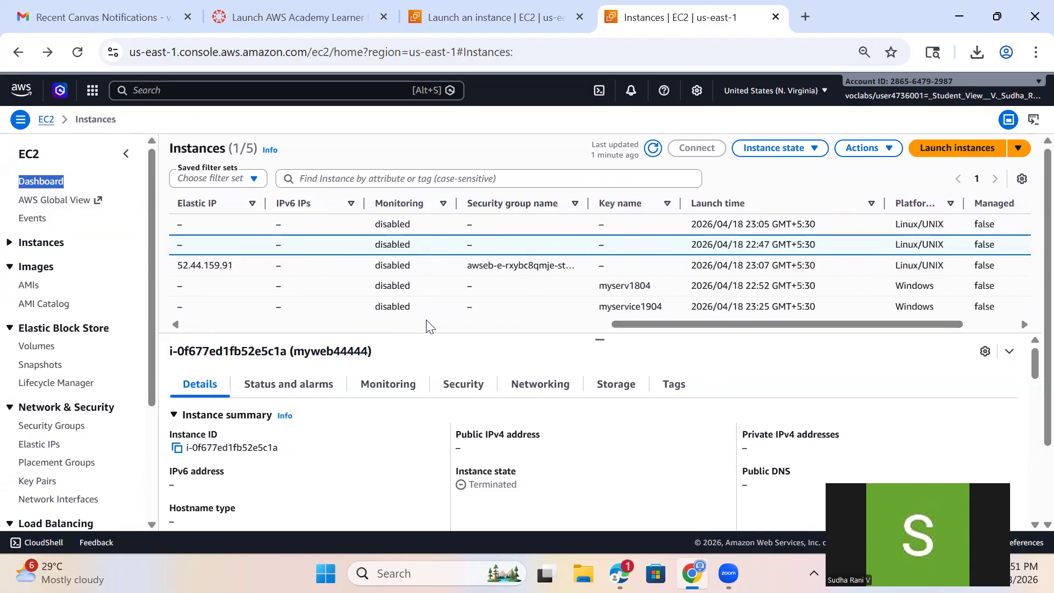
drag(683, 323, 81, 315)
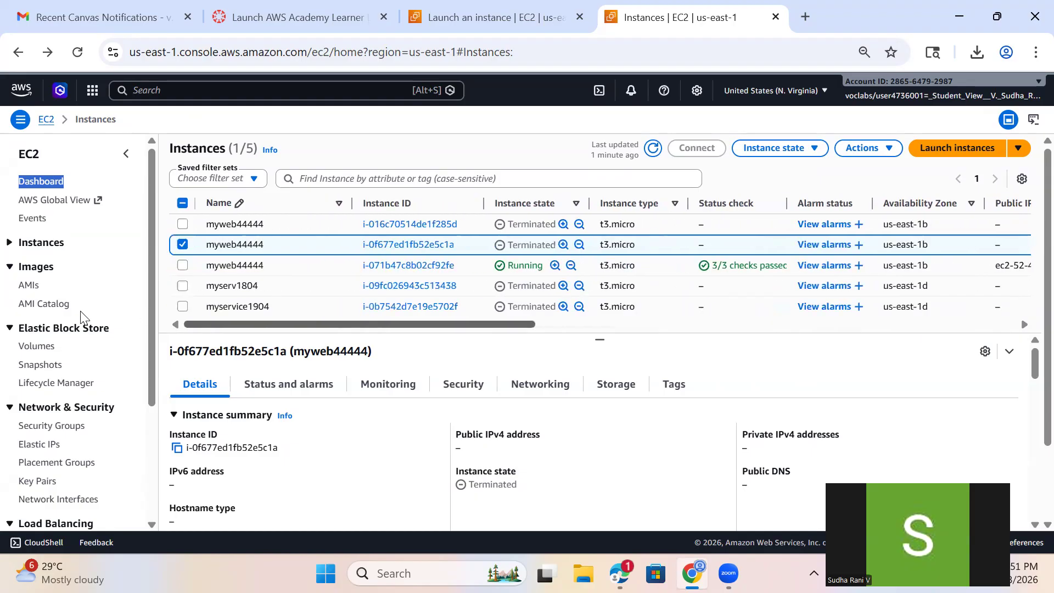
Add the running myweb44444 instance to the selection, terminate both selected instances, and refresh the list.
click(652, 153)
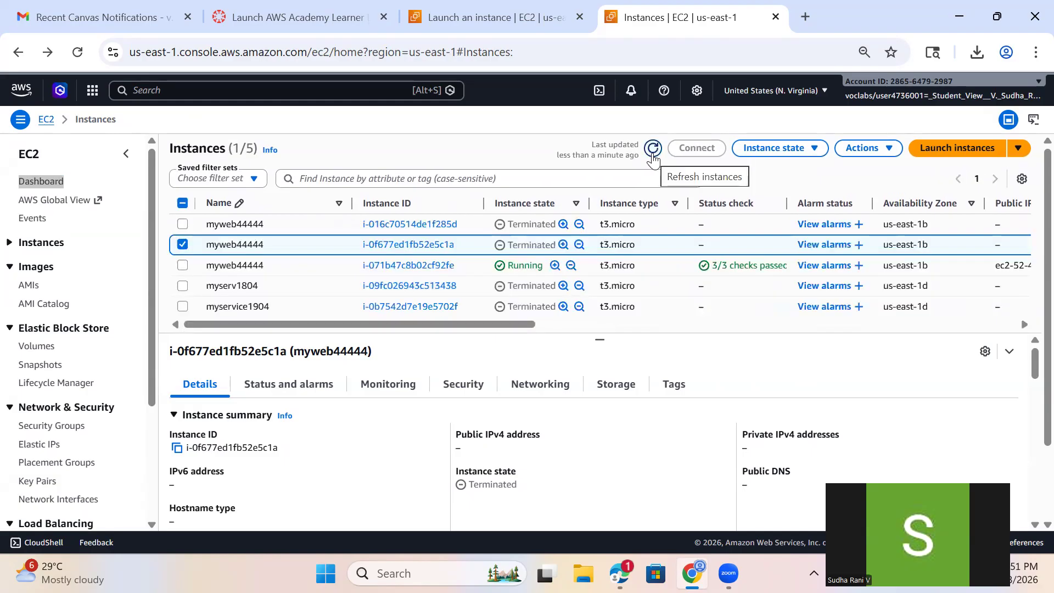
click(183, 265)
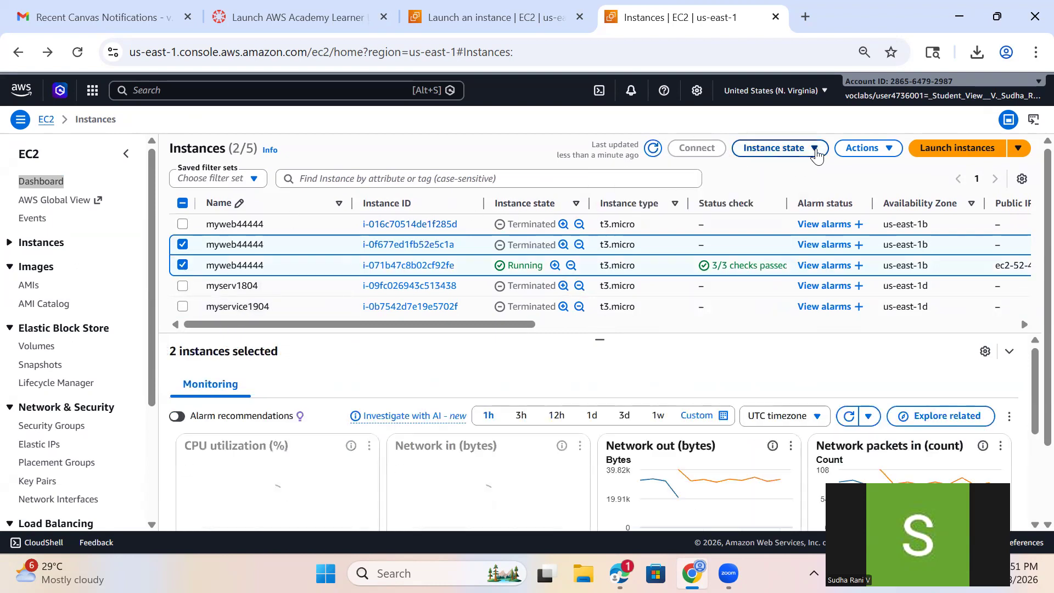
click(815, 150)
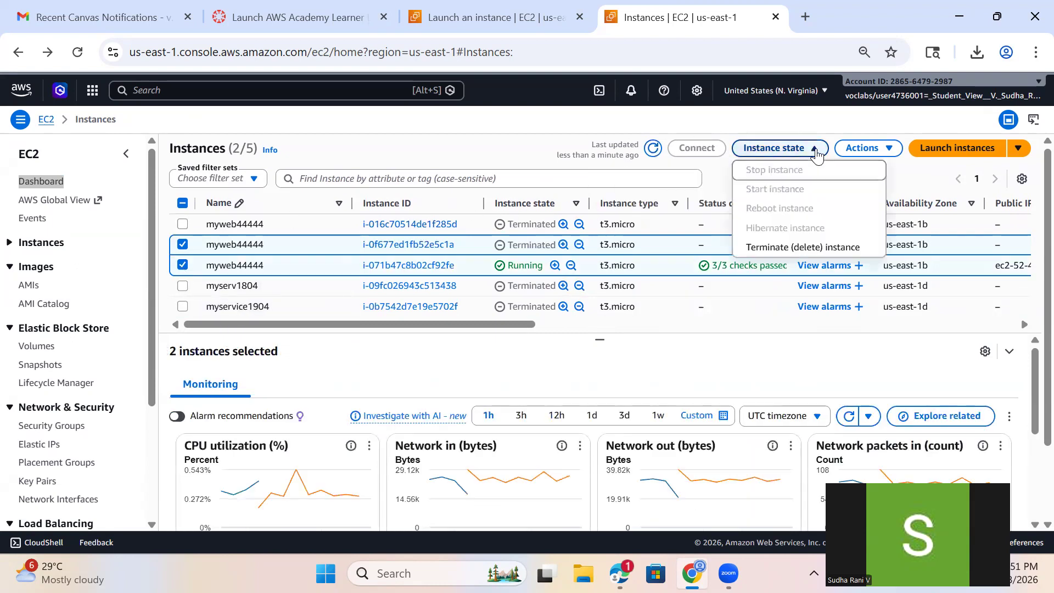
click(774, 248)
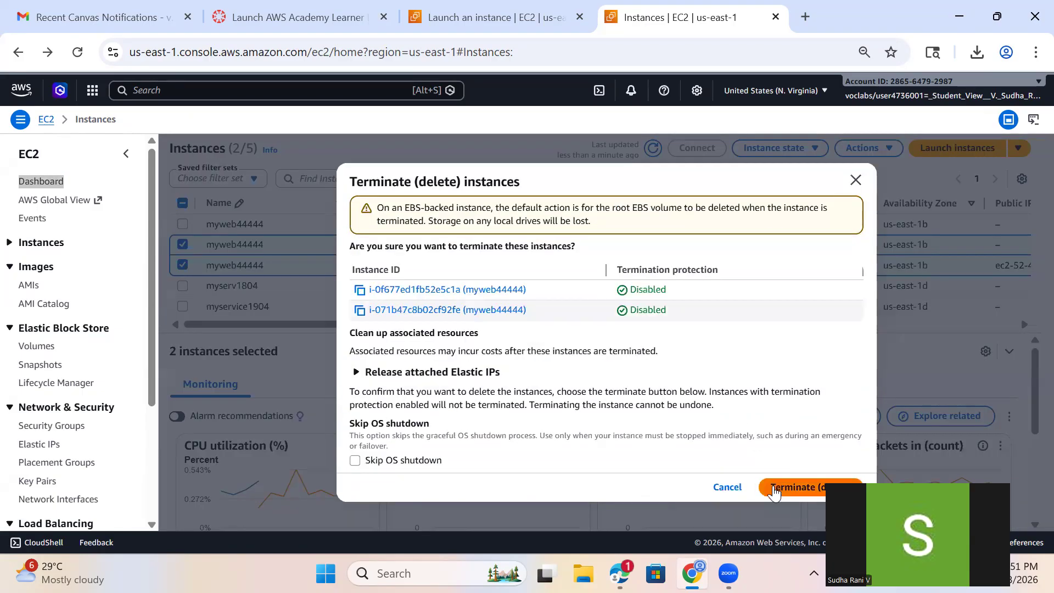
click(774, 488)
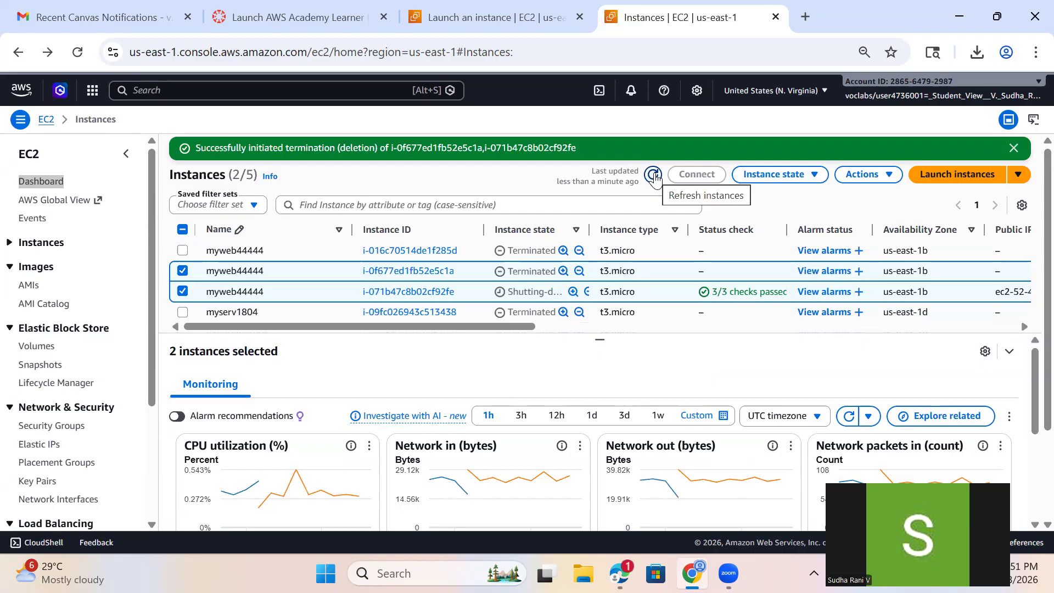
click(654, 175)
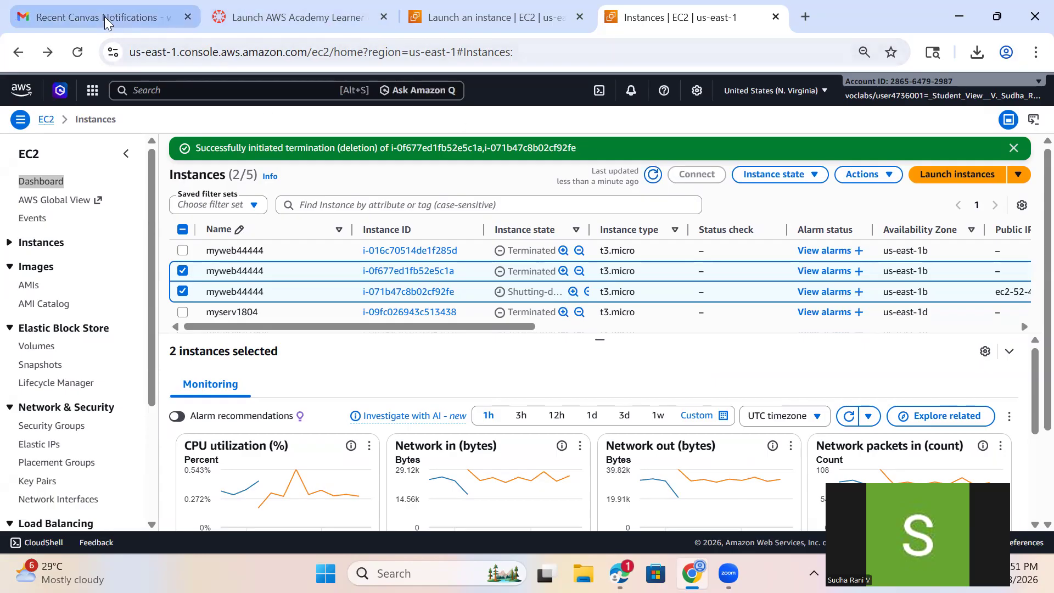
click(1014, 148)
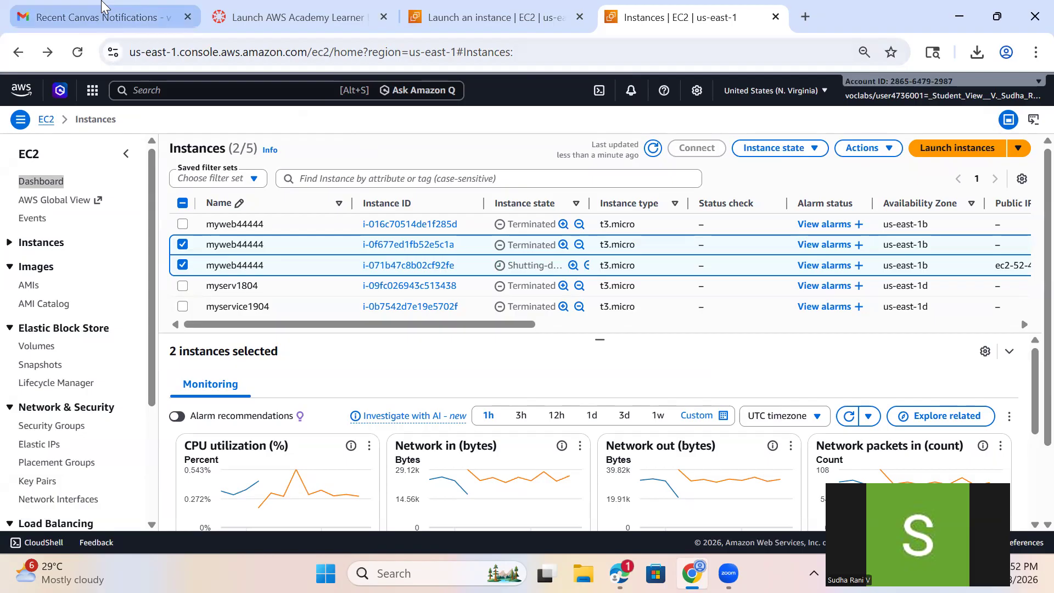
Switch to the AWS Academy Learner Lab page and end the lab session.
key(ctrl+2)
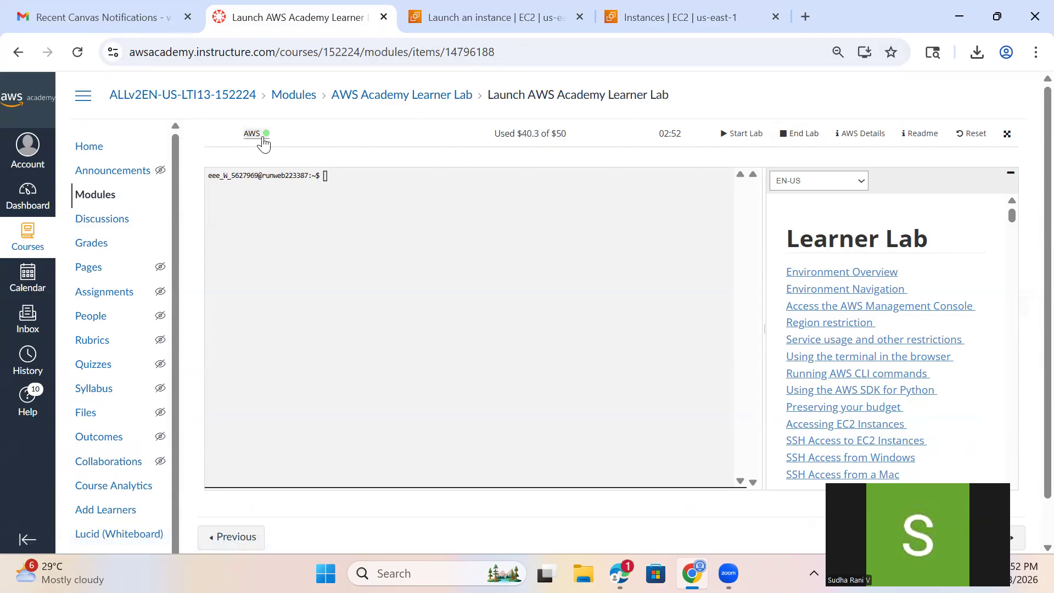
click(816, 137)
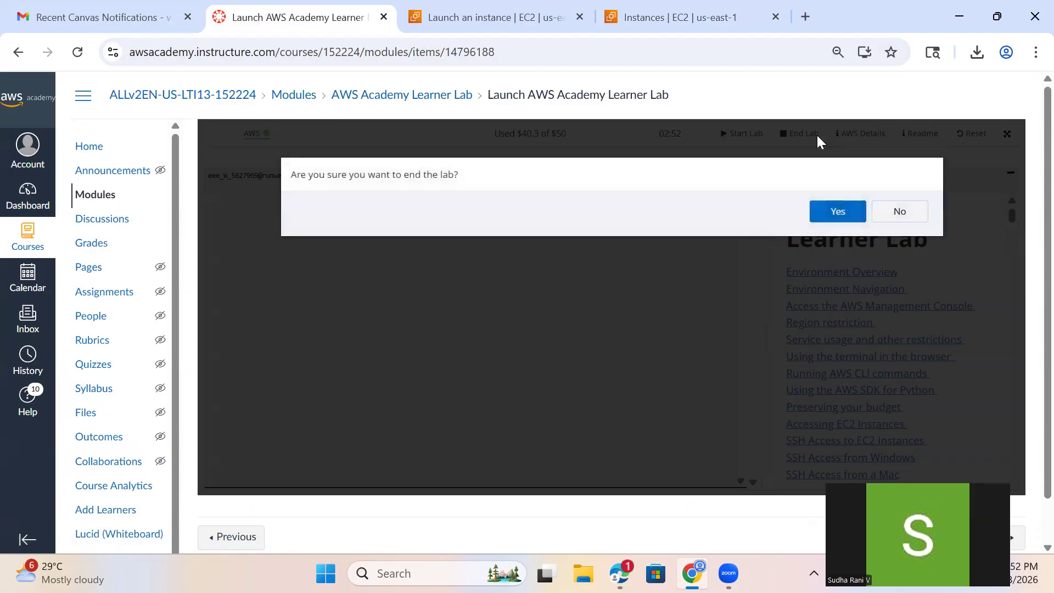
click(819, 215)
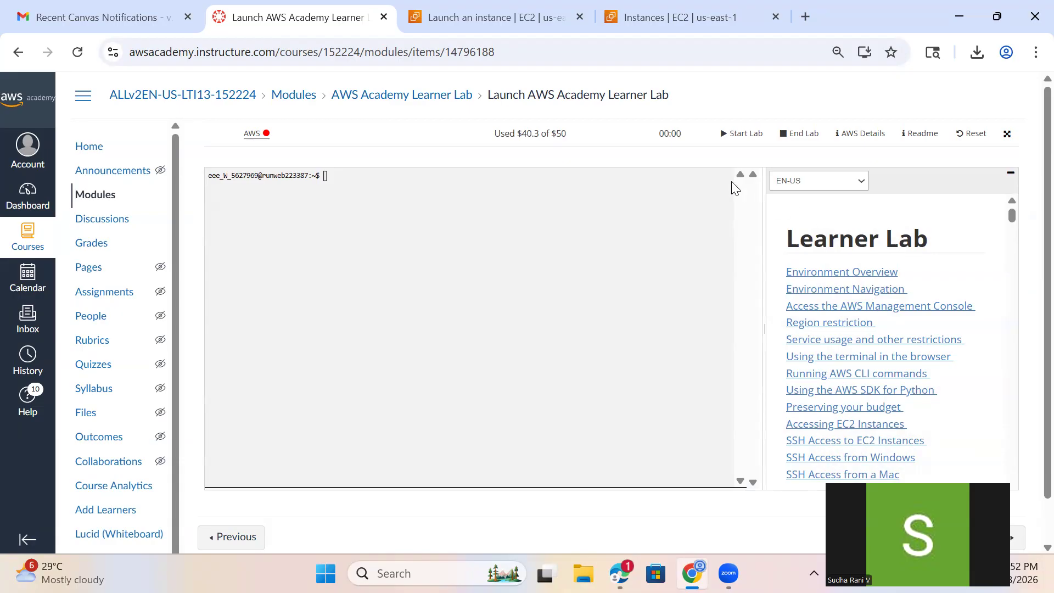
click(484, 119)
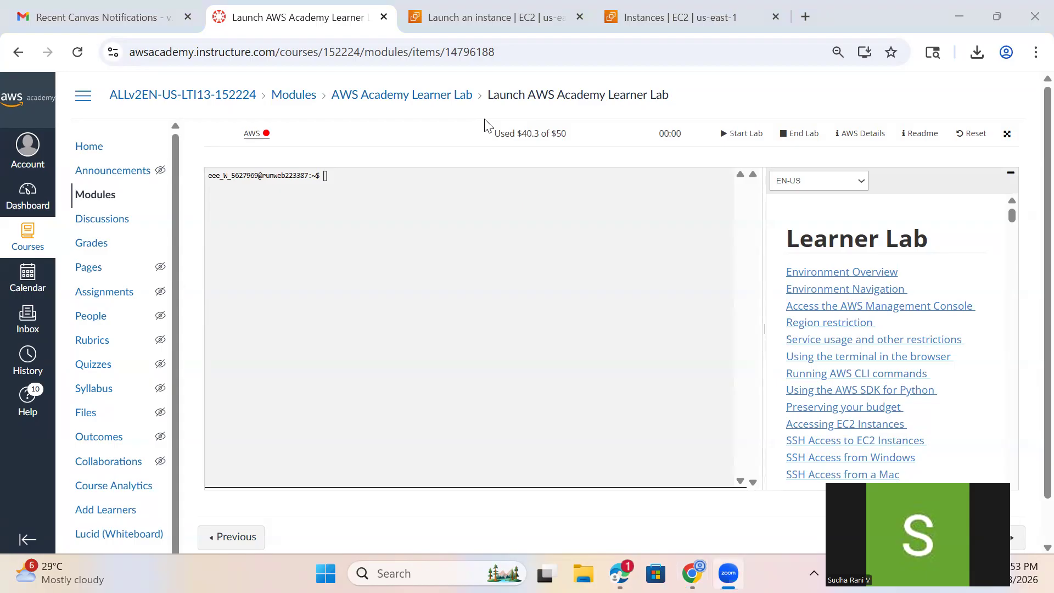